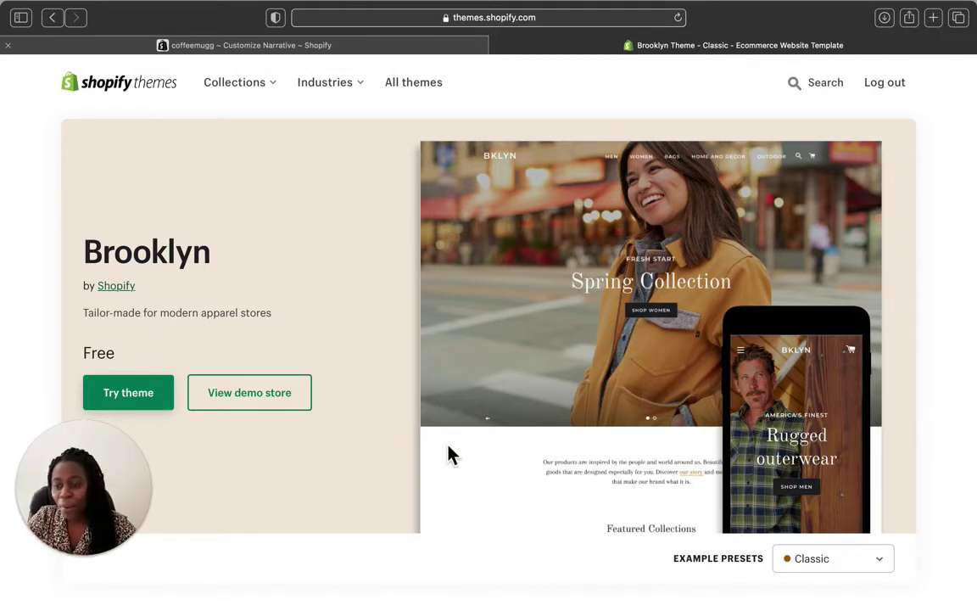
# Scroll the Brooklyn theme page to its features list: header slideshow, dynamic product grid, slide-out cart, home page video
pyautogui.scroll(-2, 449, 455)
pyautogui.scroll(2, 450, 456)
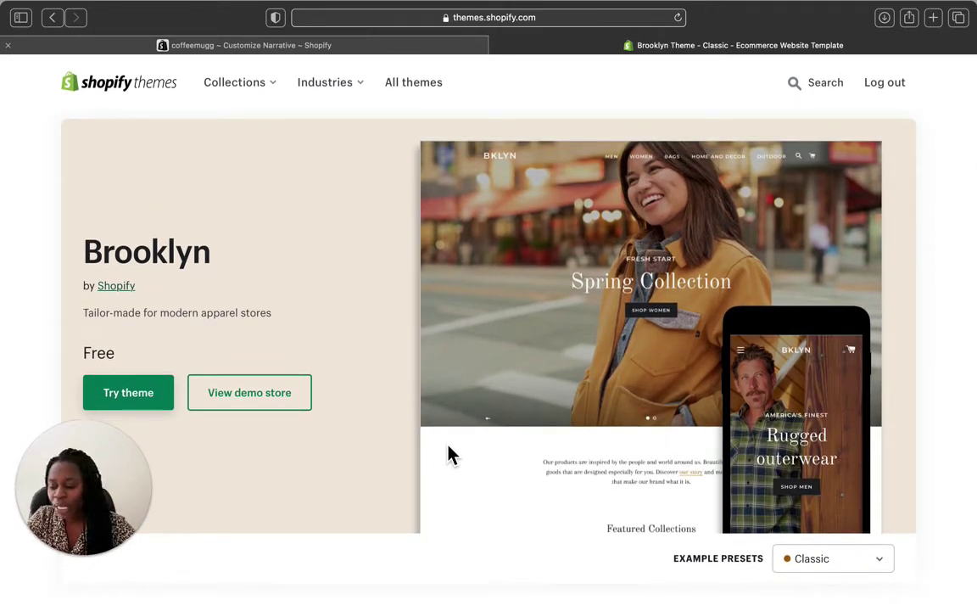
pyautogui.scroll(-5, 448, 455)
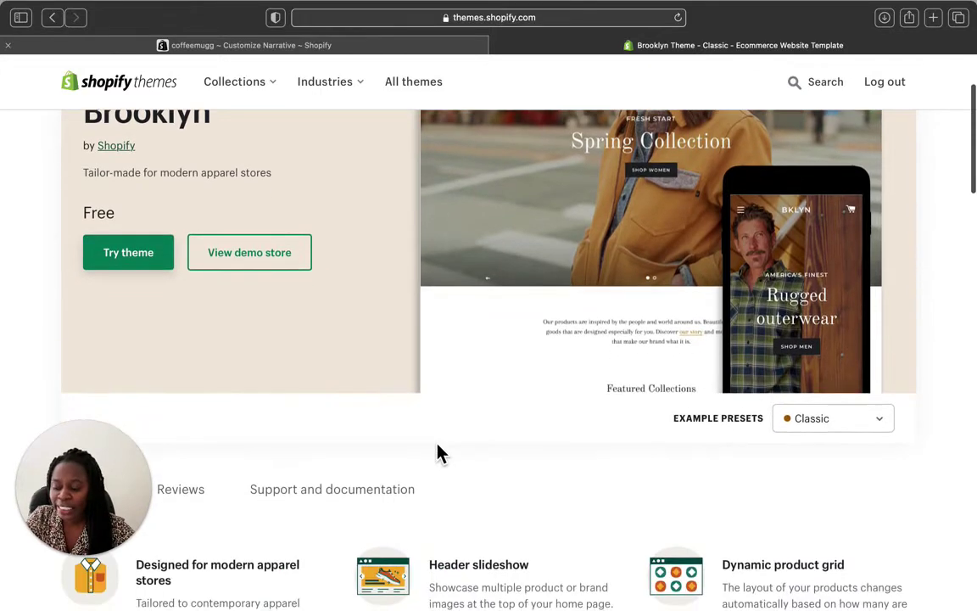
pyautogui.scroll(-2, 438, 453)
pyautogui.scroll(4, 437, 454)
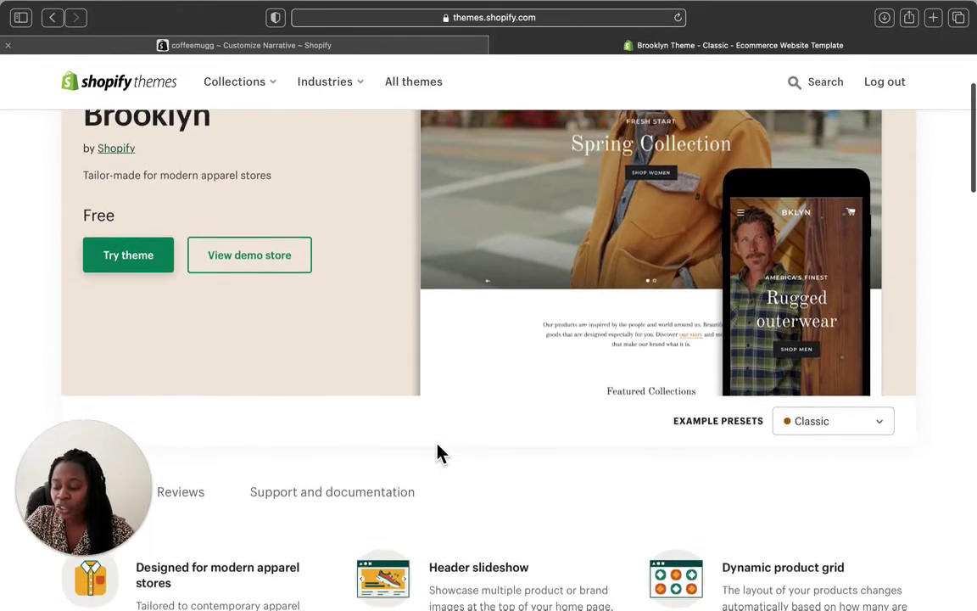
pyautogui.scroll(3, 437, 454)
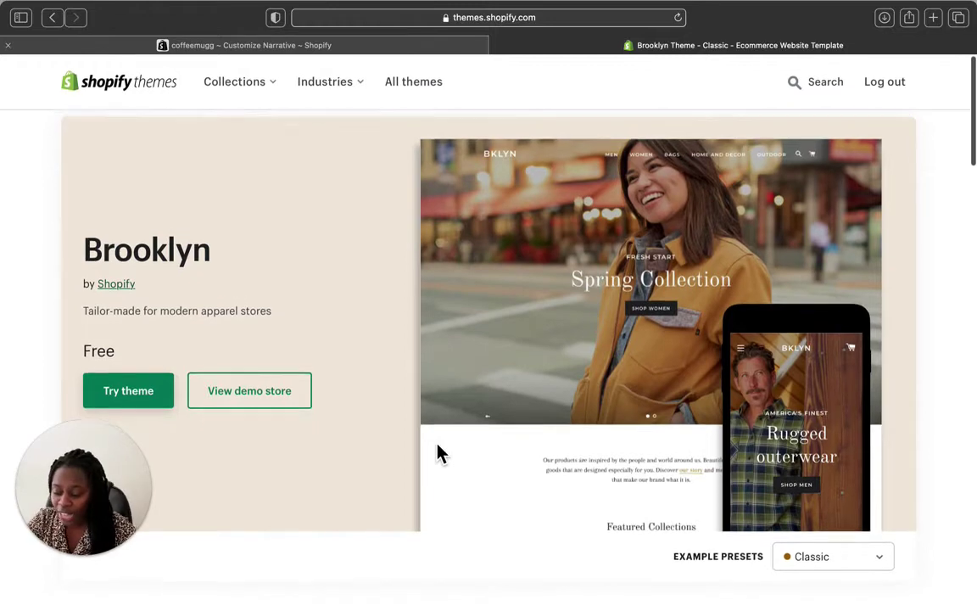
pyautogui.scroll(-1, 438, 454)
pyautogui.scroll(-3, 438, 454)
pyautogui.scroll(4, 438, 453)
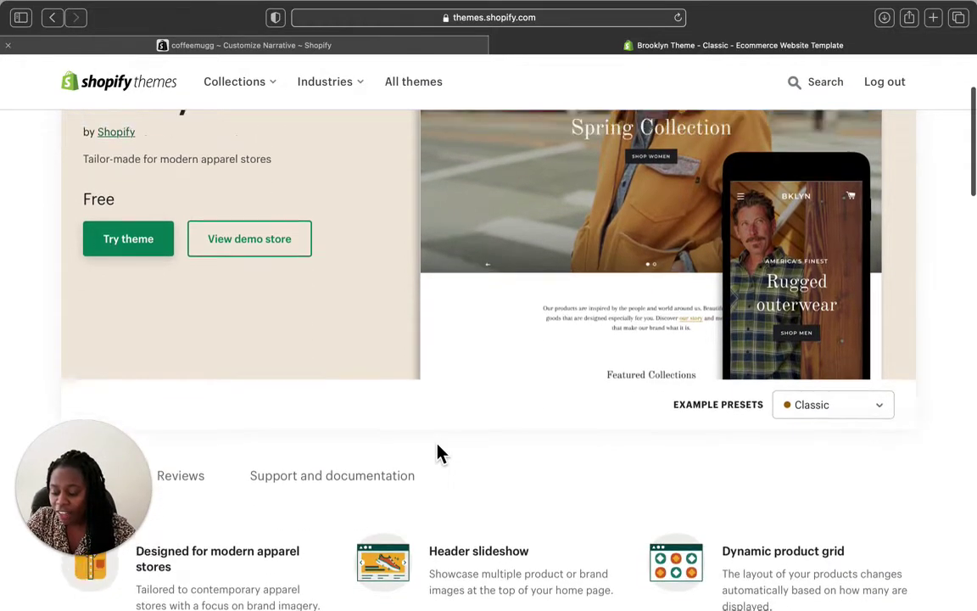
pyautogui.scroll(-5, 437, 454)
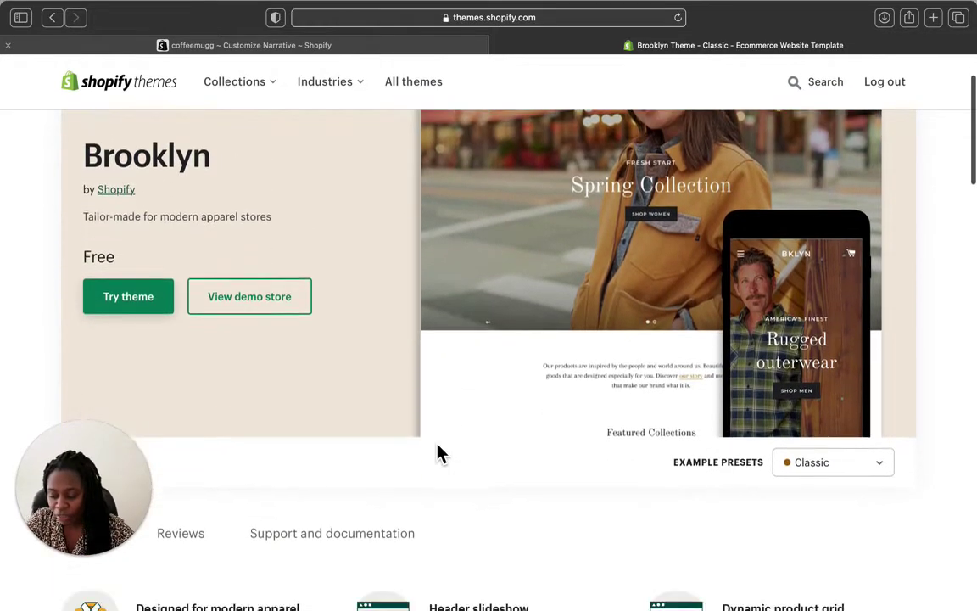
pyautogui.scroll(-1, 437, 453)
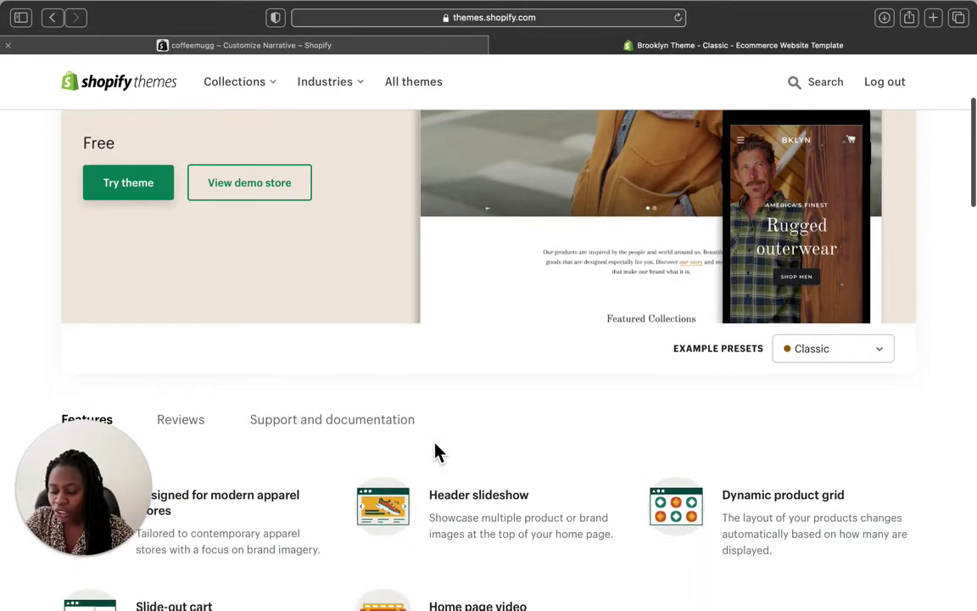
pyautogui.scroll(3, 438, 454)
pyautogui.scroll(2, 438, 454)
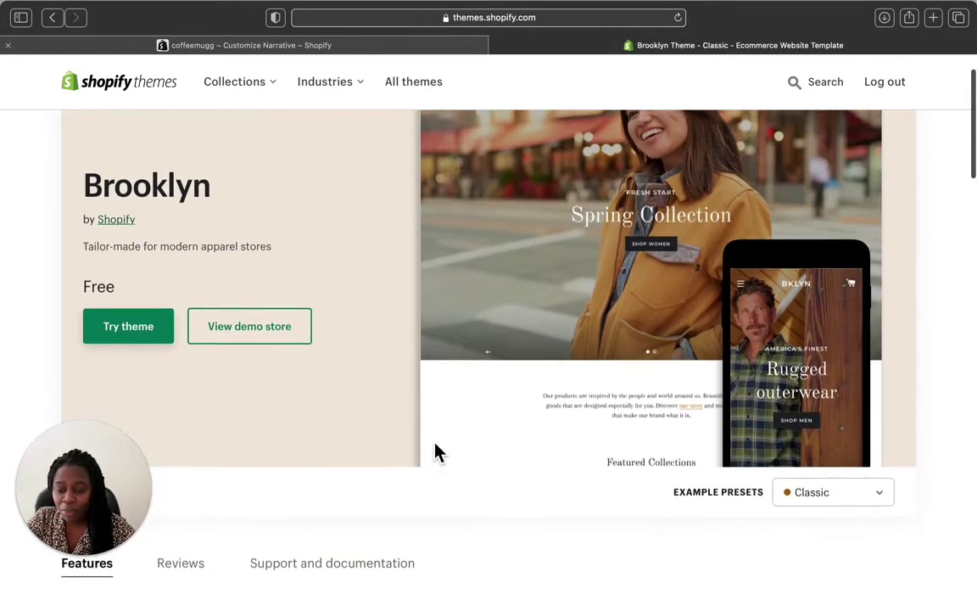
pyautogui.scroll(1, 435, 452)
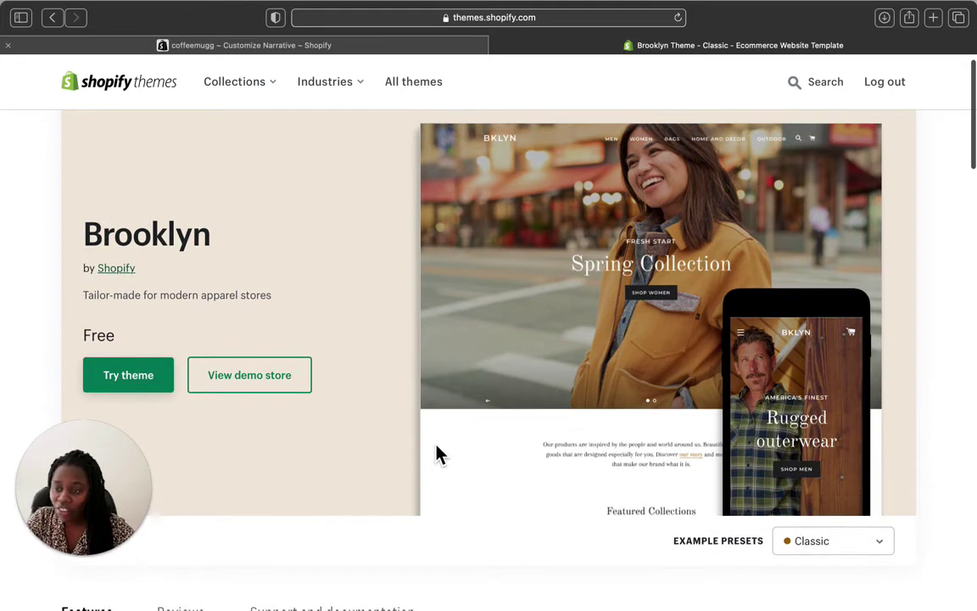
pyautogui.scroll(1, 437, 454)
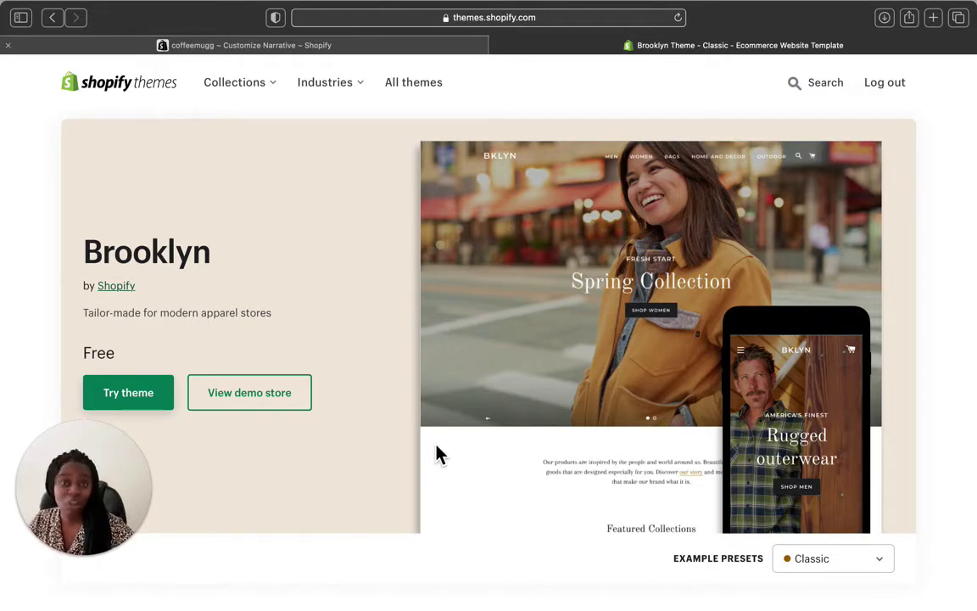
# Open the Brooklyn demo store from the theme page
pyautogui.scroll(-1, 352, 346)
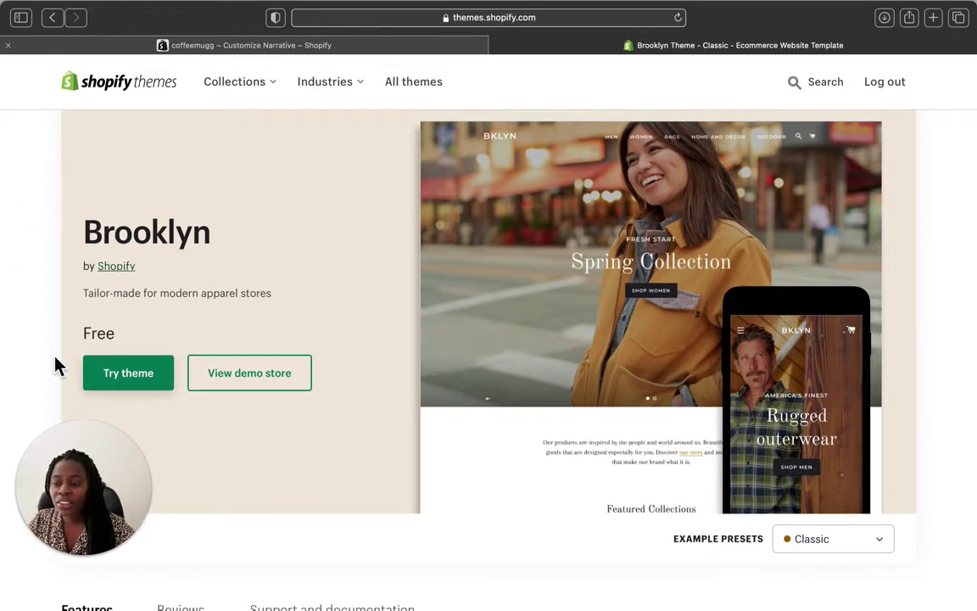
pyautogui.click(280, 373)
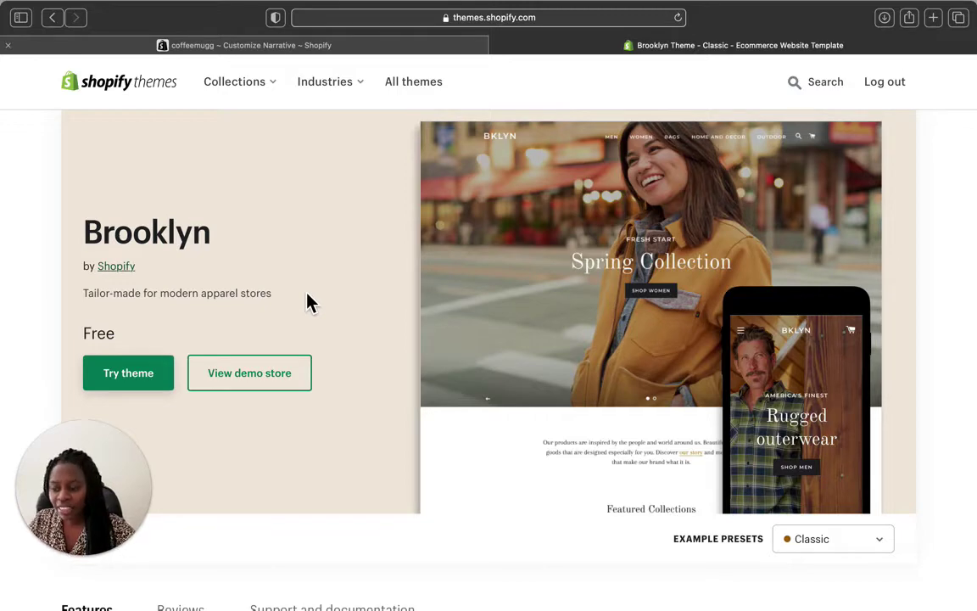
pyautogui.scroll(-10, 310, 303)
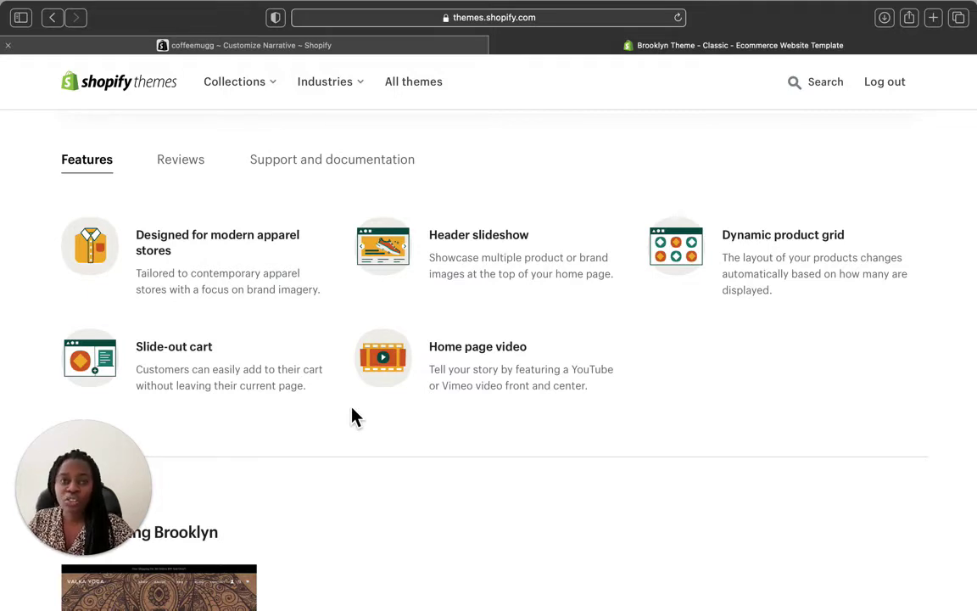
pyautogui.scroll(8, 354, 416)
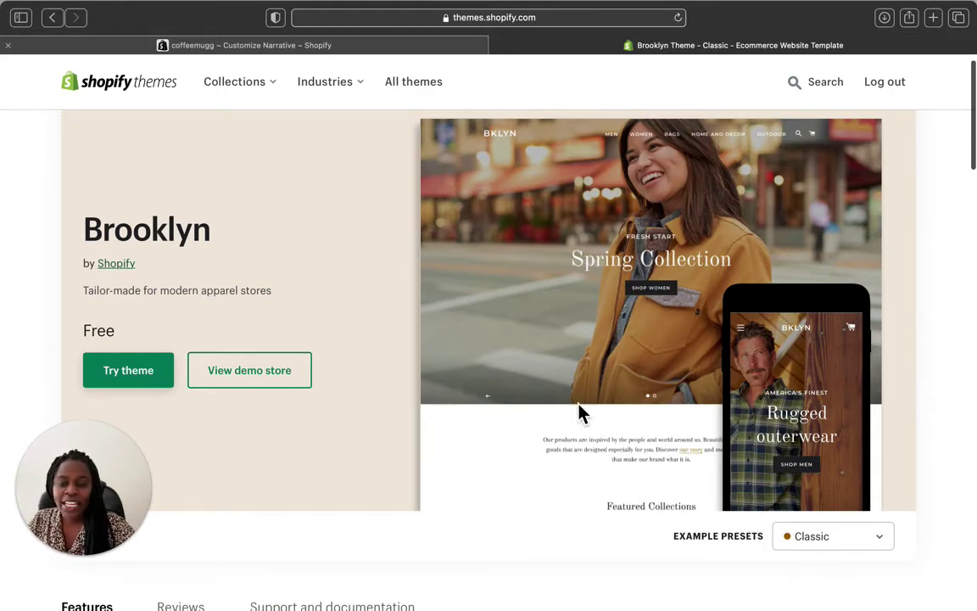
pyautogui.click(881, 544)
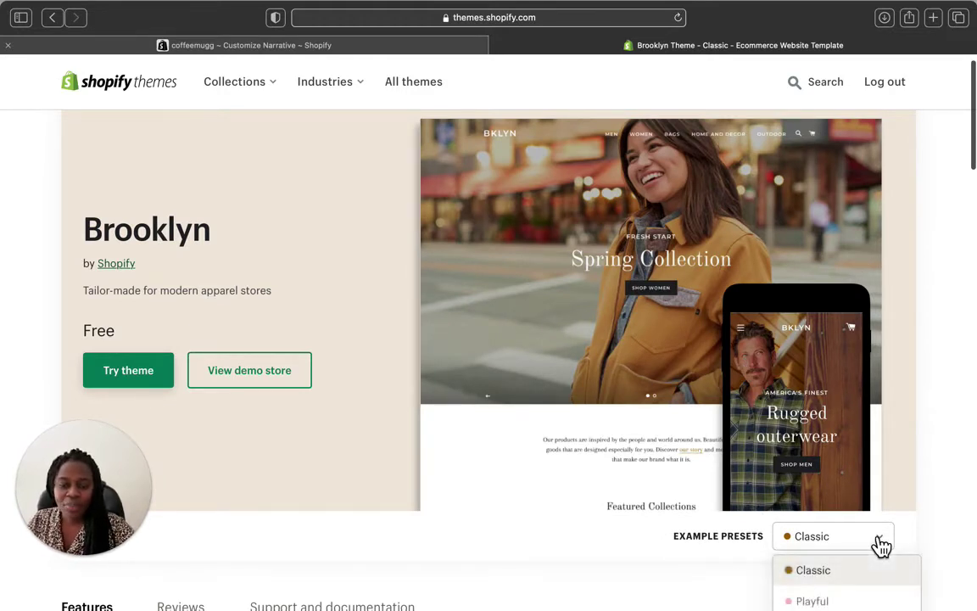
pyautogui.scroll(-1, 840, 593)
pyautogui.click(829, 583)
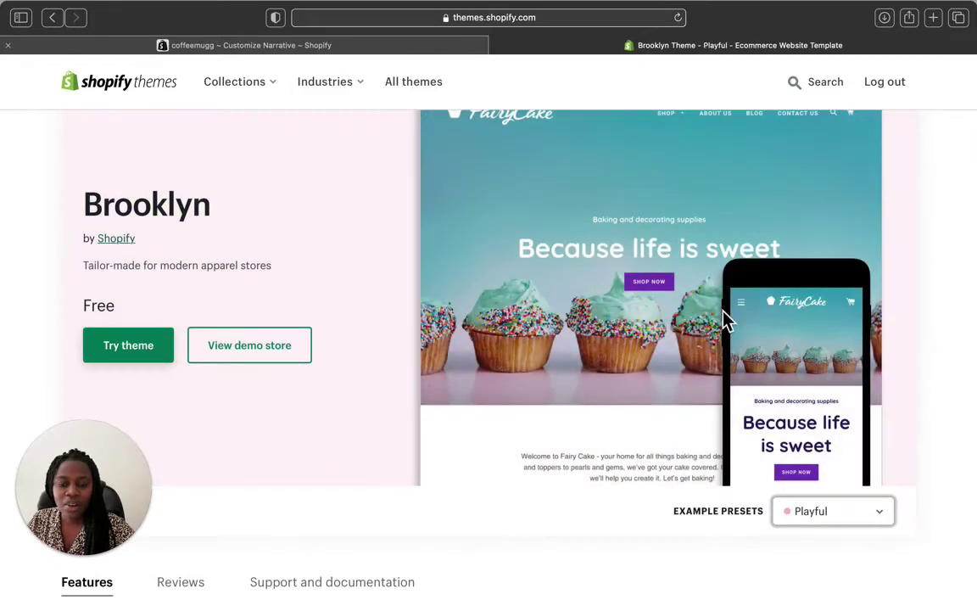
pyautogui.scroll(1, 725, 320)
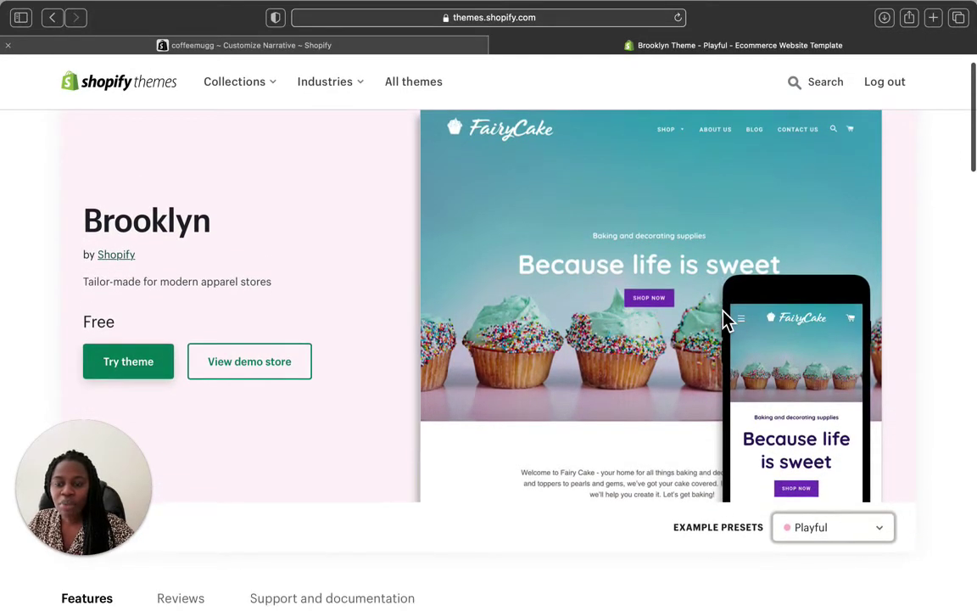
pyautogui.click(879, 527)
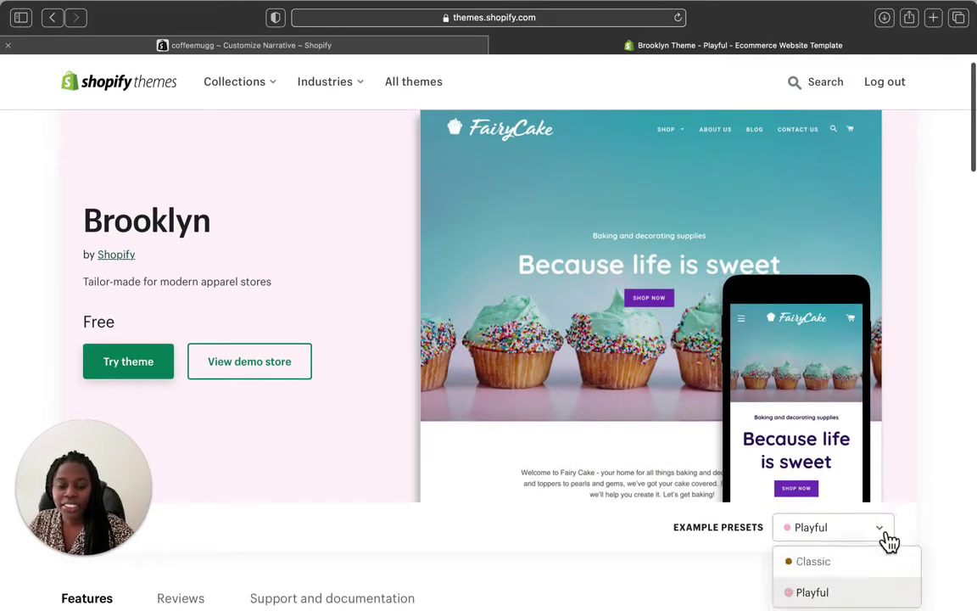
pyautogui.click(844, 567)
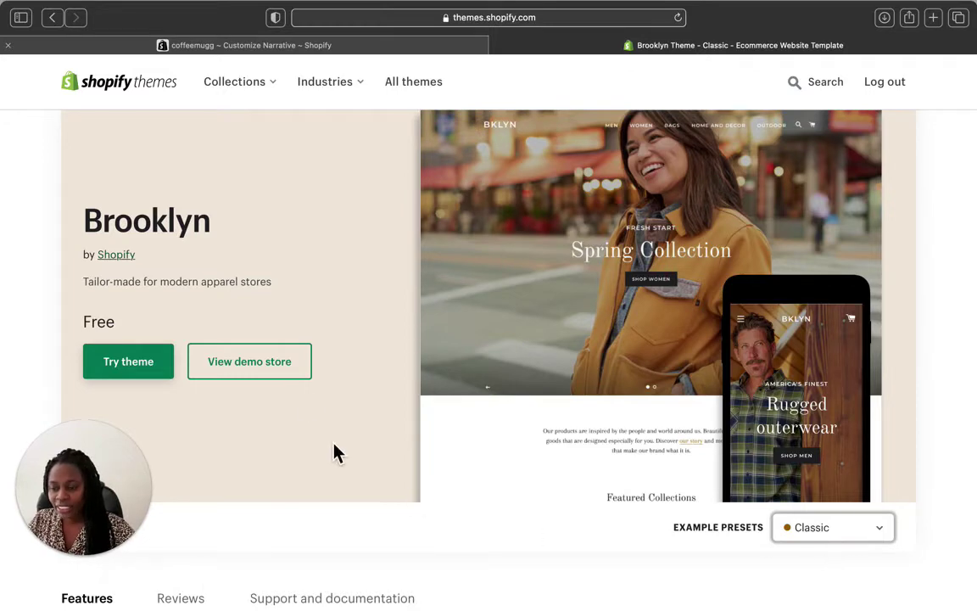
pyautogui.click(297, 373)
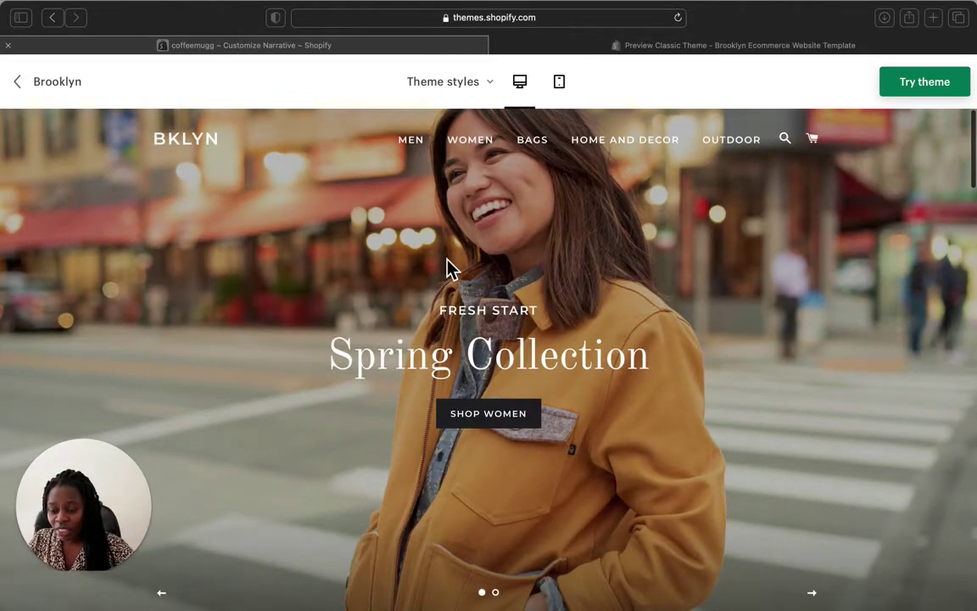
# Browse the Brooklyn demo preview and advance the hero slideshow to Rugged outerwear
pyautogui.scroll(-5, 447, 268)
pyautogui.scroll(-4, 447, 268)
pyautogui.scroll(10, 447, 268)
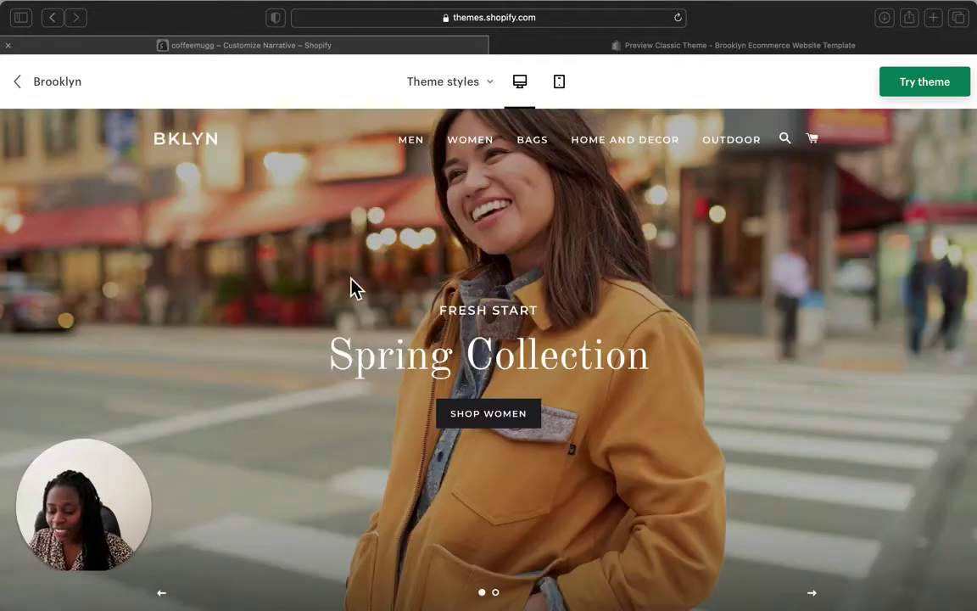
pyautogui.scroll(-2, 607, 377)
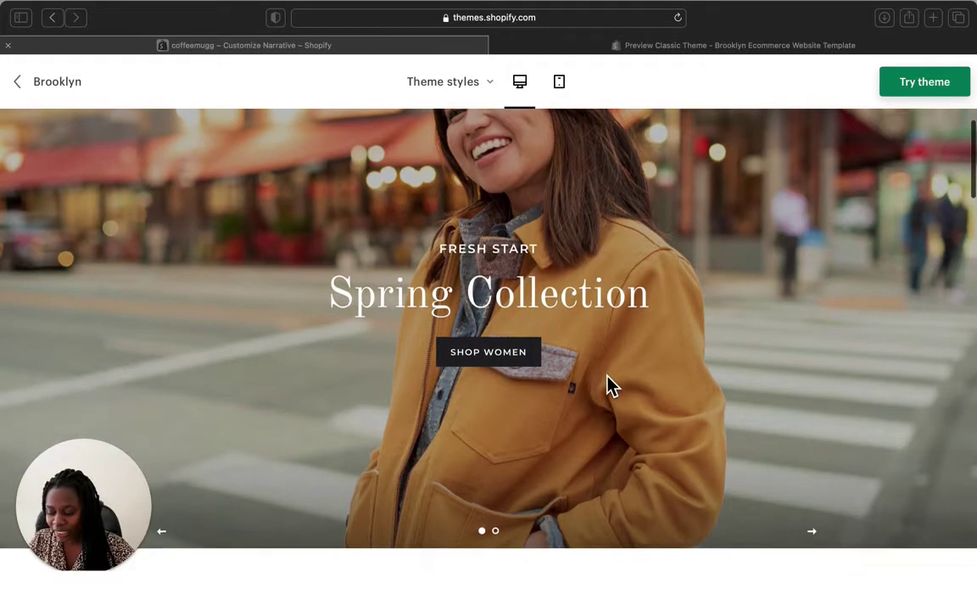
pyautogui.scroll(1, 607, 378)
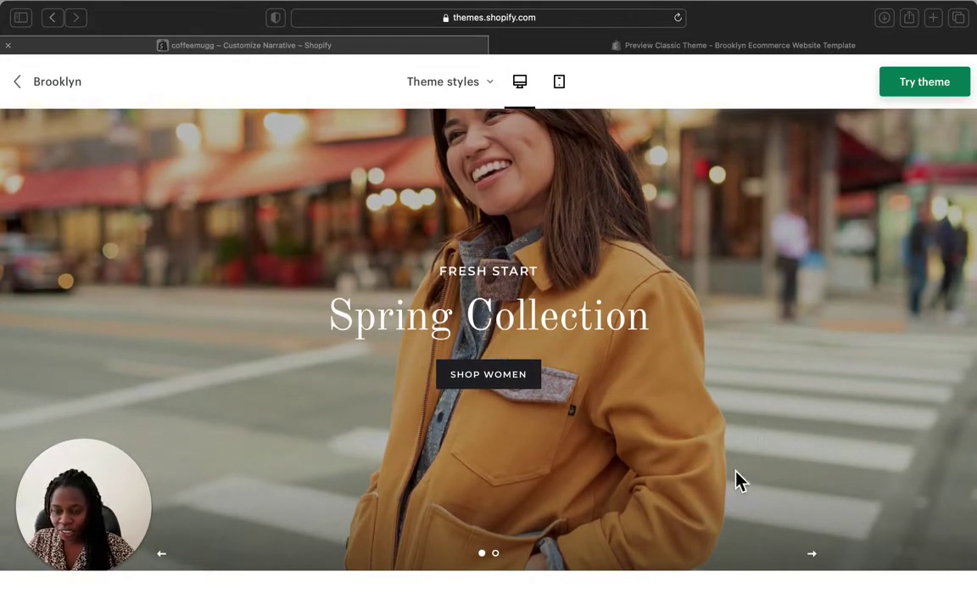
pyautogui.click(814, 558)
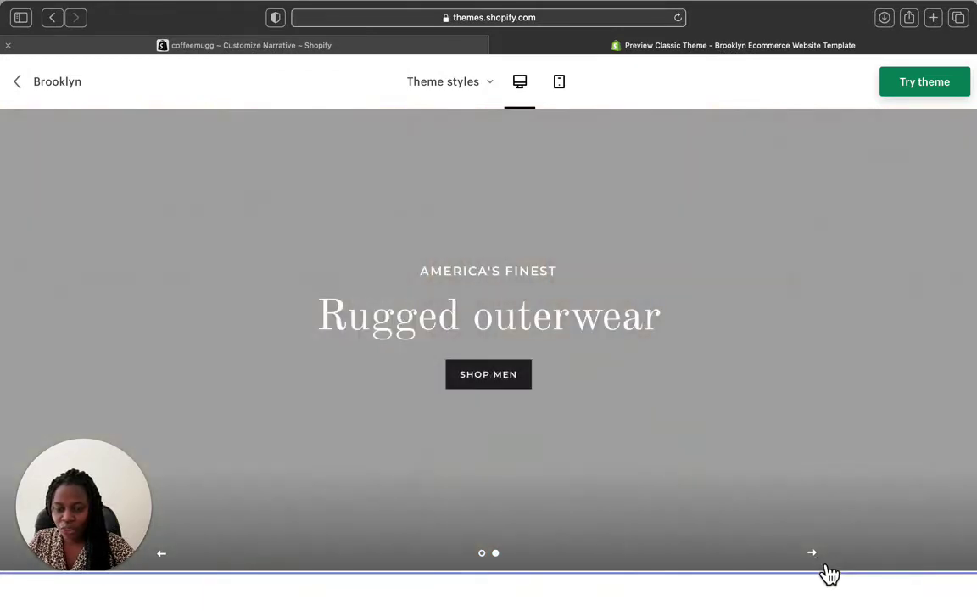
# Return the hero slideshow to the Spring Collection slide
pyautogui.scroll(1, 604, 417)
pyautogui.scroll(-2, 600, 373)
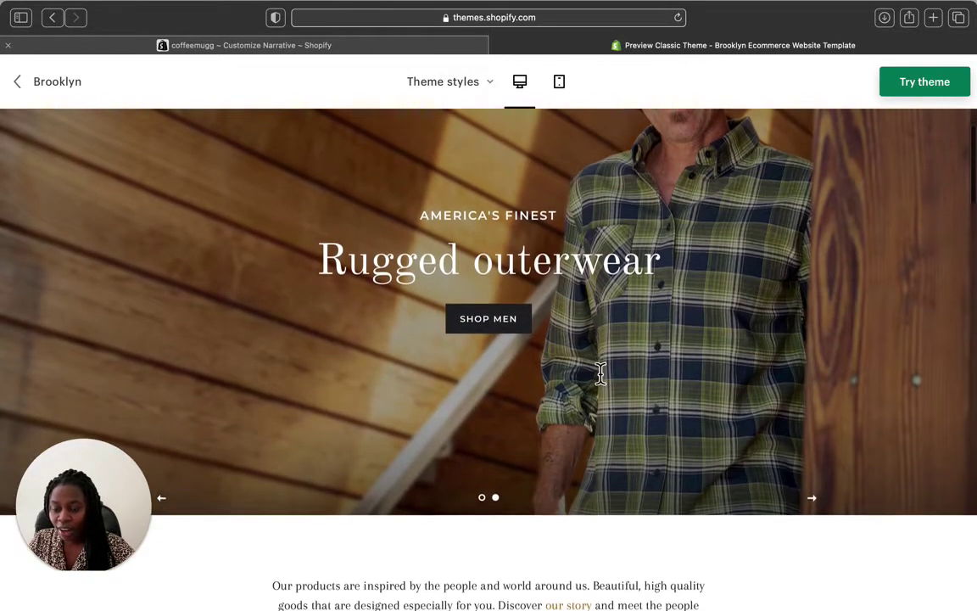
pyautogui.scroll(1, 604, 379)
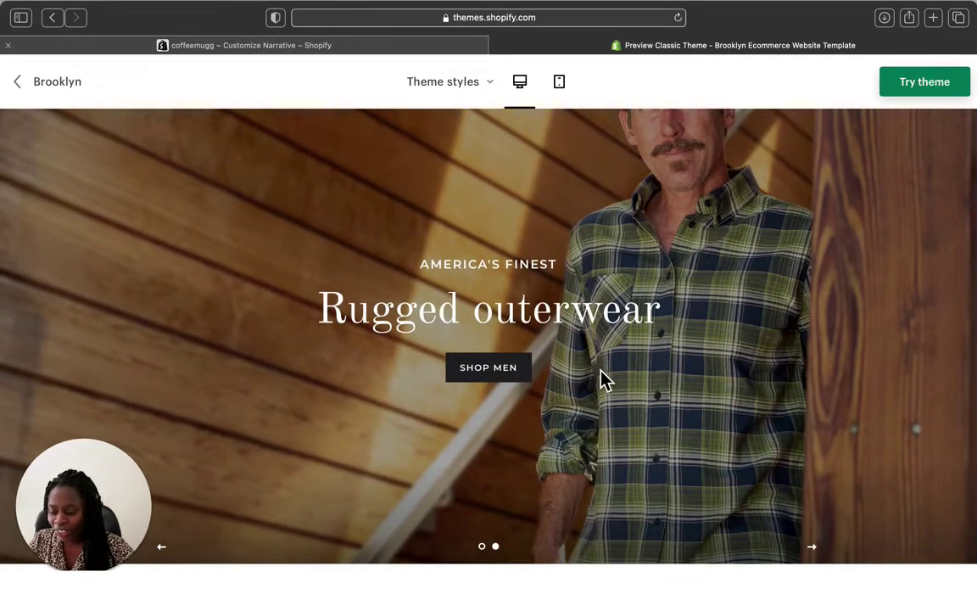
pyautogui.scroll(1, 601, 371)
pyautogui.scroll(-1, 604, 377)
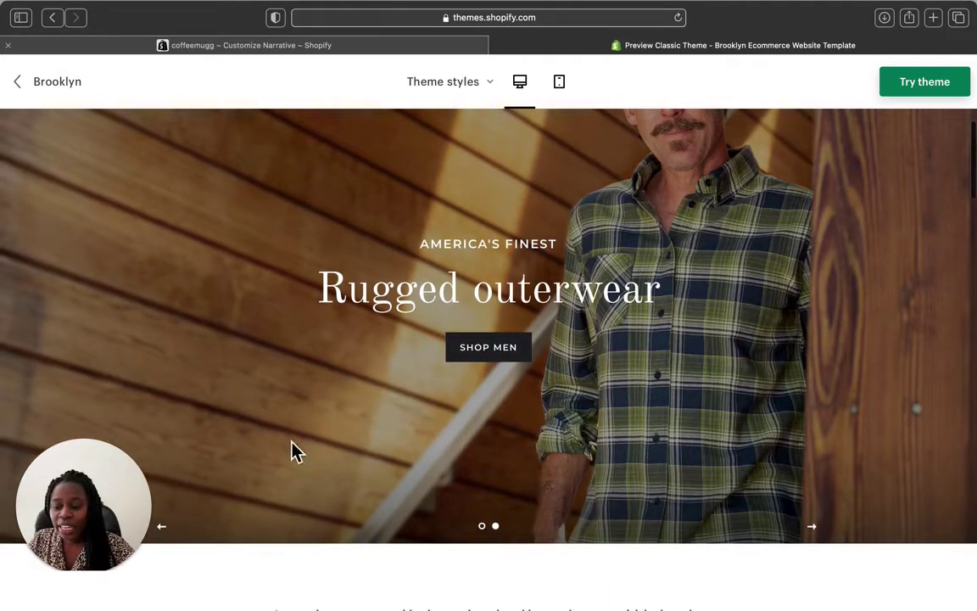
pyautogui.click(162, 528)
pyautogui.scroll(1, 379, 333)
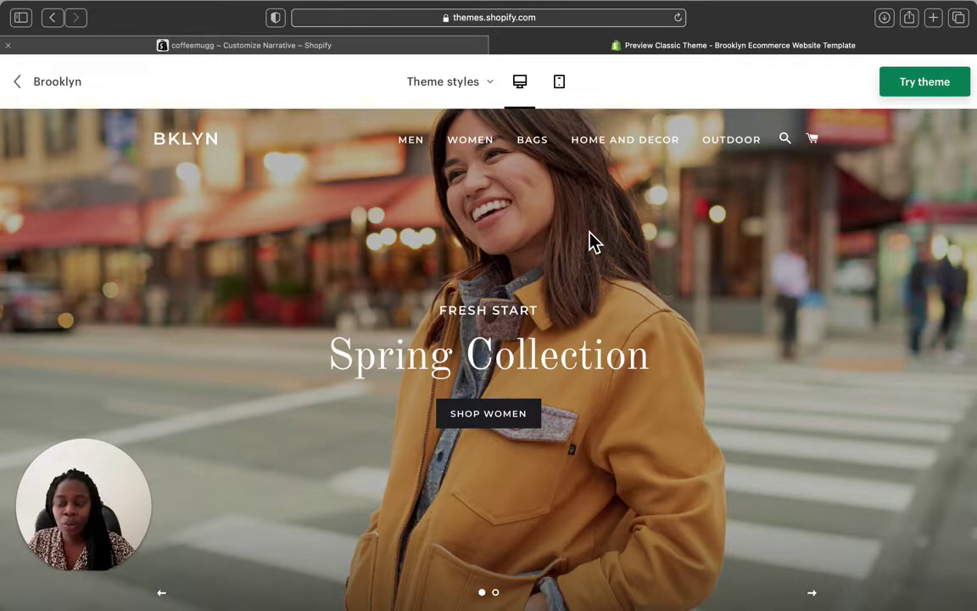
# Scroll the Brooklyn demo from the Spring Collection hero down to the Featured Collections tiles
pyautogui.scroll(-3, 589, 231)
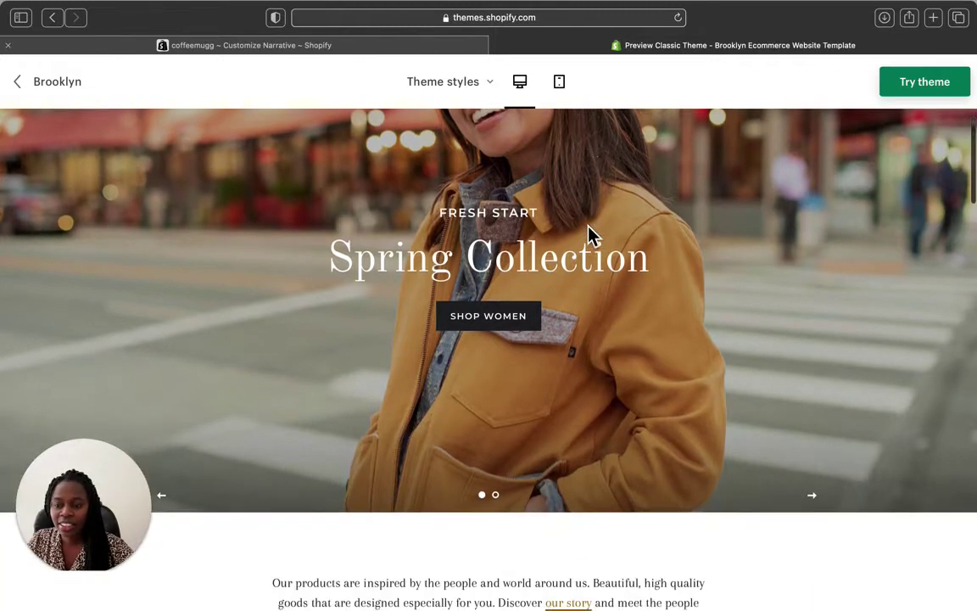
pyautogui.scroll(-3, 607, 312)
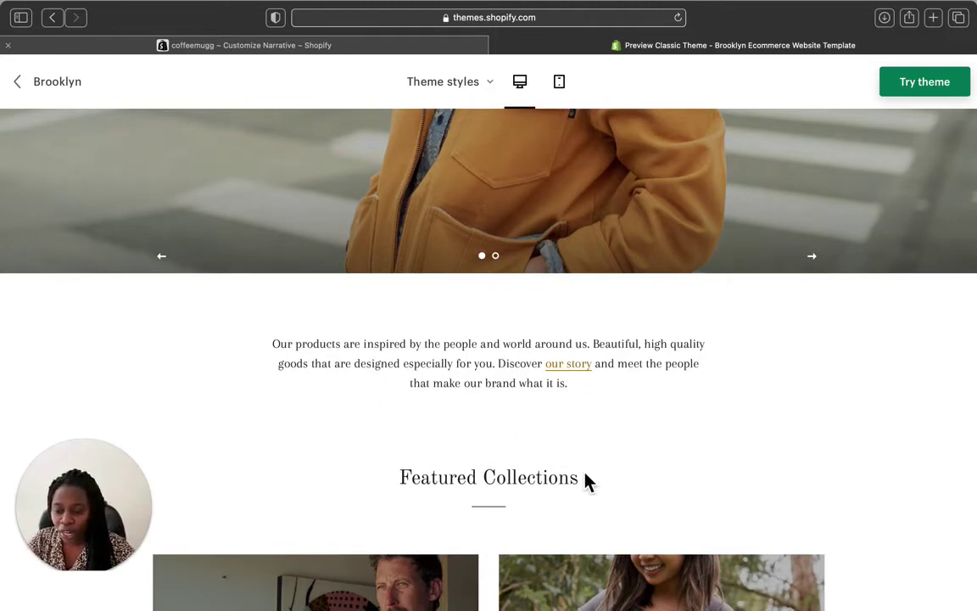
pyautogui.scroll(-6, 585, 480)
pyautogui.scroll(2, 587, 481)
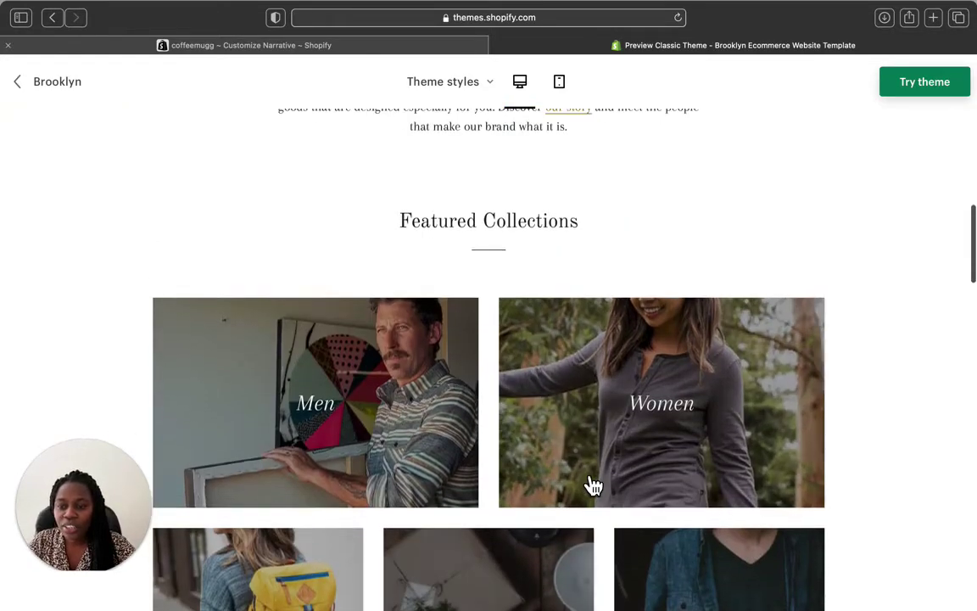
pyautogui.scroll(-1, 590, 482)
pyautogui.scroll(-1, 591, 483)
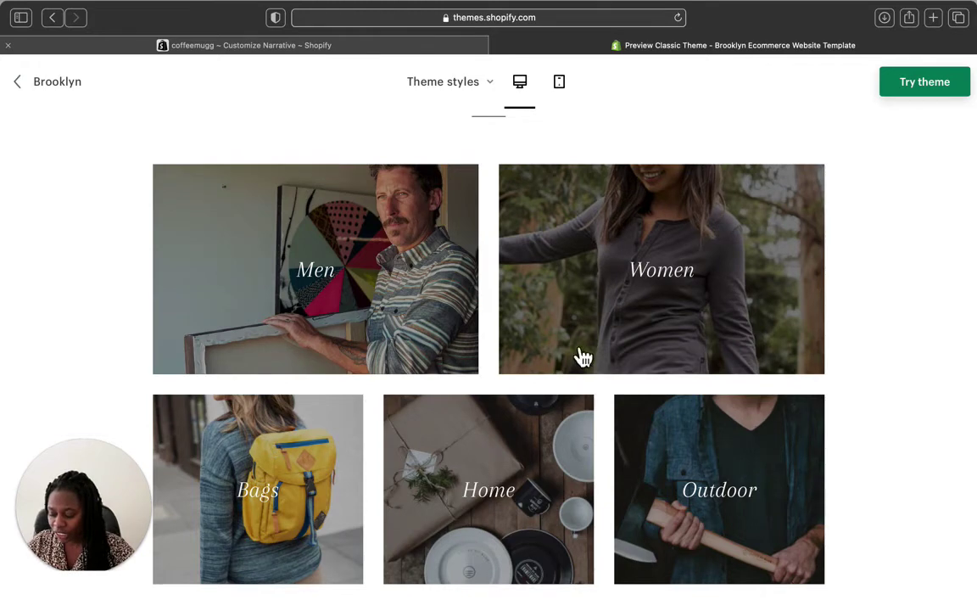
pyautogui.scroll(-1, 583, 356)
pyautogui.scroll(-3, 502, 451)
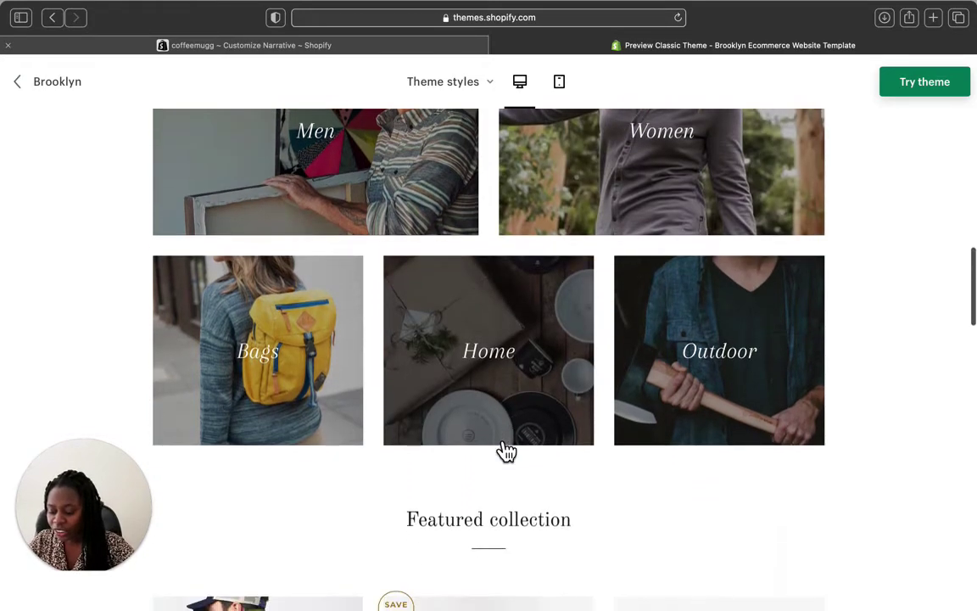
pyautogui.scroll(2, 499, 445)
pyautogui.scroll(4, 502, 449)
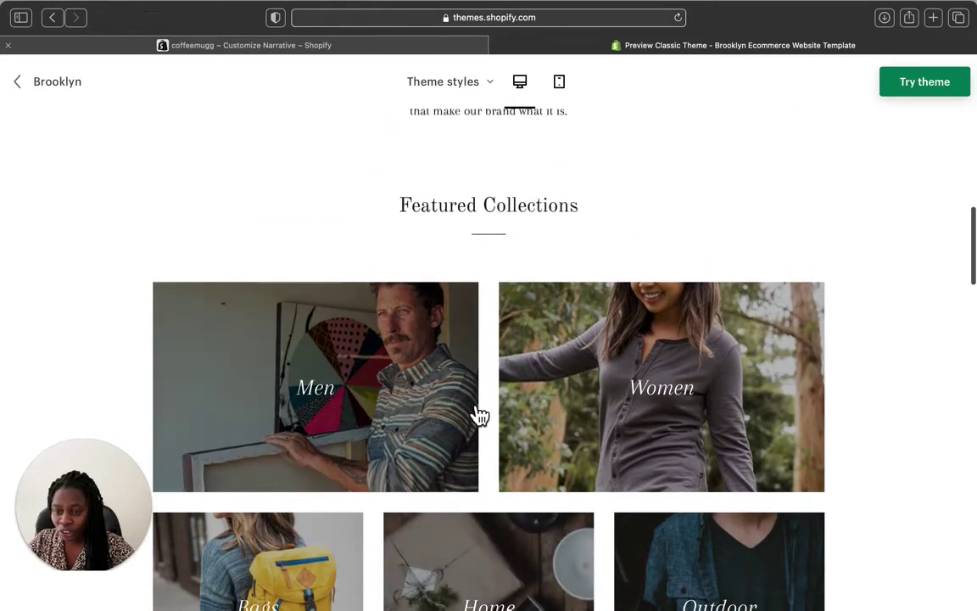
pyautogui.scroll(-3, 489, 466)
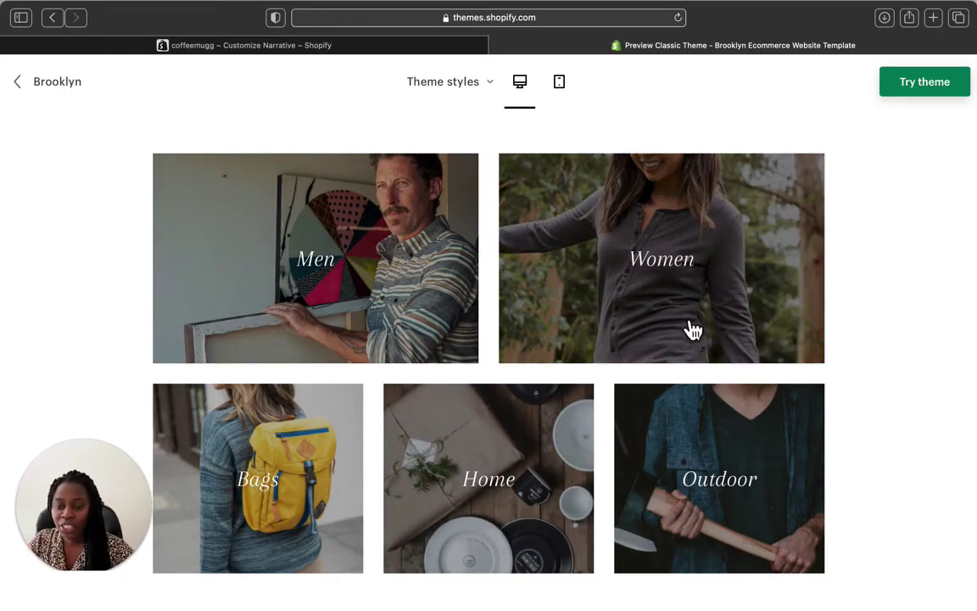
# Scroll to the Featured collection grid: Albright Rain Shell $128, Range Daypack $138, Barebones Forest Lantern $60
pyautogui.scroll(-1, 515, 401)
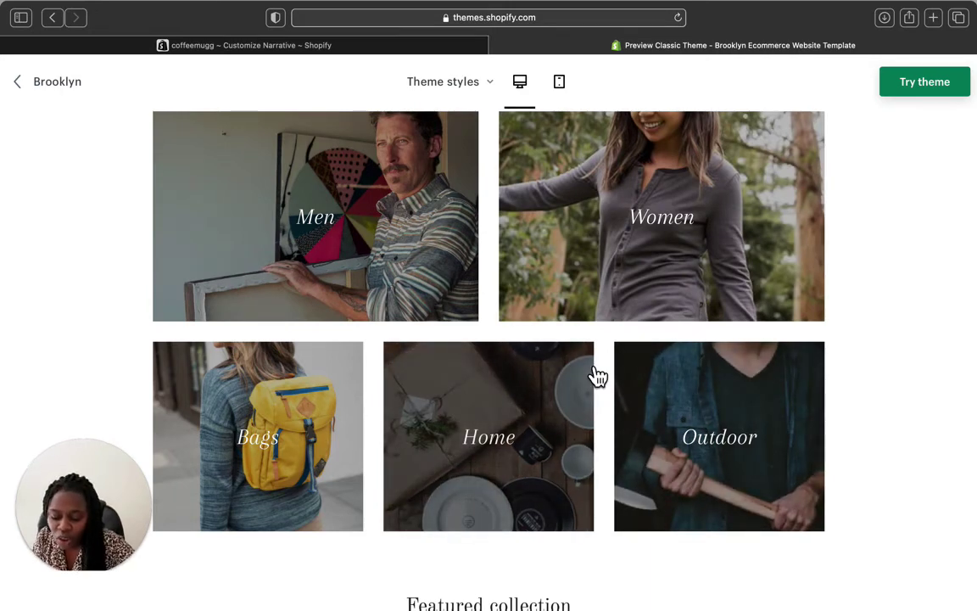
pyautogui.scroll(-2, 598, 376)
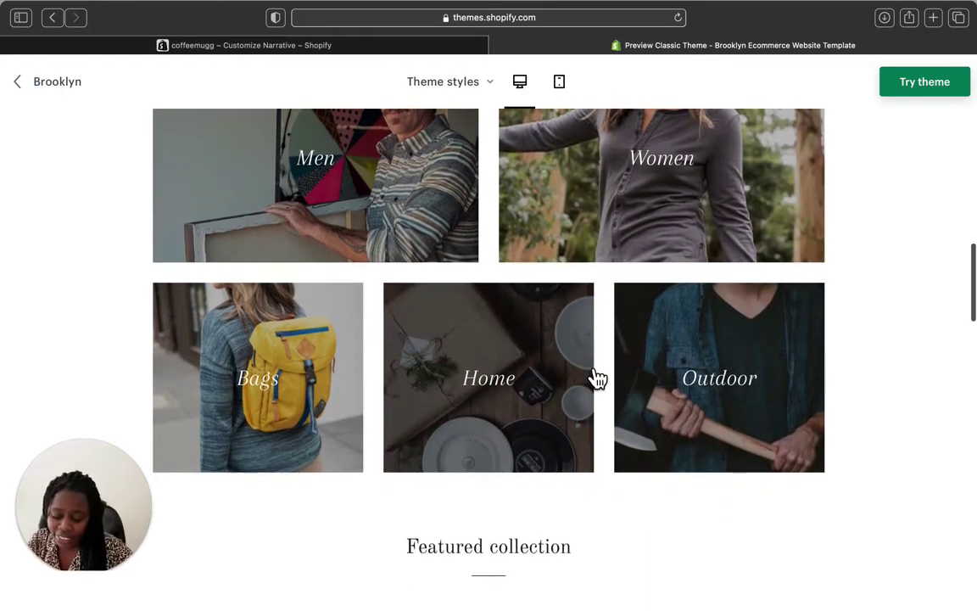
pyautogui.scroll(3, 598, 376)
pyautogui.scroll(-1, 687, 425)
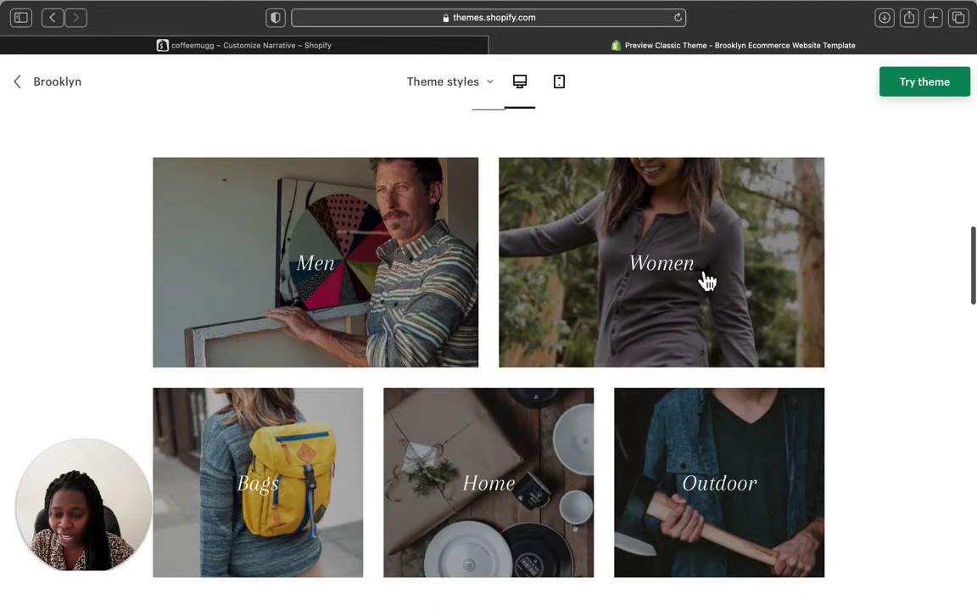
pyautogui.scroll(-5, 667, 408)
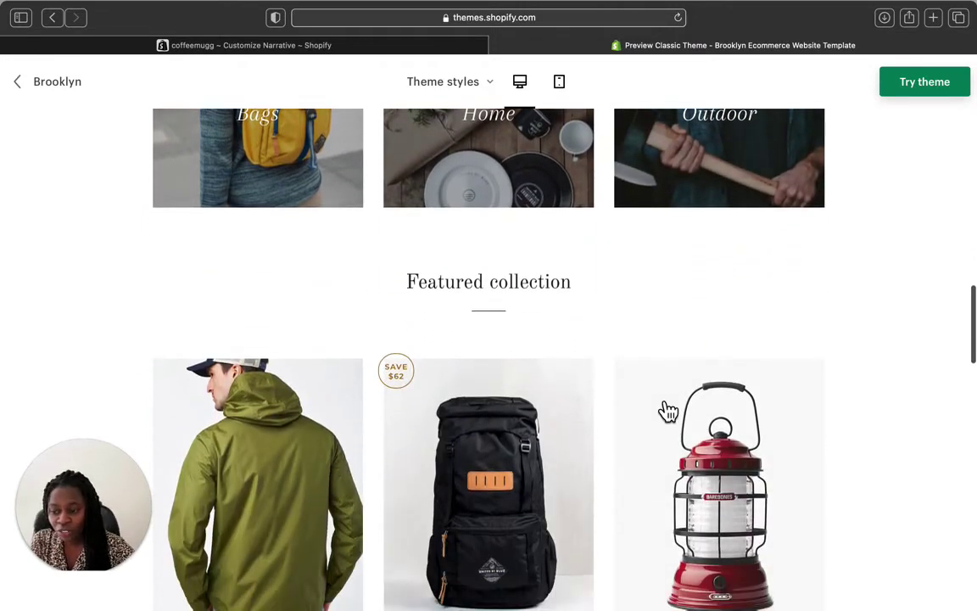
pyautogui.scroll(-3, 667, 410)
pyautogui.scroll(-1, 668, 411)
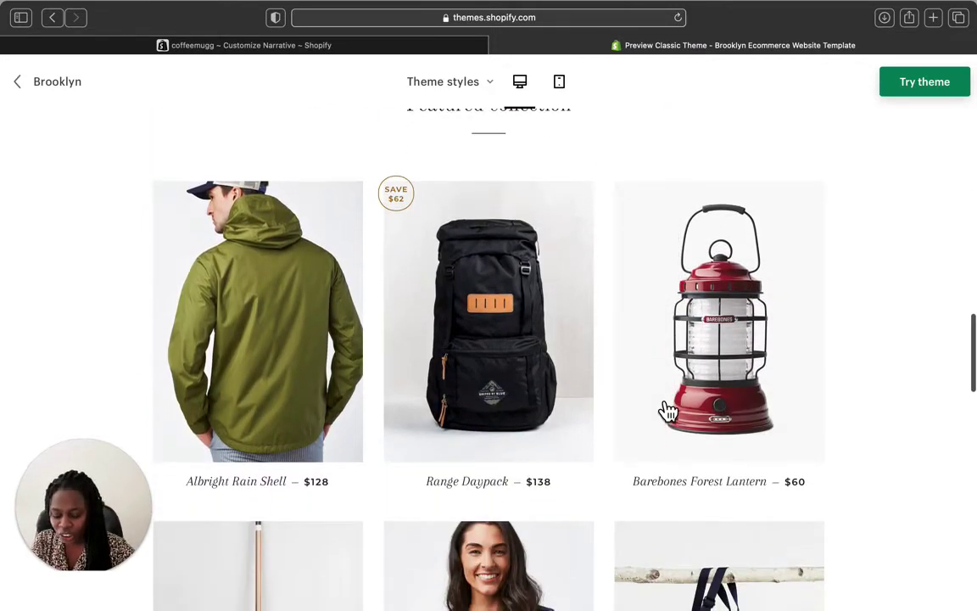
pyautogui.scroll(-4, 667, 409)
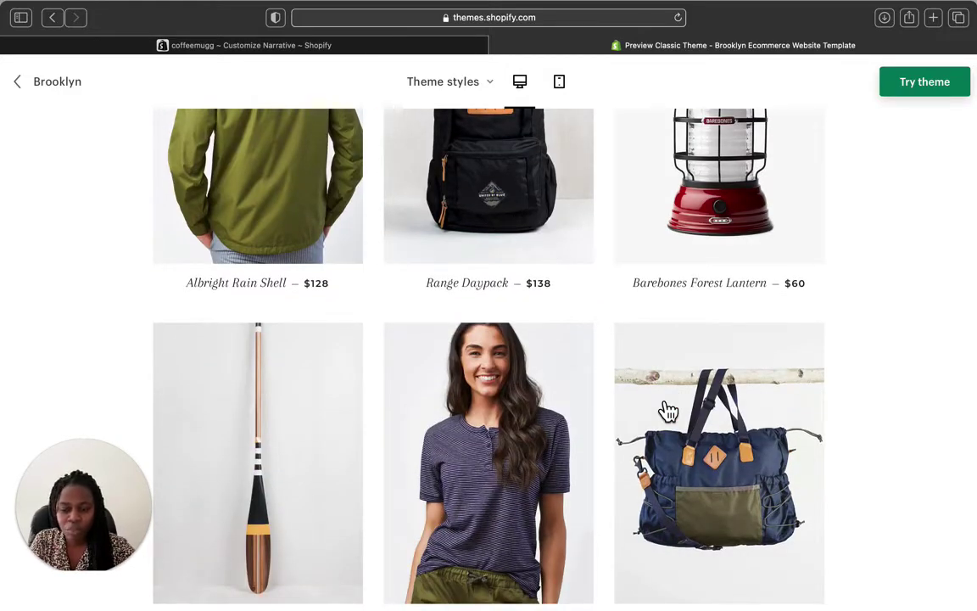
pyautogui.scroll(12, 668, 410)
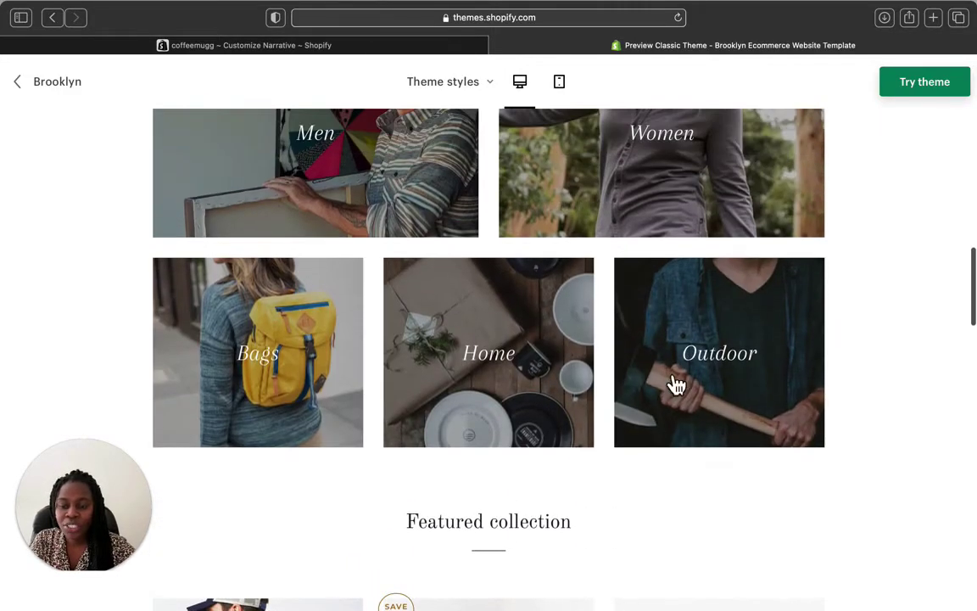
pyautogui.scroll(3, 405, 368)
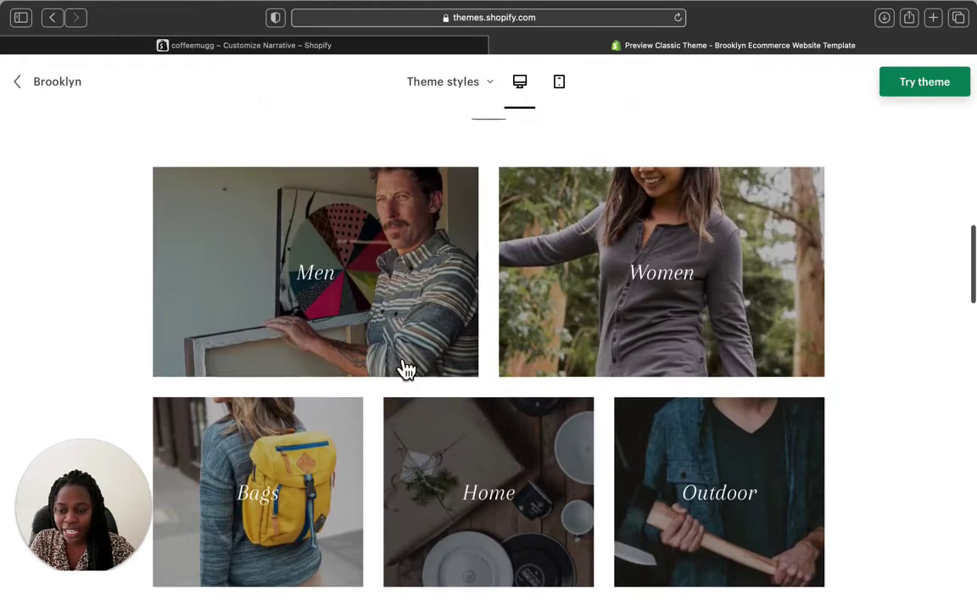
pyautogui.scroll(2, 515, 600)
pyautogui.scroll(-4, 516, 602)
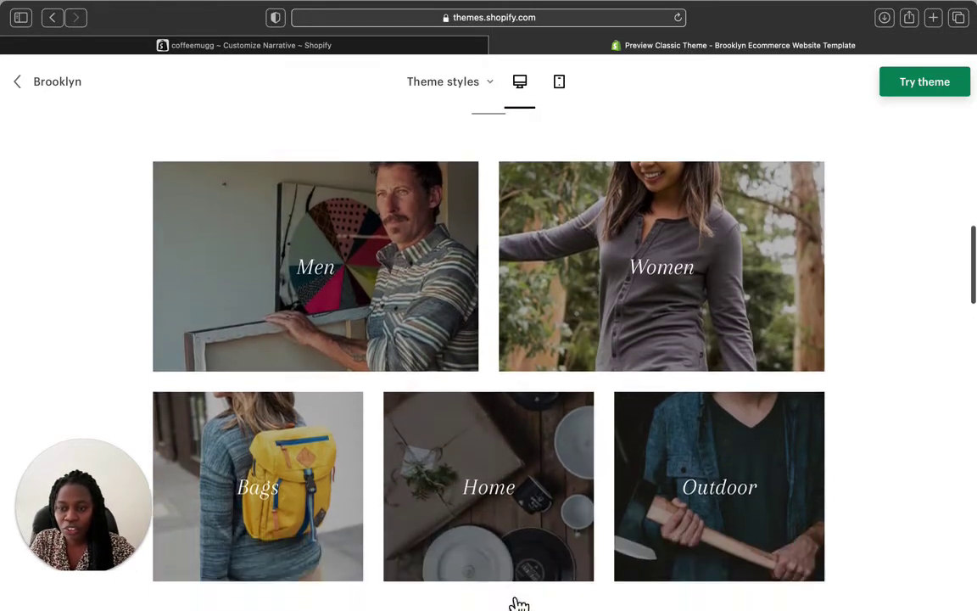
pyautogui.scroll(-3, 513, 601)
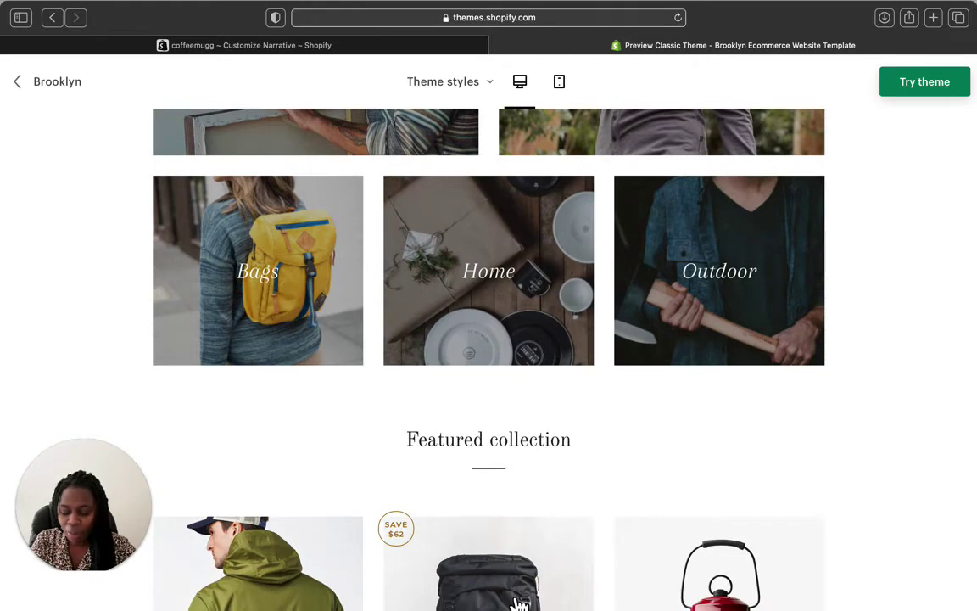
pyautogui.scroll(-5, 517, 602)
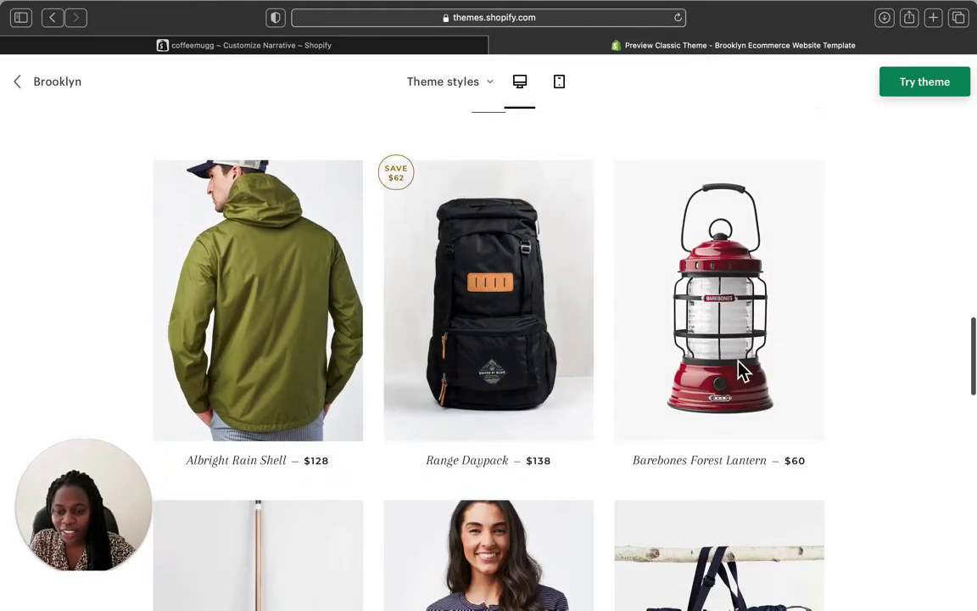
# Open the Barebones Forest Lantern page, add the red lantern to the cart, then close the cart drawer
pyautogui.click(740, 371)
pyautogui.scroll(-3, 741, 370)
pyautogui.scroll(1, 532, 355)
pyautogui.scroll(-2, 528, 337)
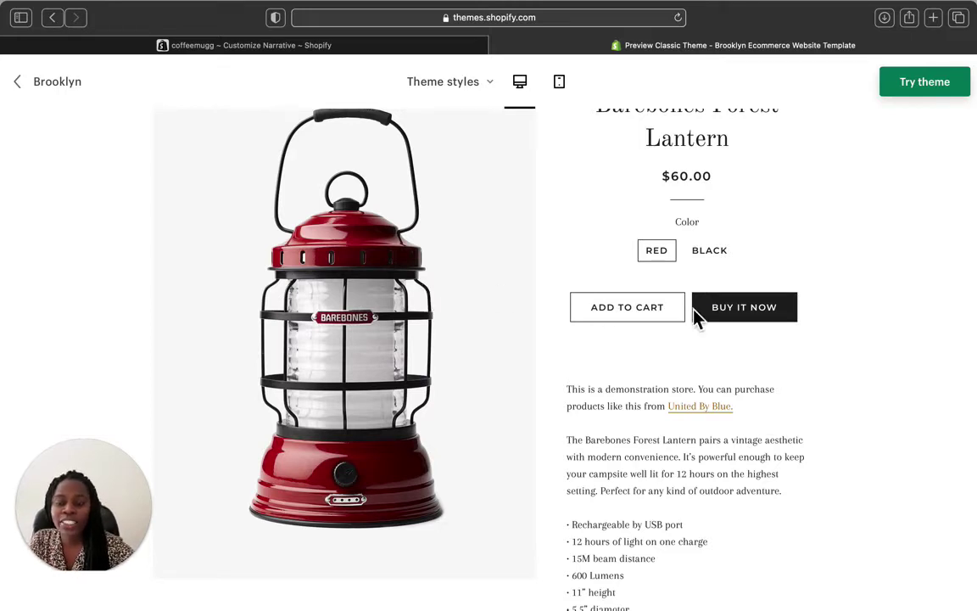
pyautogui.click(643, 320)
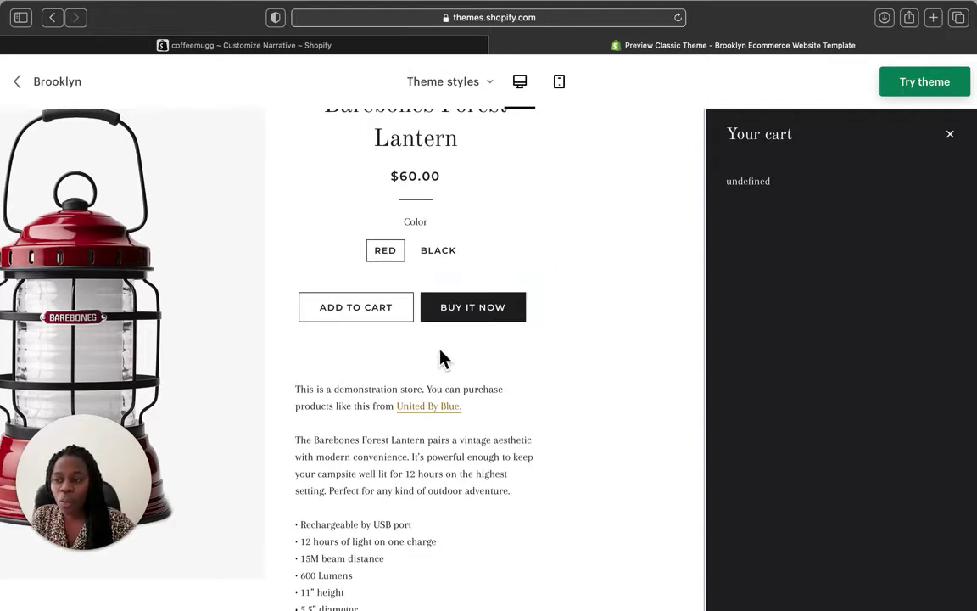
pyautogui.click(949, 135)
# Return the preview to the Brooklyn home page
pyautogui.click(520, 83)
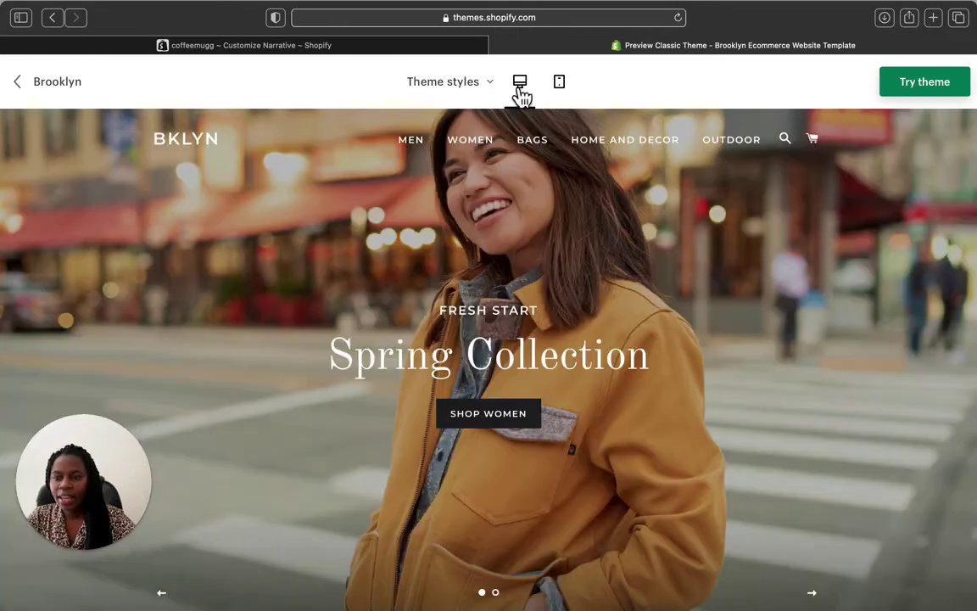
pyautogui.scroll(-3, 546, 486)
pyautogui.scroll(3, 545, 486)
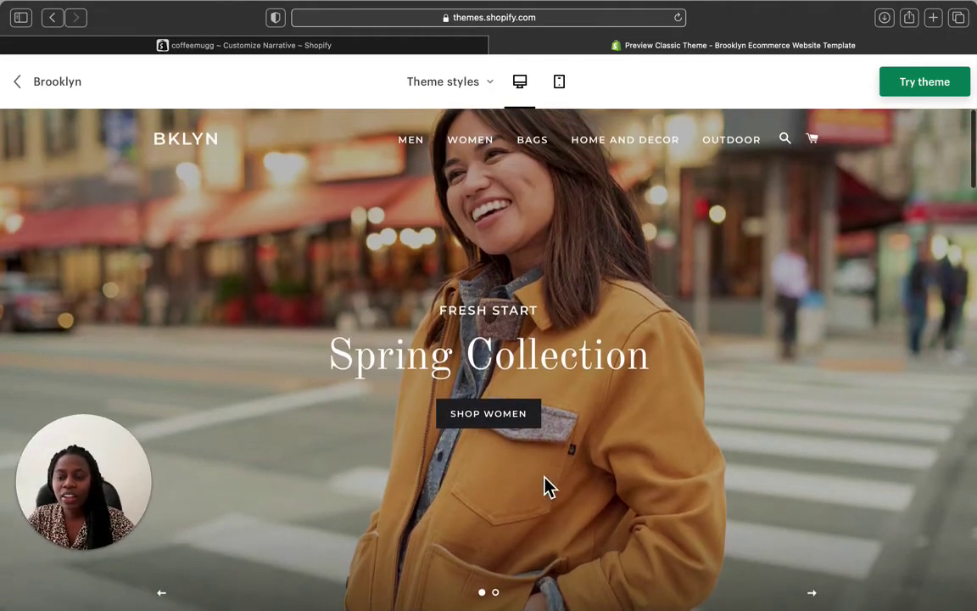
pyautogui.scroll(-5, 547, 487)
pyautogui.scroll(5, 550, 246)
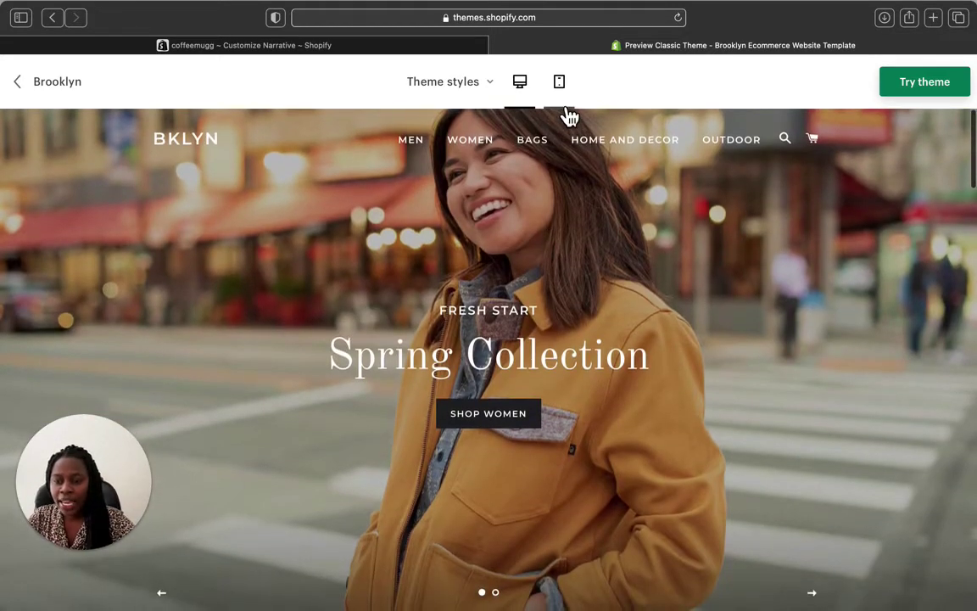
# Preview at mobile width, advance the hero slide, and scroll to the Striped Tee and Cairn tote
pyautogui.click(559, 81)
pyautogui.scroll(-3, 539, 342)
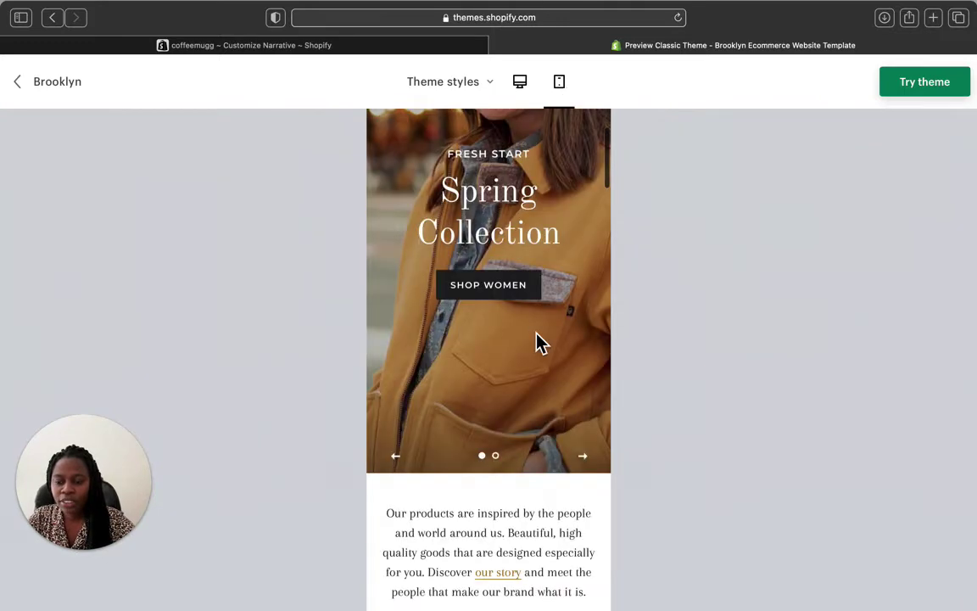
pyautogui.scroll(2, 540, 342)
pyautogui.click(593, 532)
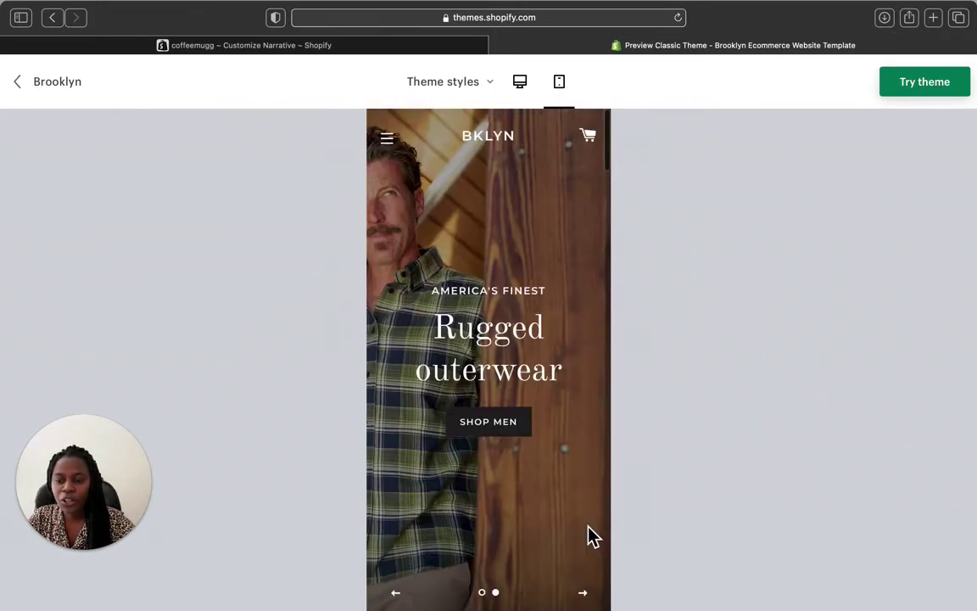
pyautogui.scroll(-10, 595, 538)
pyautogui.scroll(1, 597, 540)
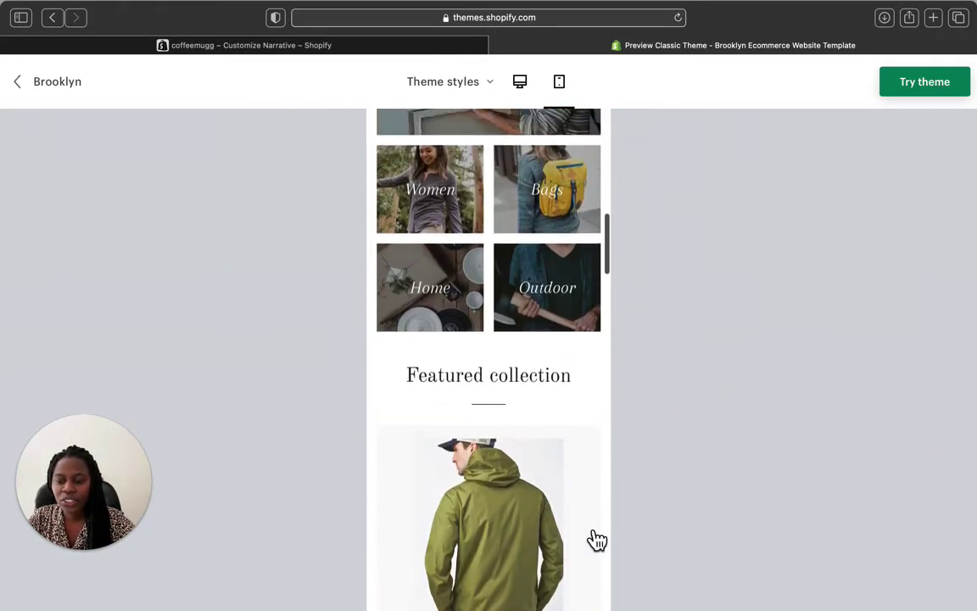
pyautogui.scroll(-12, 597, 540)
pyautogui.scroll(-15, 594, 536)
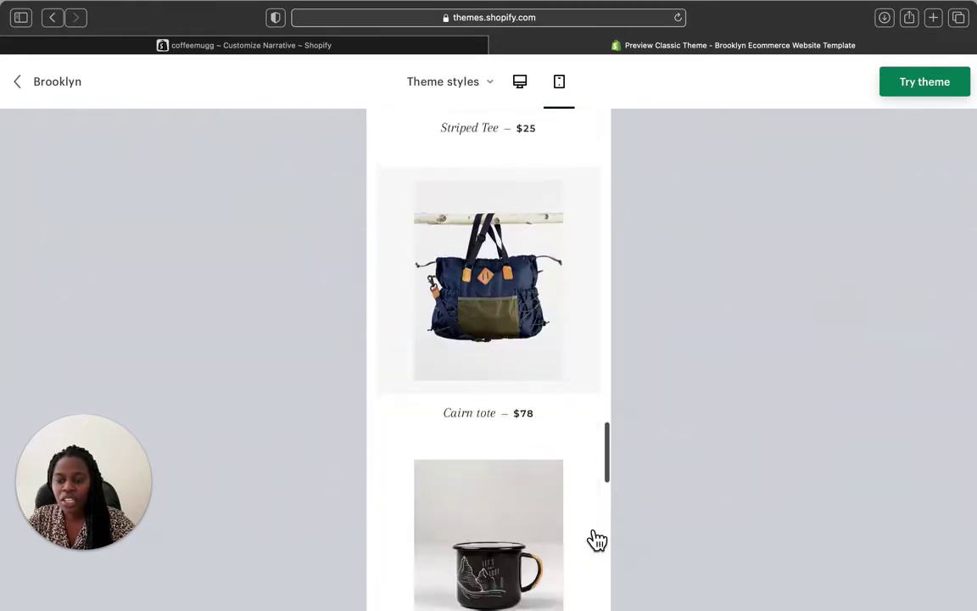
pyautogui.scroll(5, 580, 513)
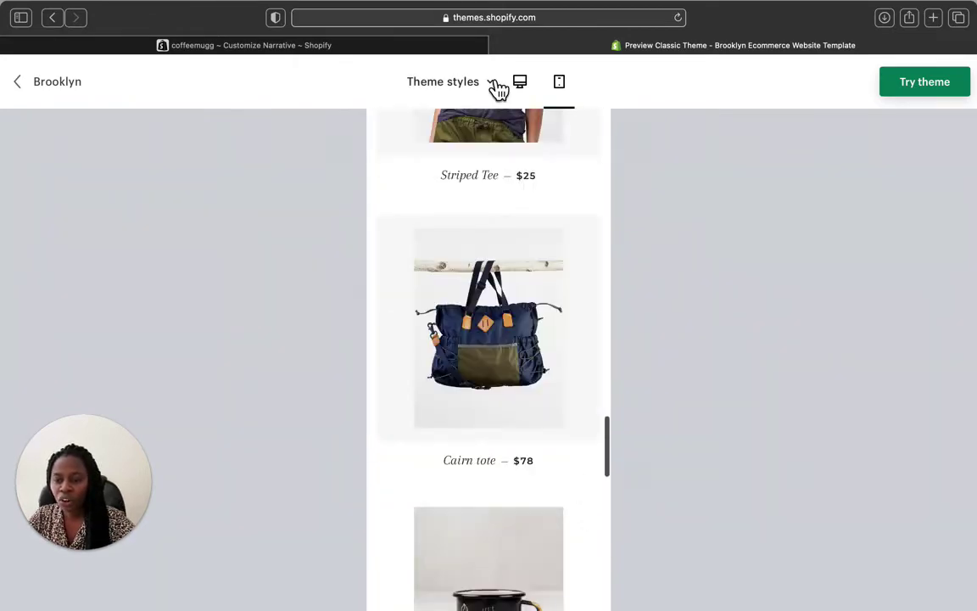
# Switch to desktop preview, view newsletter and footer, then return to the Men, Women, Bags tiles
pyautogui.click(521, 83)
pyautogui.scroll(-3, 465, 311)
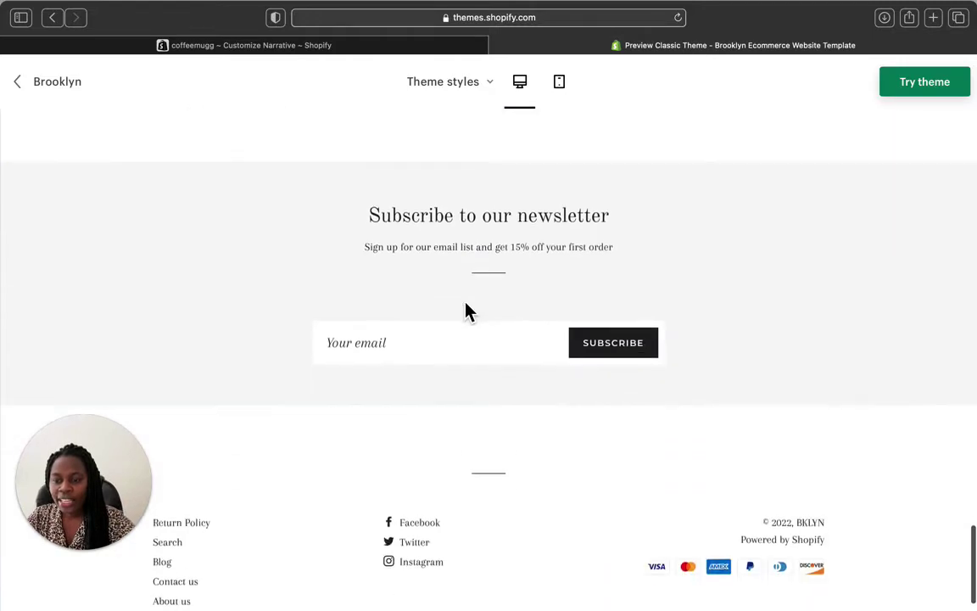
pyautogui.scroll(10, 464, 312)
pyautogui.scroll(-12, 470, 312)
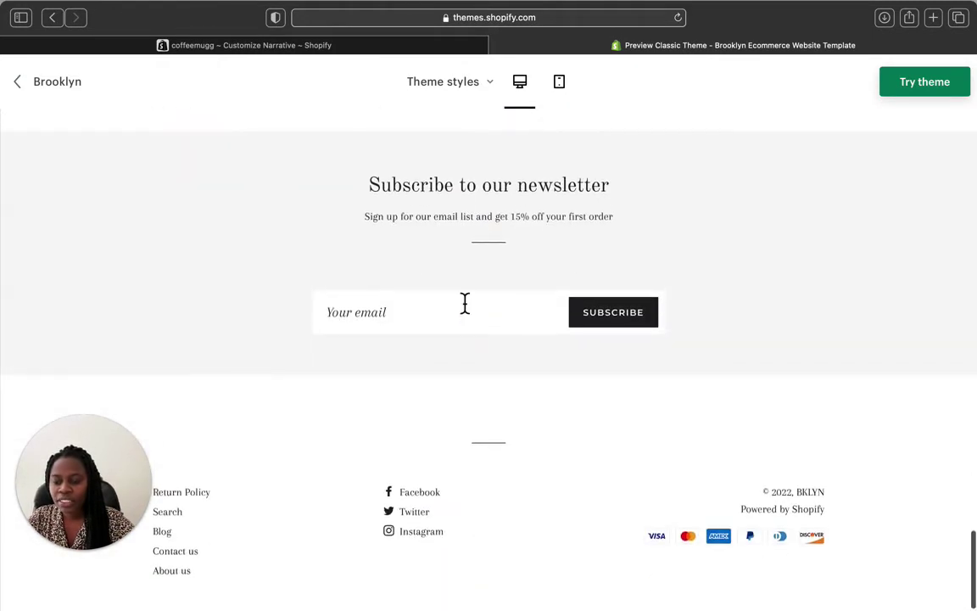
pyautogui.moveTo(144, 454); pyautogui.dragTo(134, 316)
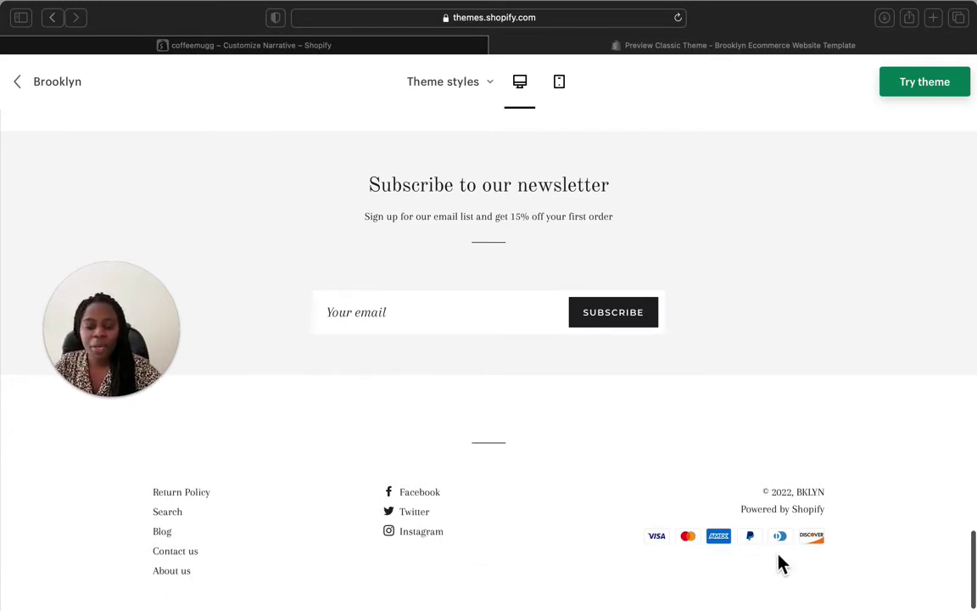
pyautogui.scroll(2, 813, 524)
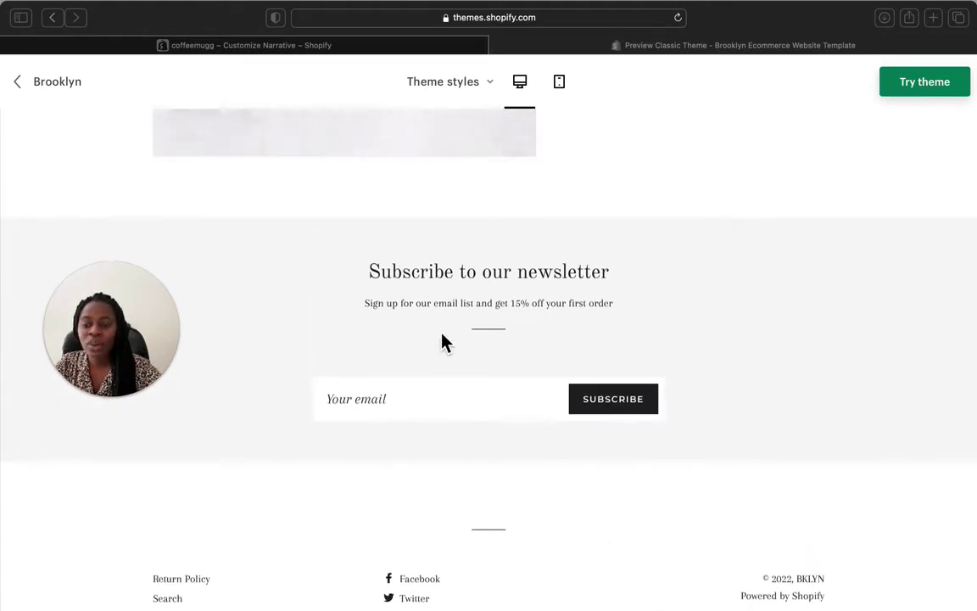
pyautogui.scroll(8, 623, 323)
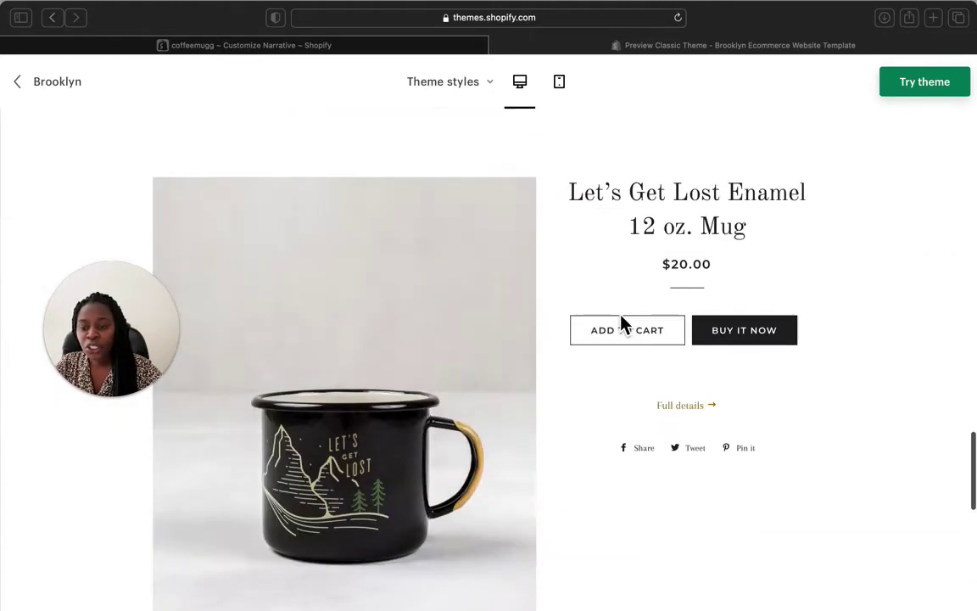
pyautogui.scroll(-1, 623, 324)
pyautogui.scroll(3, 624, 323)
pyautogui.scroll(12, 623, 324)
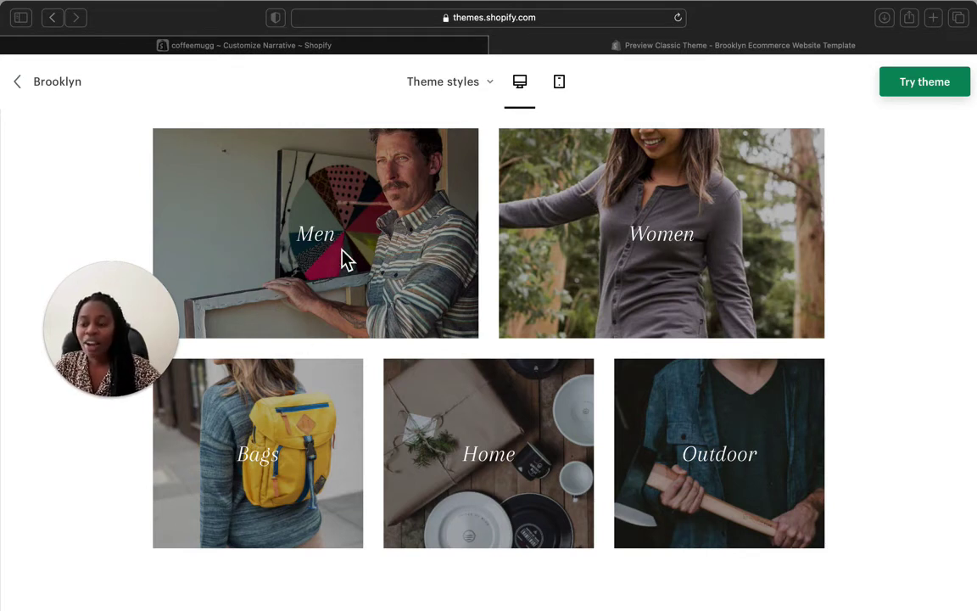
# Scroll the demo home page to the Let's Get Lost Enamel 12 oz. Mug featured product at $20.00
pyautogui.scroll(2, 342, 252)
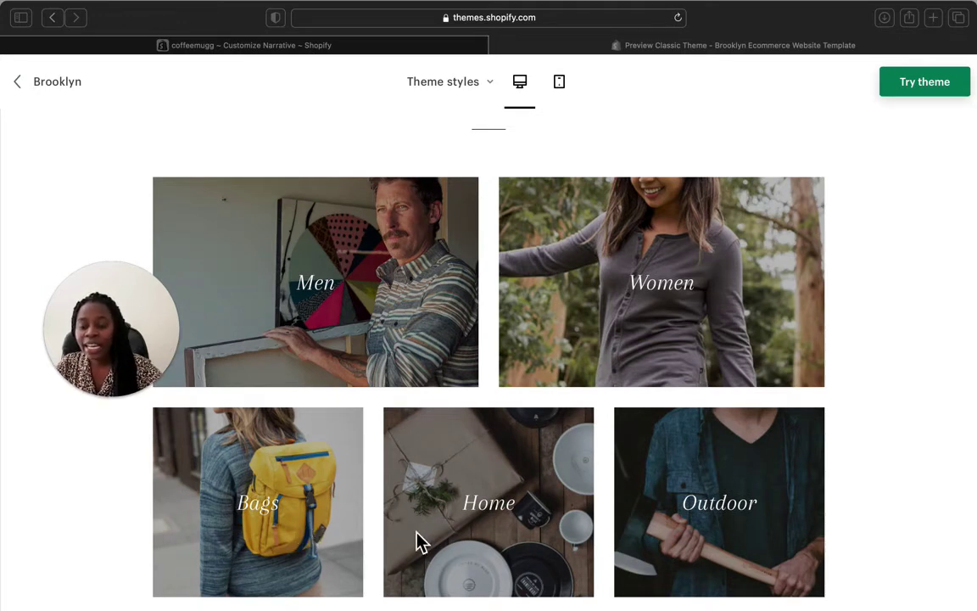
pyautogui.scroll(-10, 429, 502)
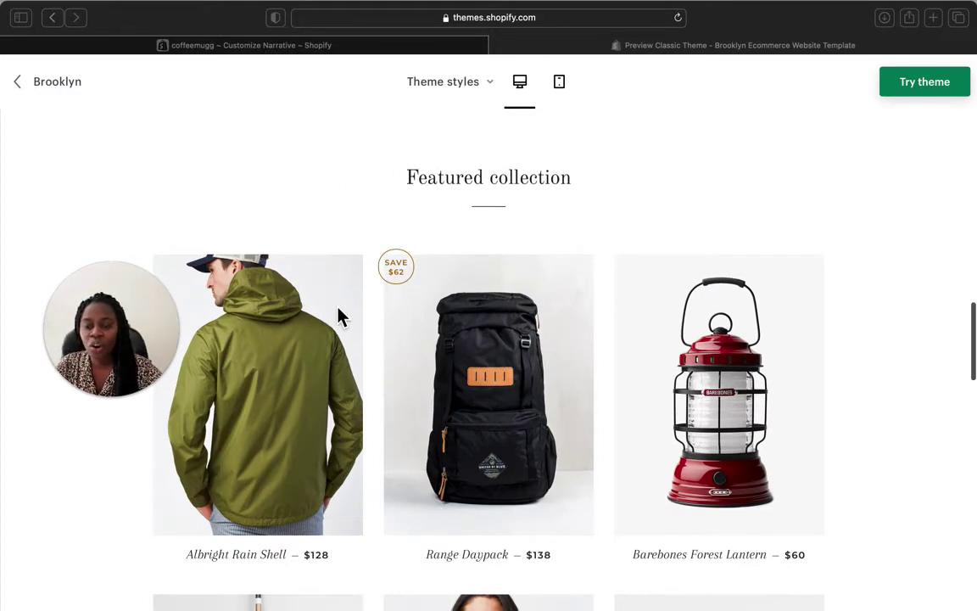
pyautogui.scroll(-4, 339, 316)
pyautogui.scroll(-12, 339, 316)
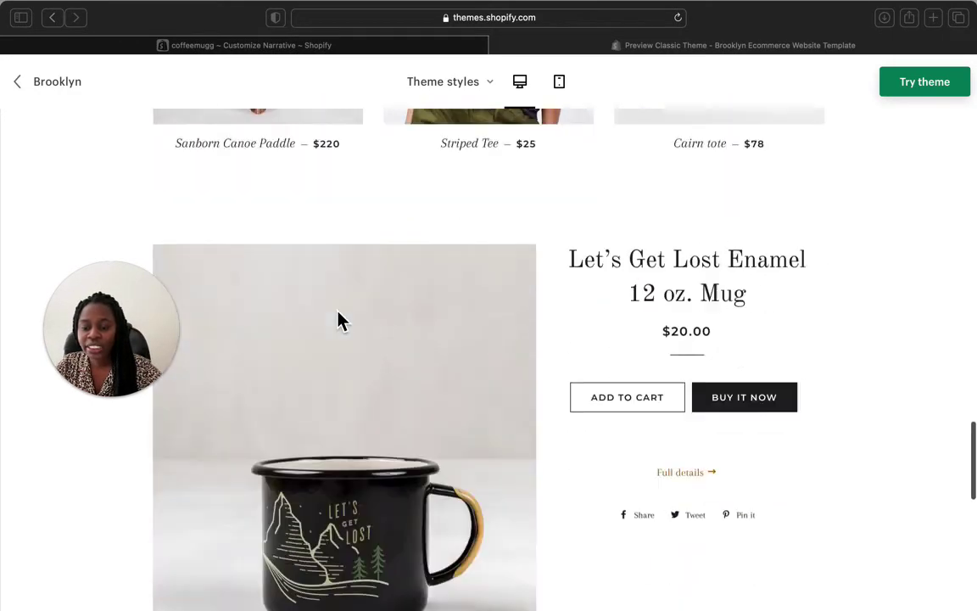
pyautogui.scroll(-3, 456, 377)
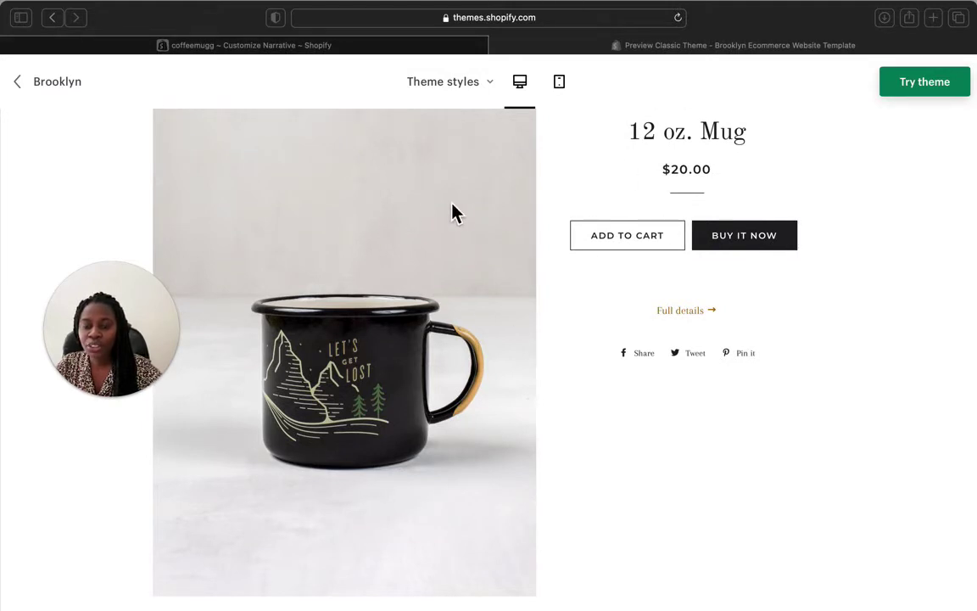
pyautogui.scroll(-4, 454, 207)
pyautogui.scroll(5, 454, 208)
pyautogui.scroll(1, 454, 213)
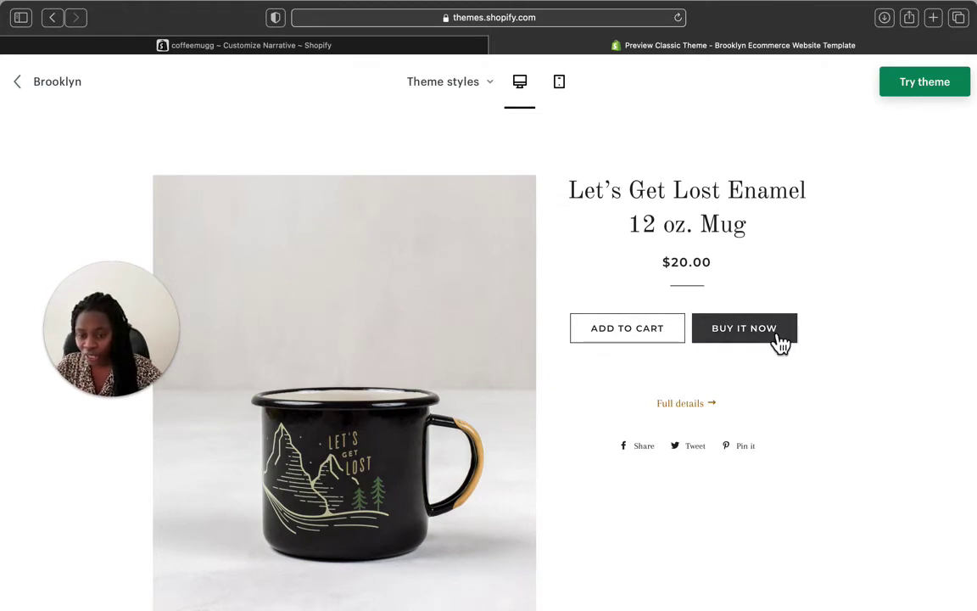
pyautogui.scroll(-10, 746, 425)
pyautogui.scroll(15, 745, 425)
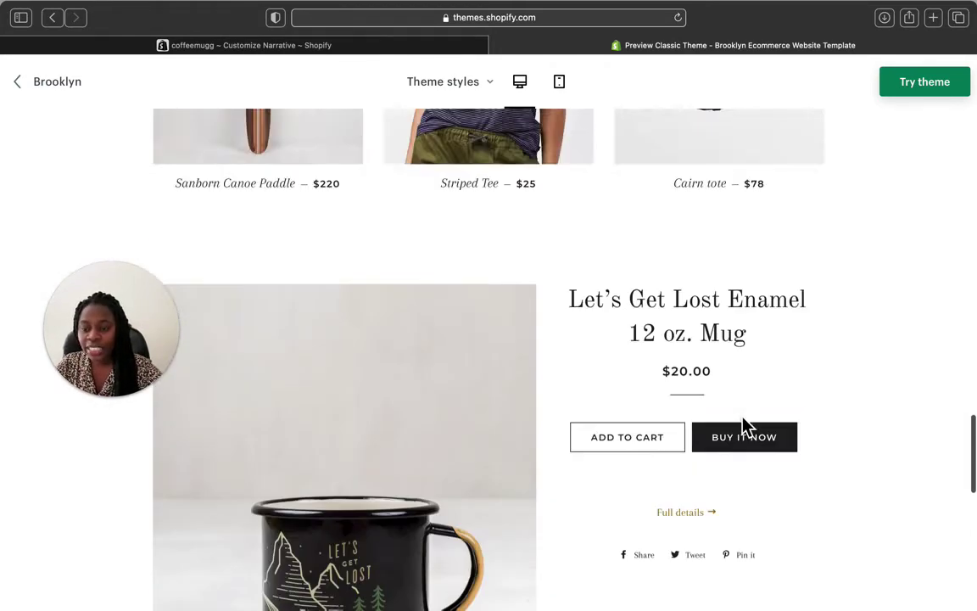
pyautogui.scroll(-5, 745, 425)
pyautogui.scroll(2, 746, 425)
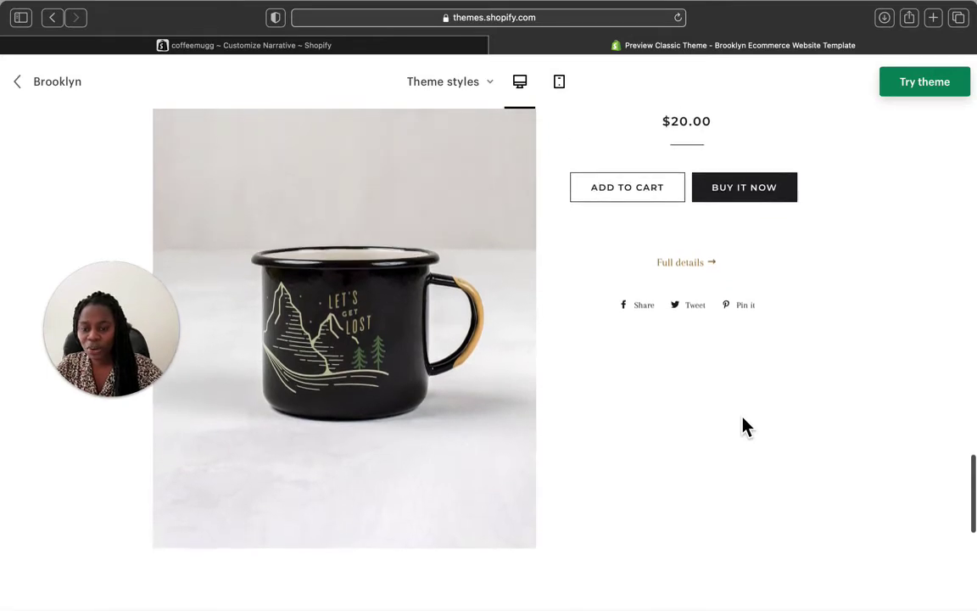
pyautogui.scroll(-4, 745, 425)
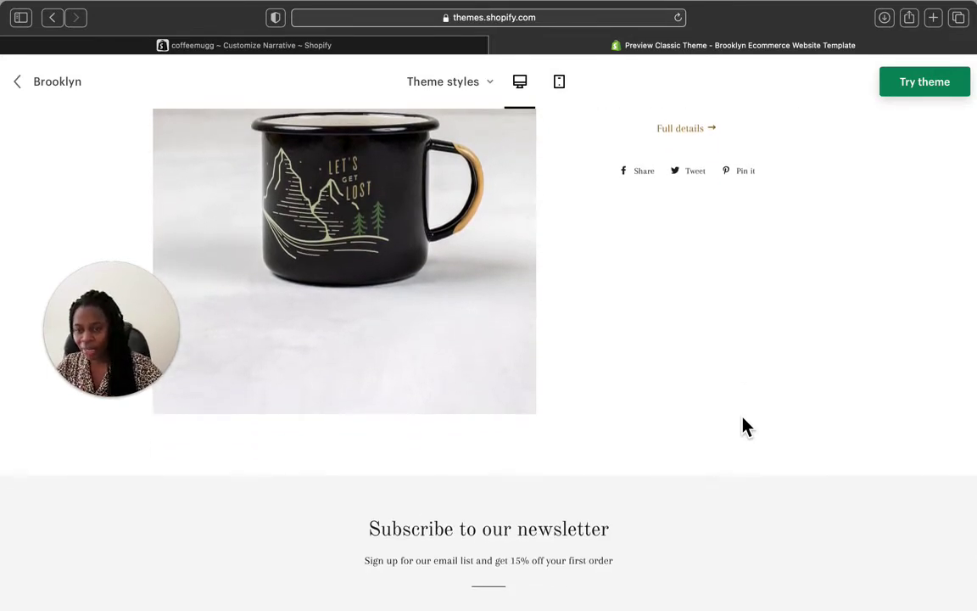
pyautogui.scroll(4, 746, 425)
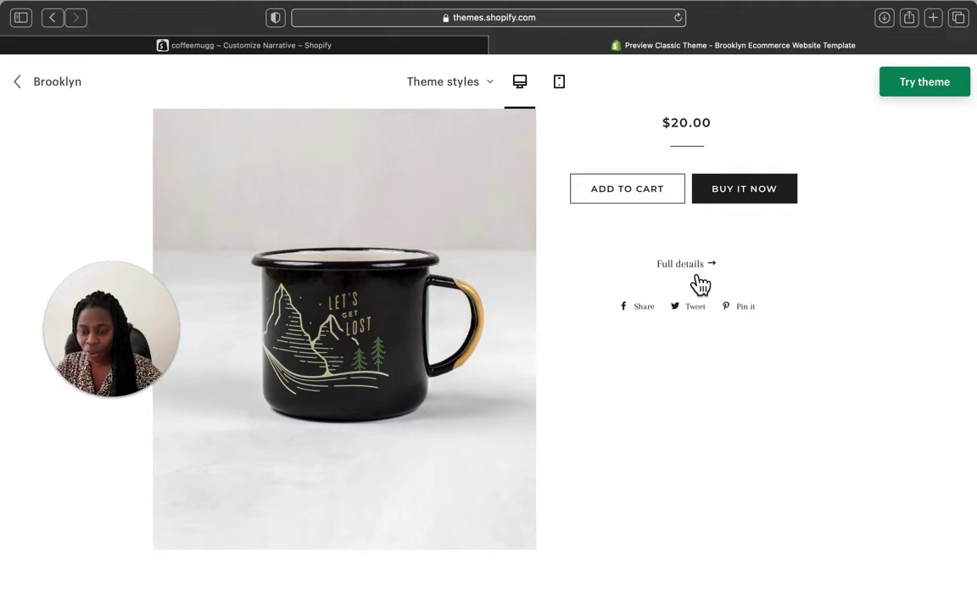
# Review the Let's Get Lost mug's product photos and description
pyautogui.scroll(6, 696, 282)
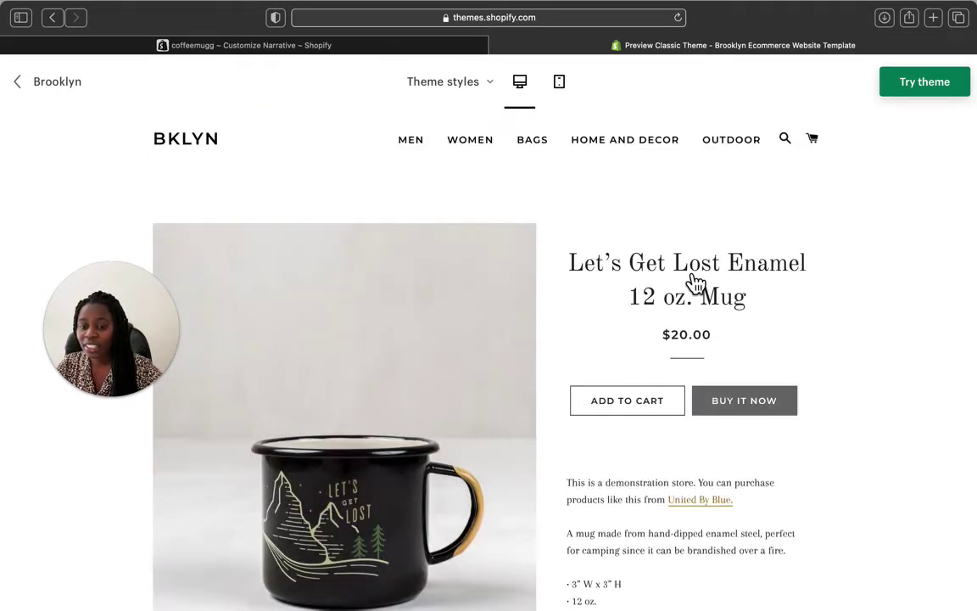
pyautogui.scroll(-3, 694, 283)
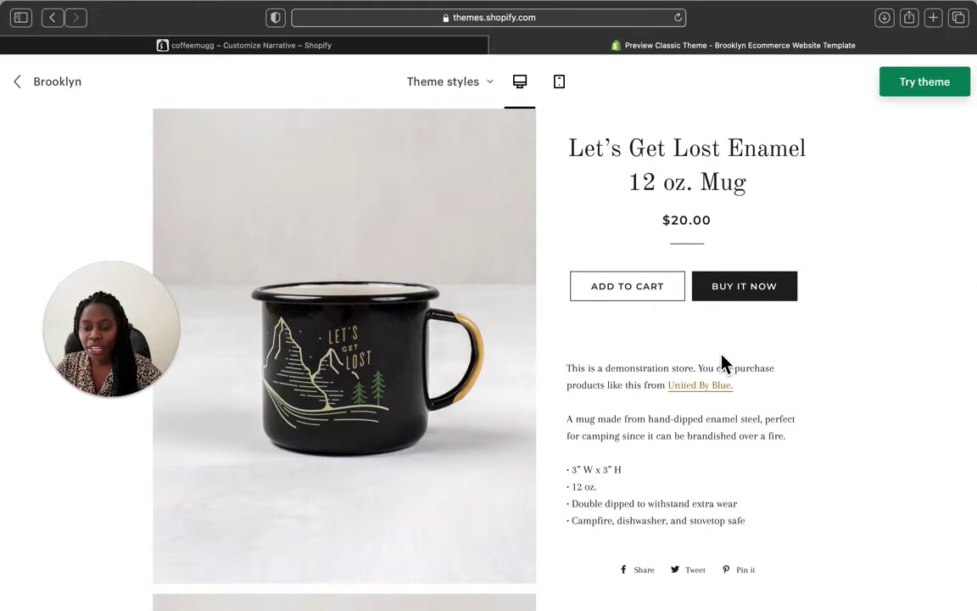
pyautogui.scroll(2, 723, 364)
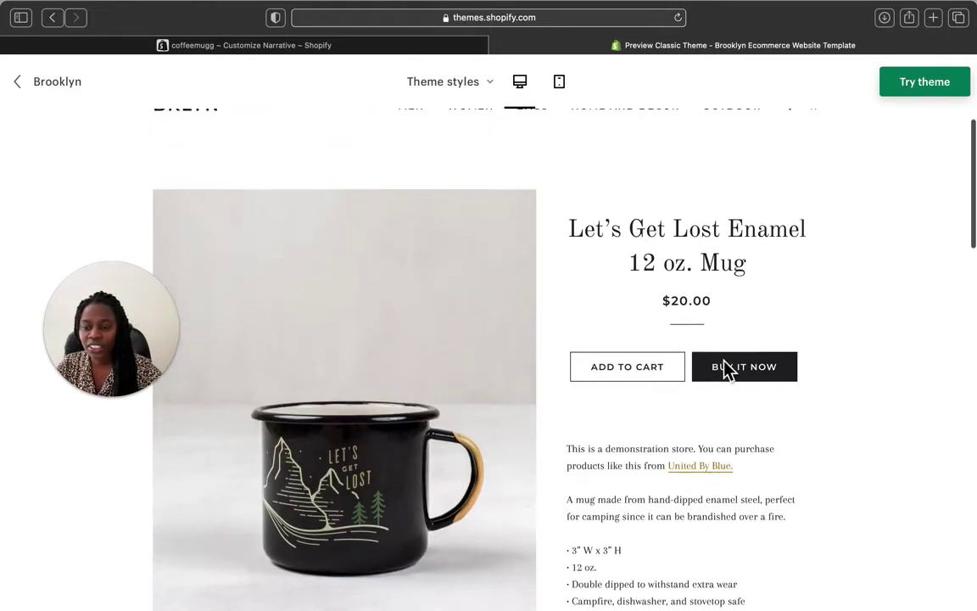
pyautogui.scroll(-2, 724, 366)
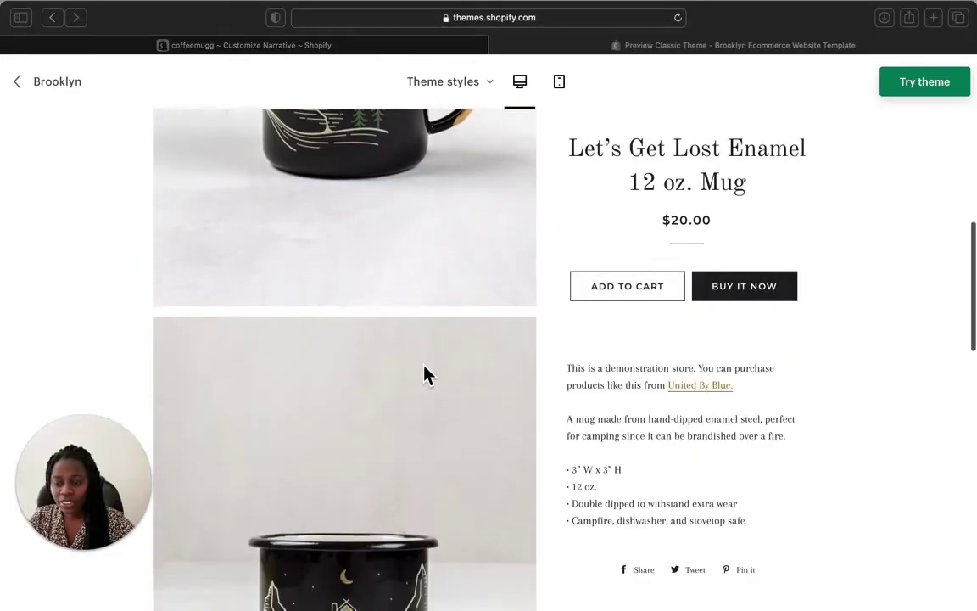
pyautogui.scroll(-5, 424, 373)
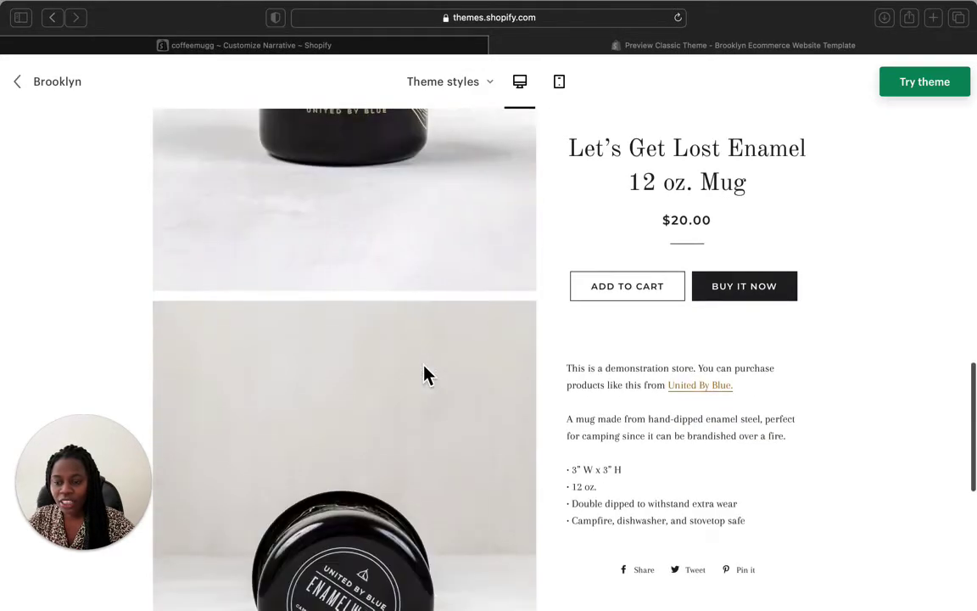
pyautogui.scroll(5, 425, 375)
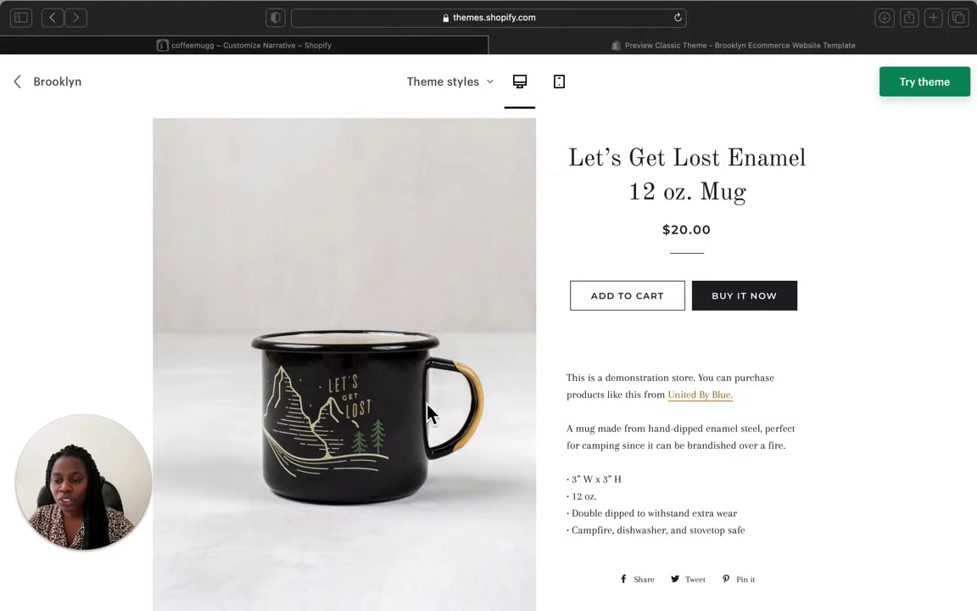
# Scroll through the footer and back up, then return to the coffeemugg theme editor tab
pyautogui.scroll(-3, 532, 489)
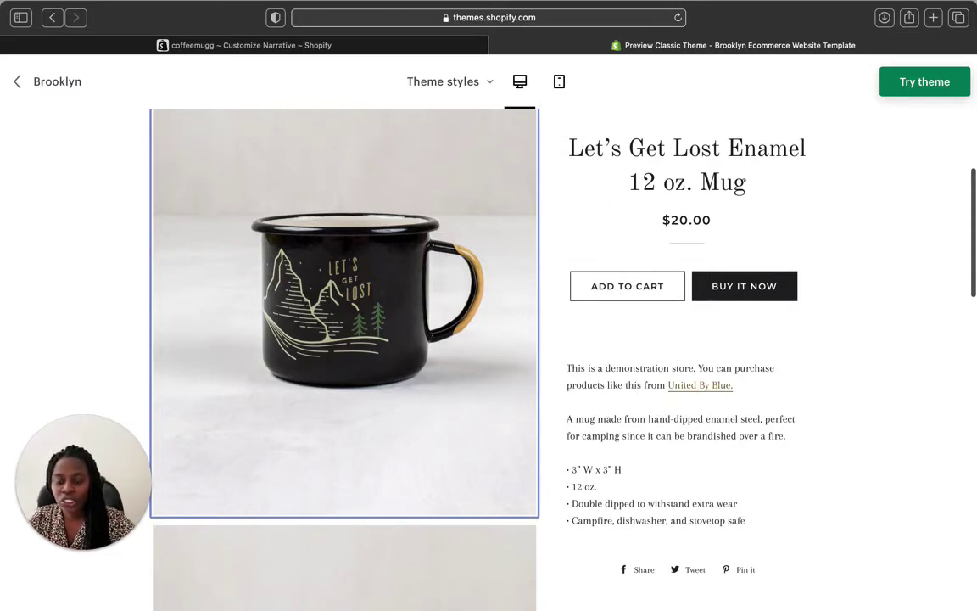
pyautogui.scroll(-1, 371, 361)
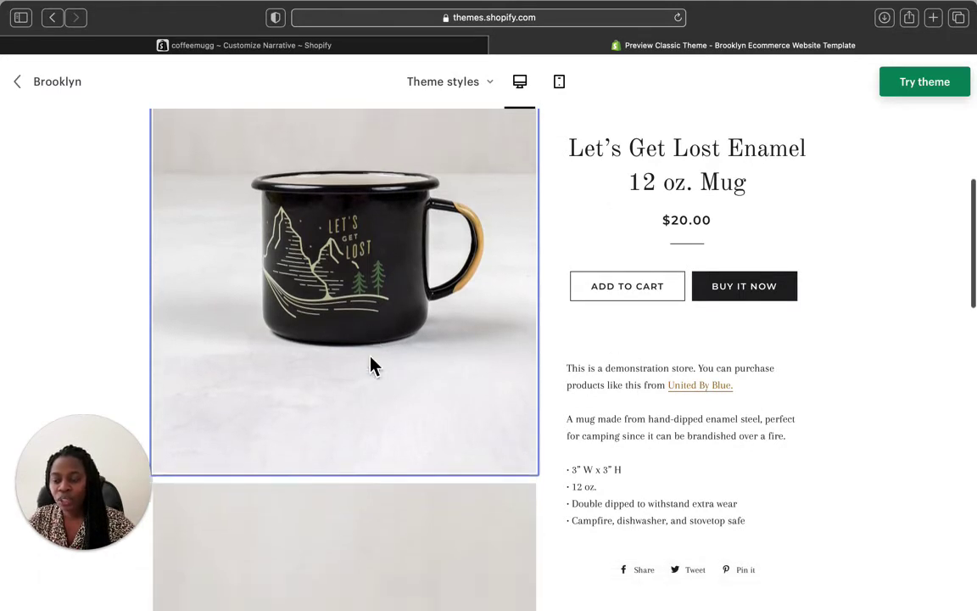
pyautogui.scroll(-10, 371, 365)
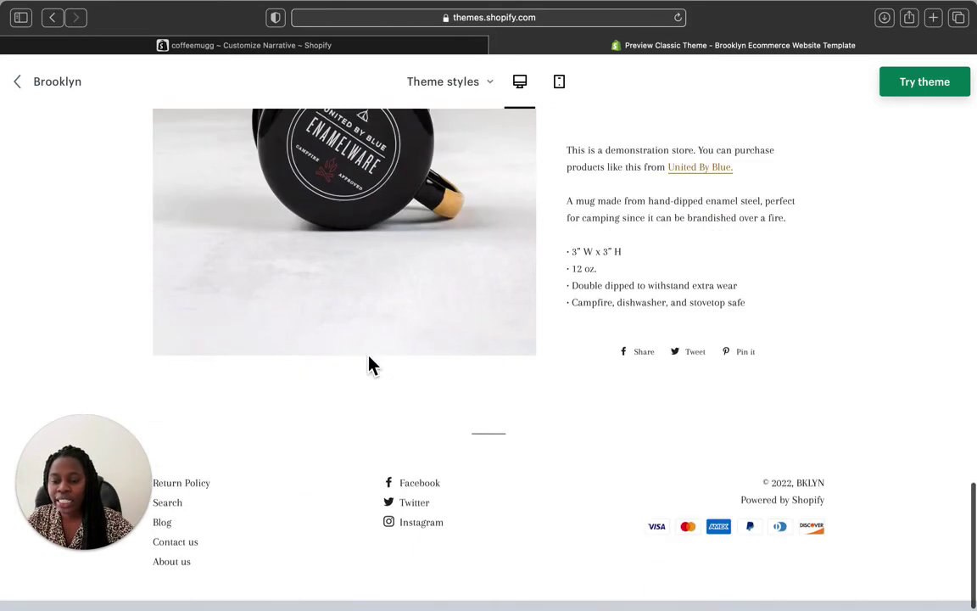
pyautogui.scroll(12, 370, 365)
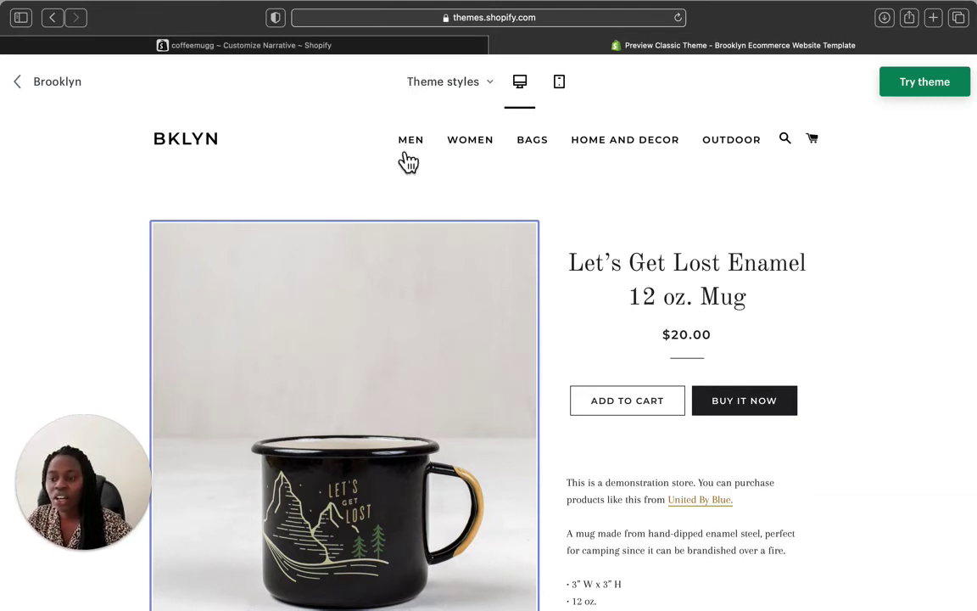
pyautogui.click(391, 48)
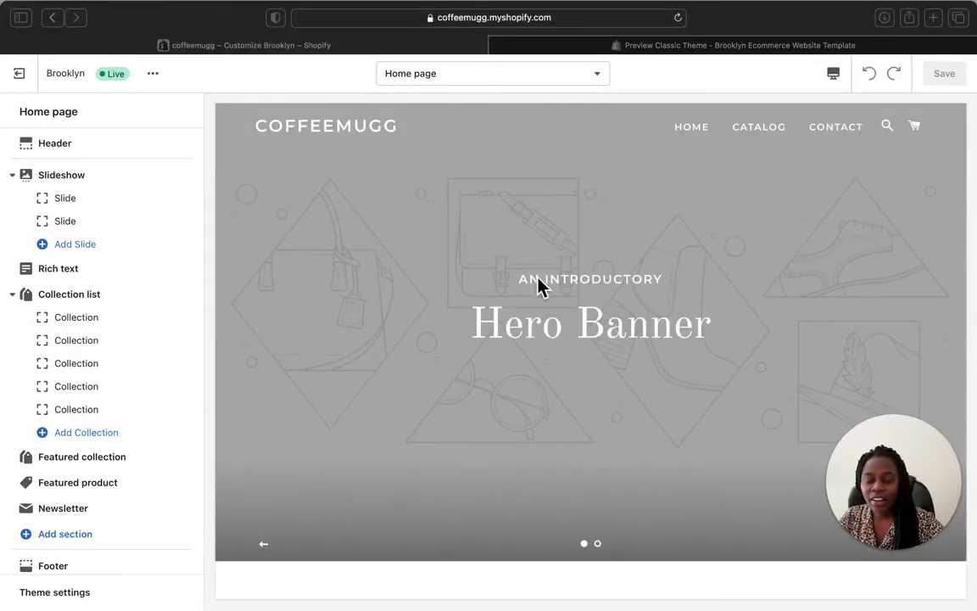
# Advance the home page slideshow to its second slide, then add a third slide
pyautogui.scroll(-4, 651, 405)
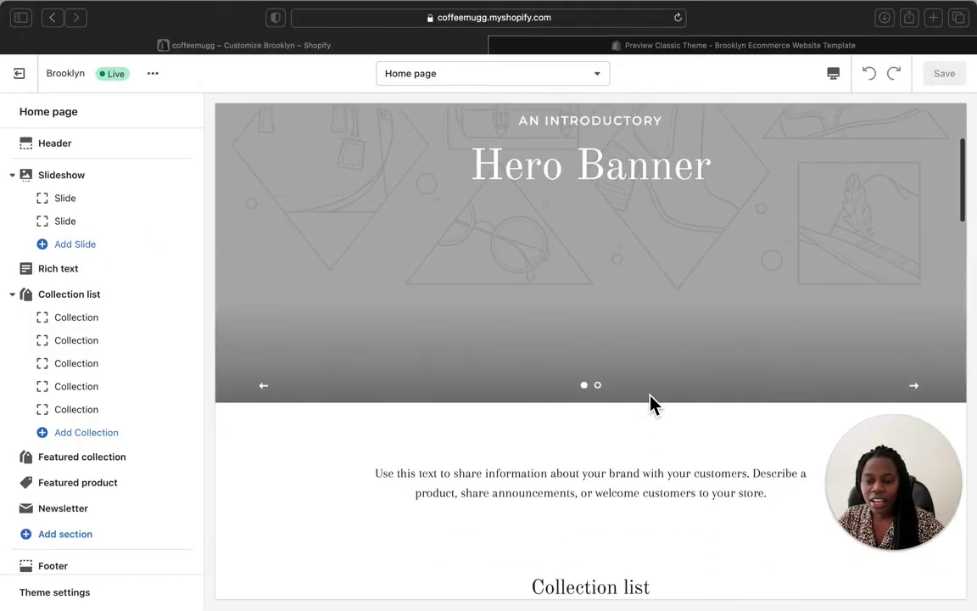
pyautogui.click(918, 391)
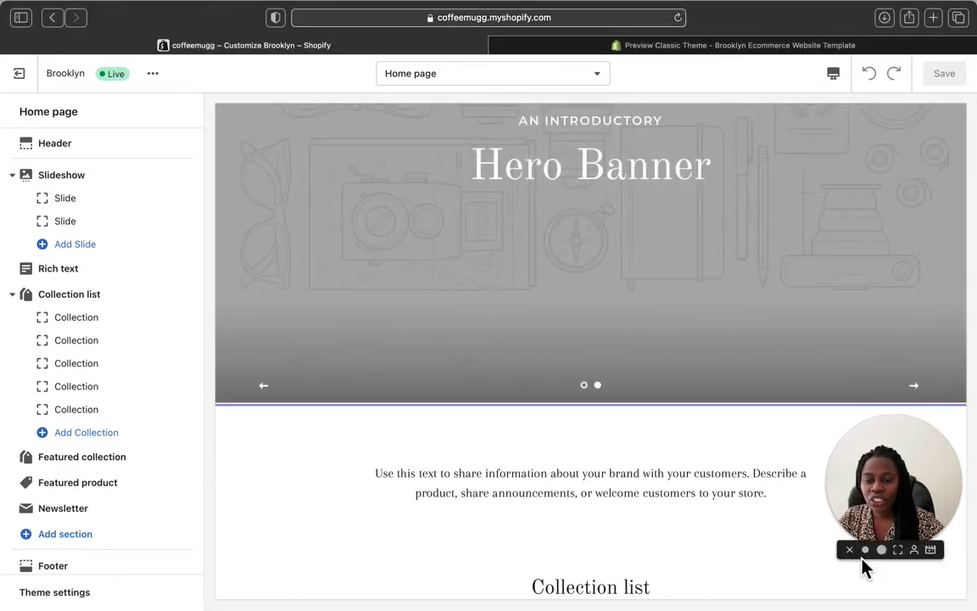
pyautogui.scroll(3, 534, 295)
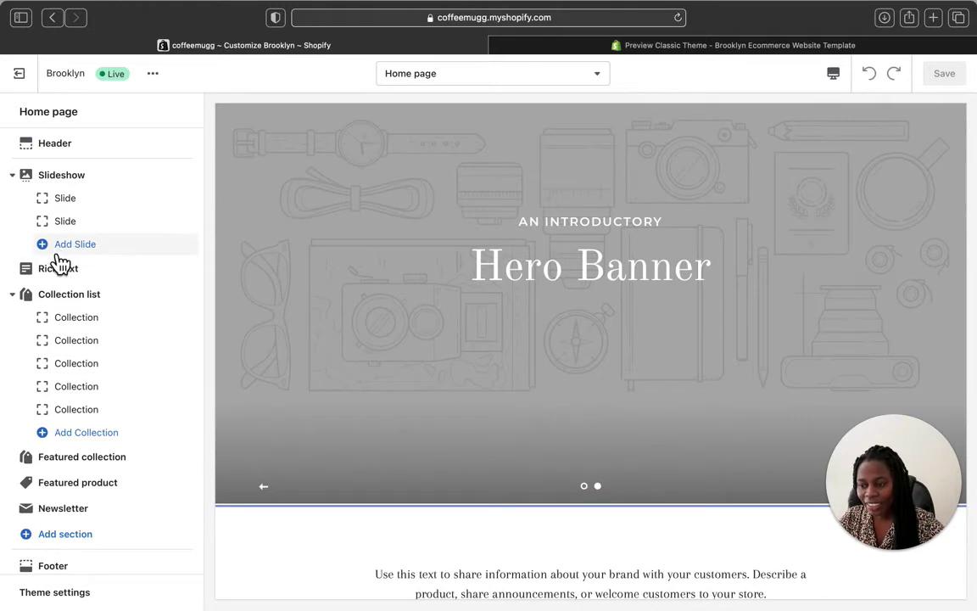
pyautogui.click(57, 248)
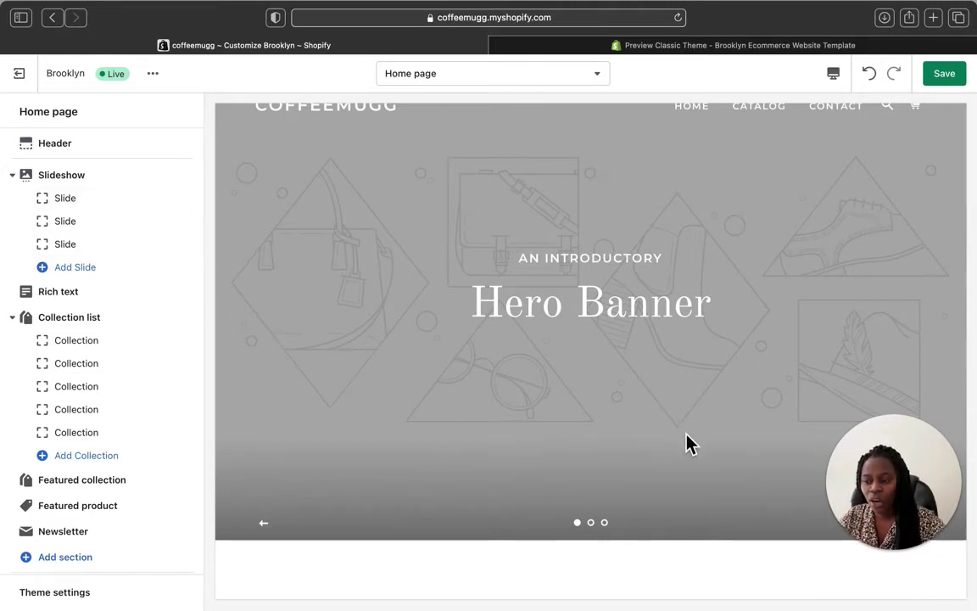
pyautogui.scroll(2, 688, 443)
pyautogui.click(72, 142)
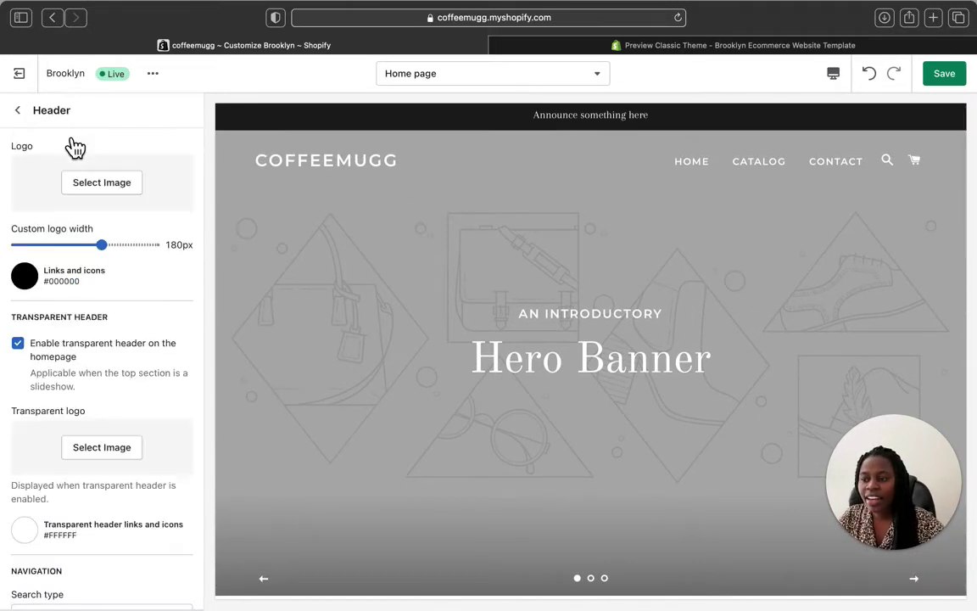
pyautogui.click(122, 197)
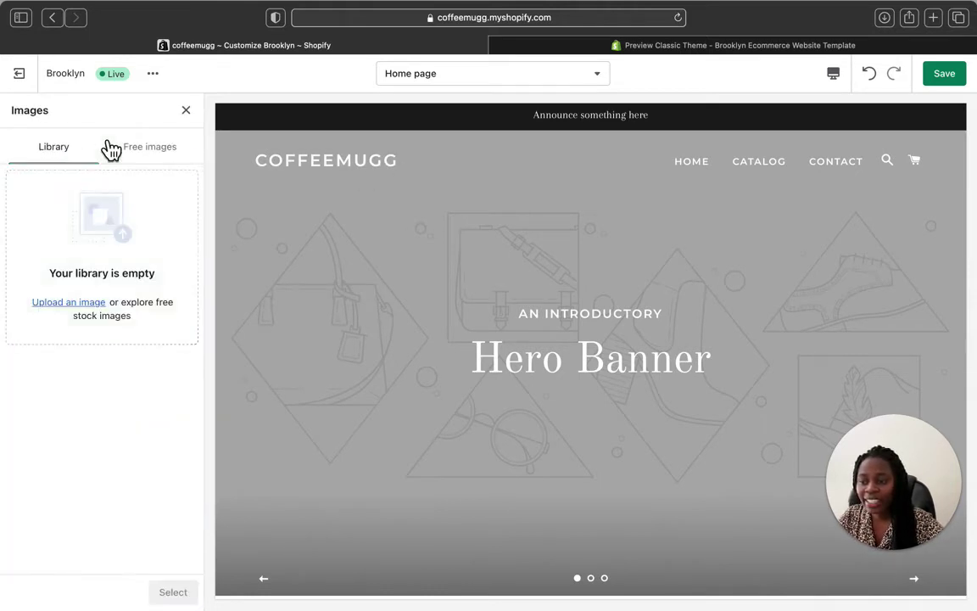
pyautogui.click(186, 111)
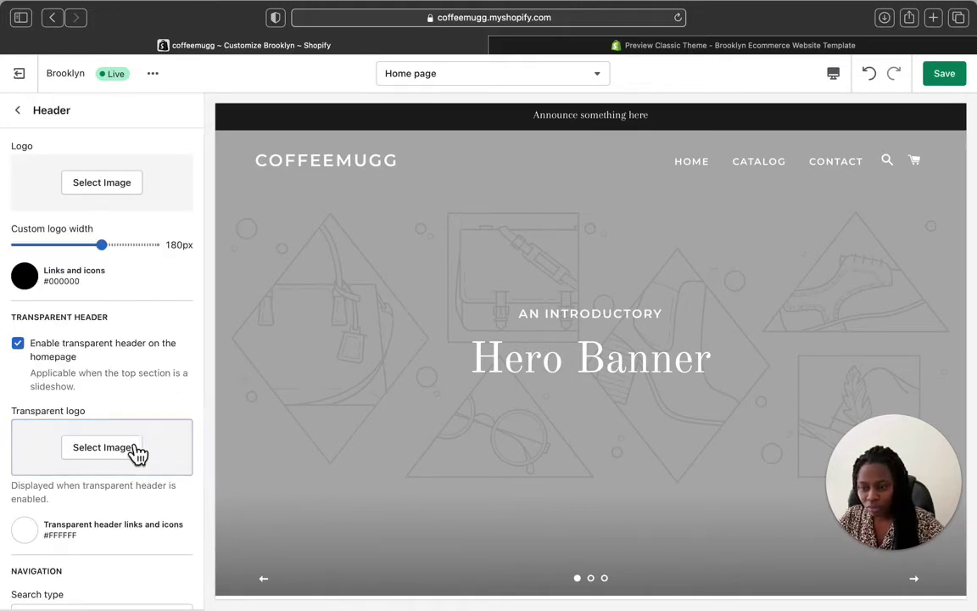
pyautogui.scroll(-3, 132, 462)
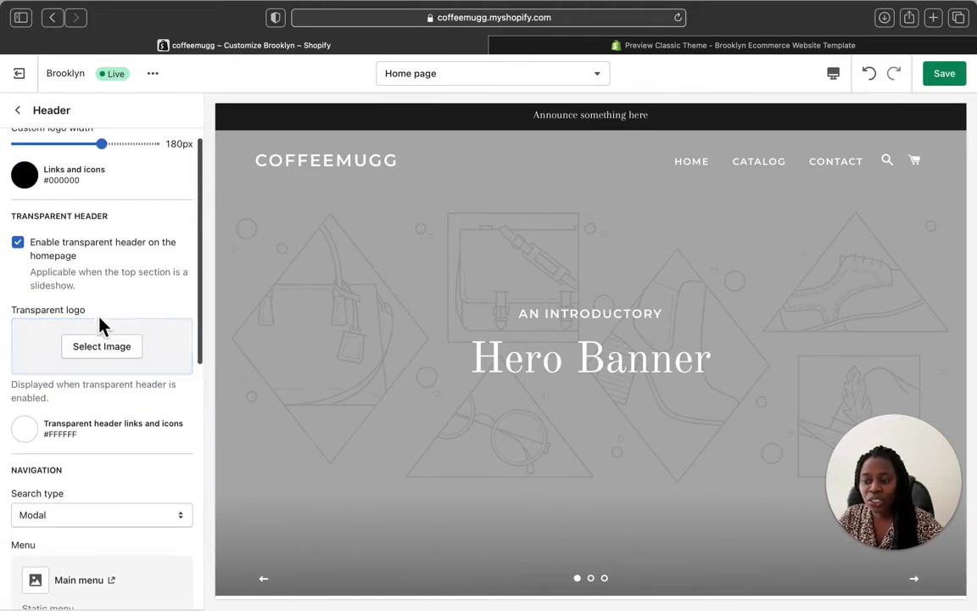
pyautogui.scroll(-10, 174, 425)
pyautogui.scroll(-2, 174, 425)
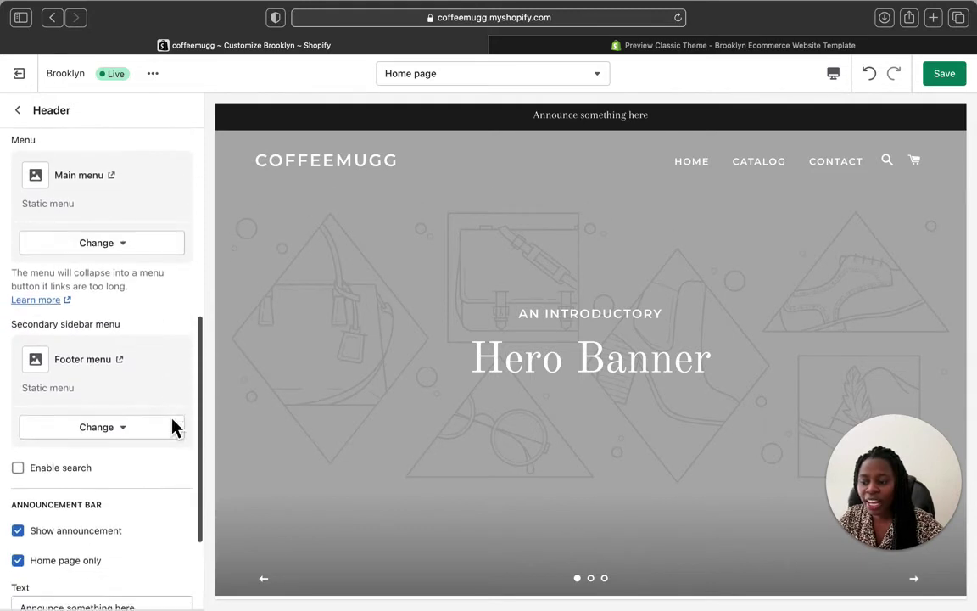
pyautogui.scroll(-4, 166, 309)
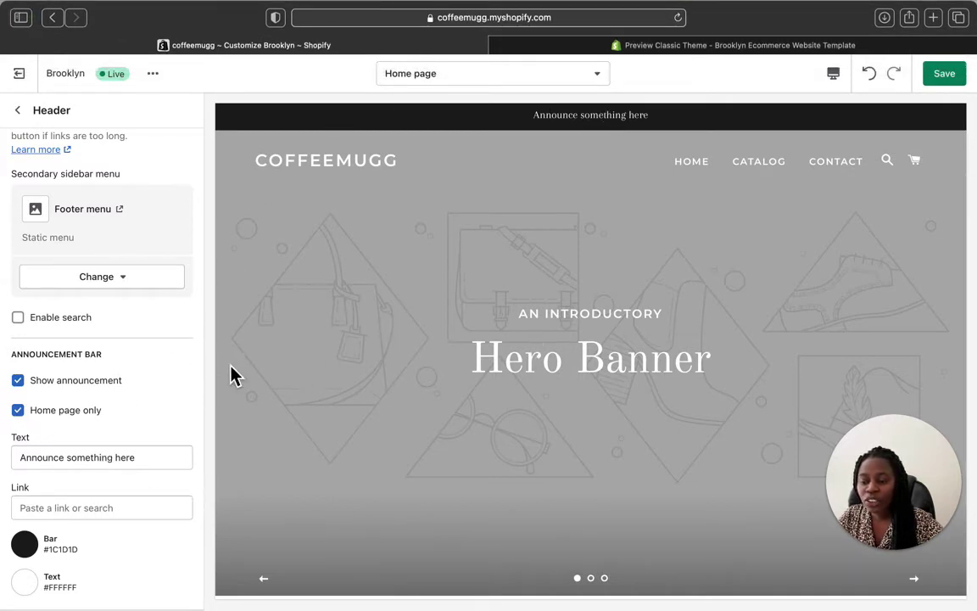
pyautogui.scroll(-10, 375, 336)
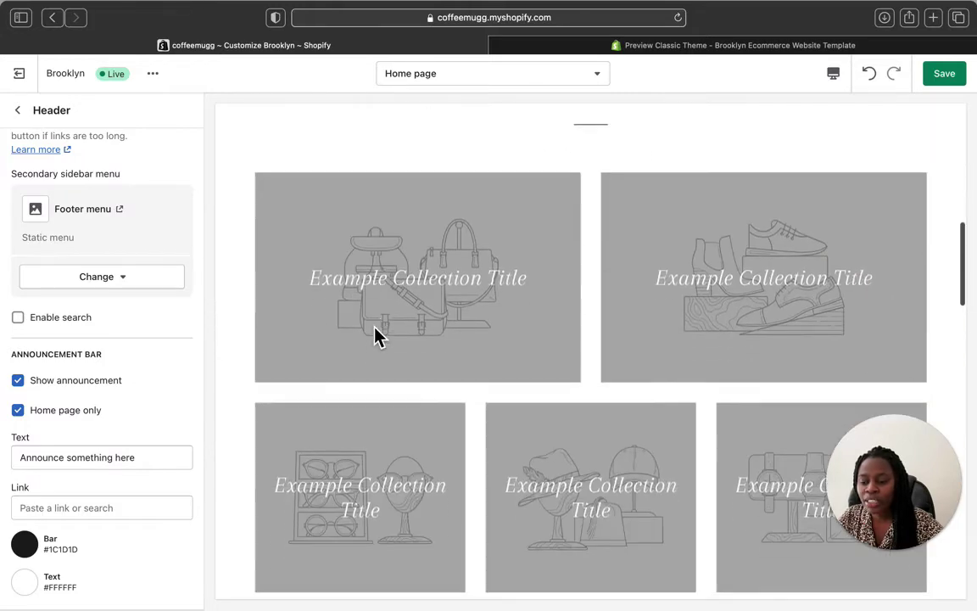
pyautogui.scroll(10, 323, 415)
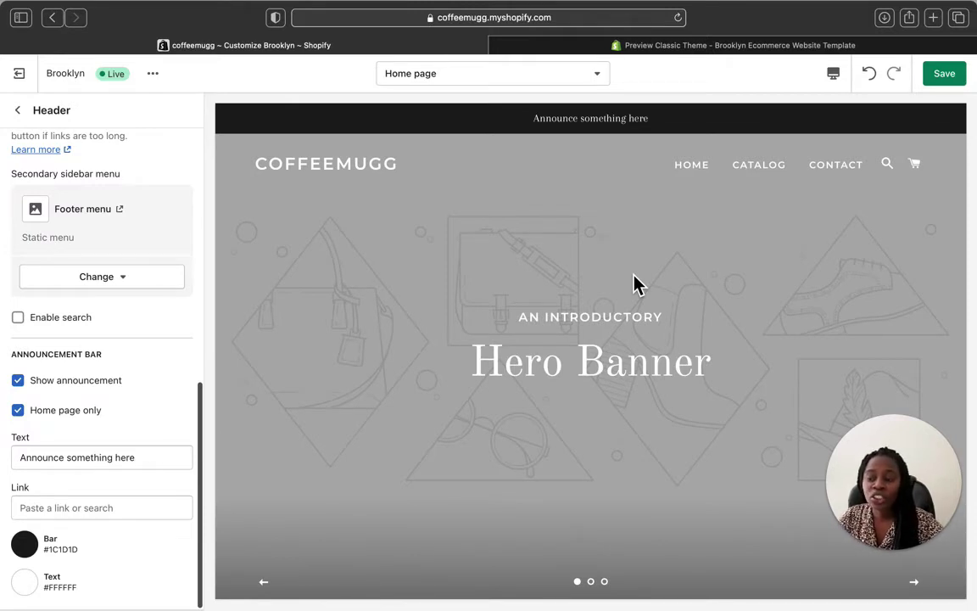
pyautogui.scroll(10, 114, 302)
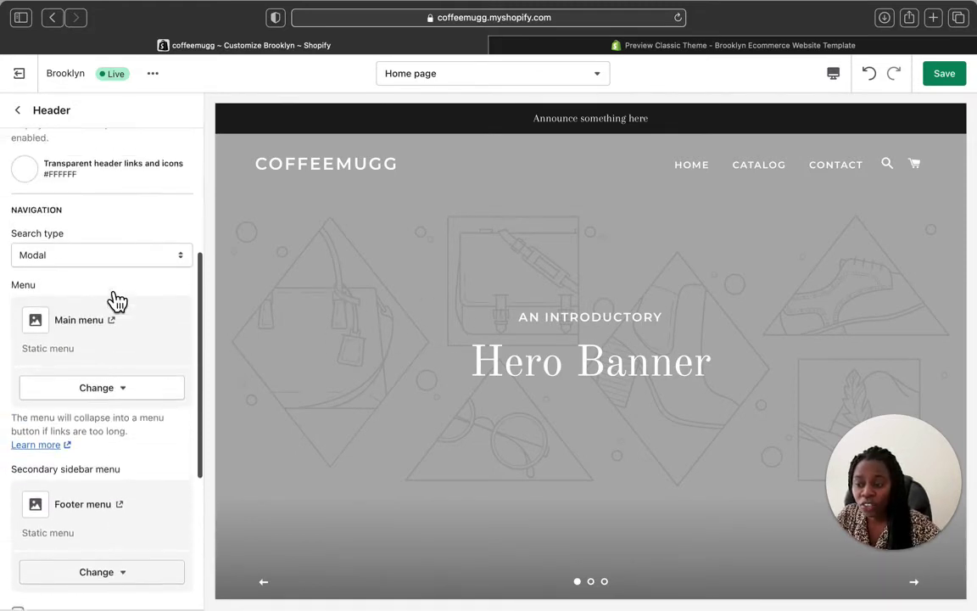
pyautogui.scroll(5, 106, 288)
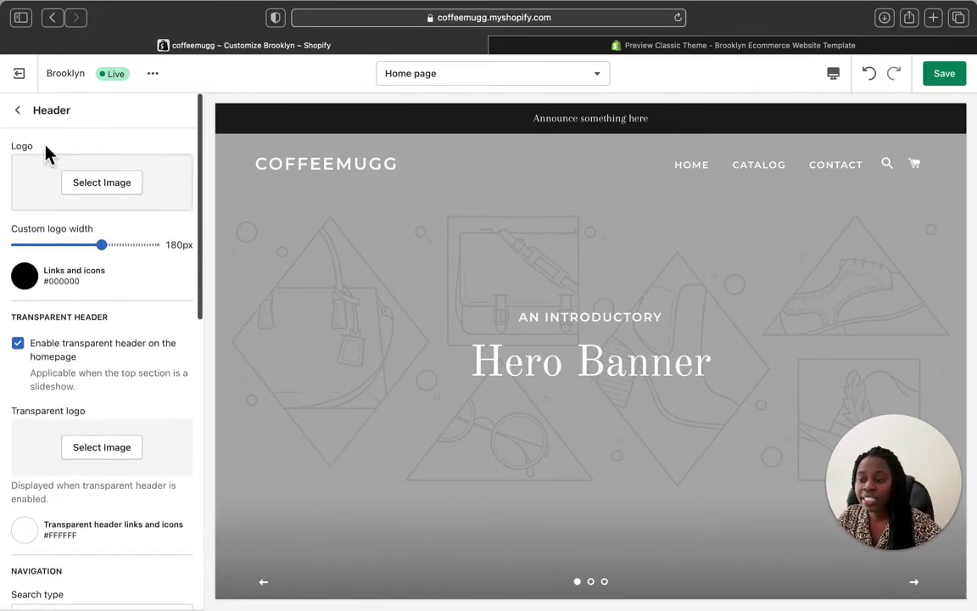
pyautogui.click(17, 109)
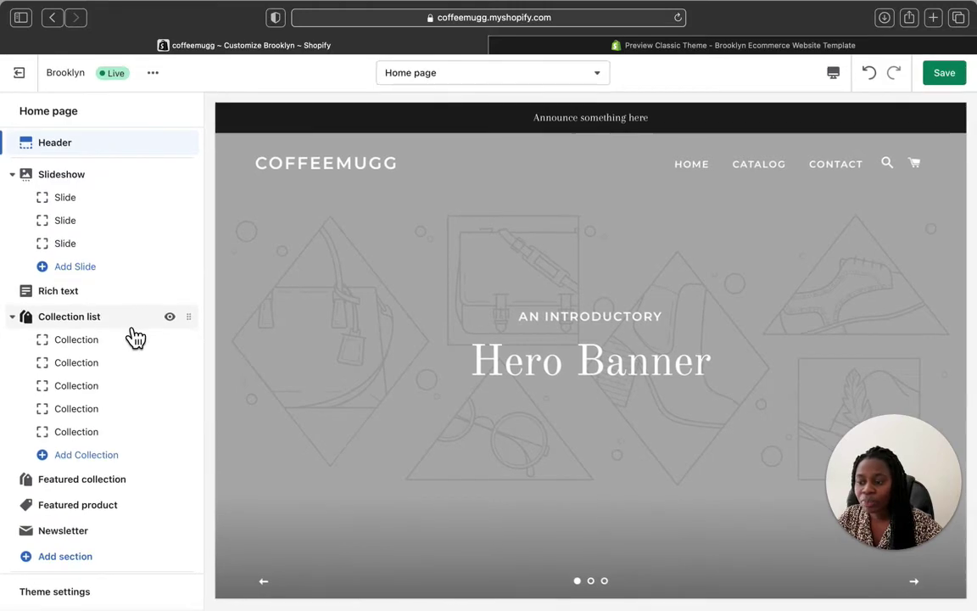
# Open the Rich text section's settings, then return to the home page section list
pyautogui.click(100, 295)
pyautogui.scroll(2, 424, 254)
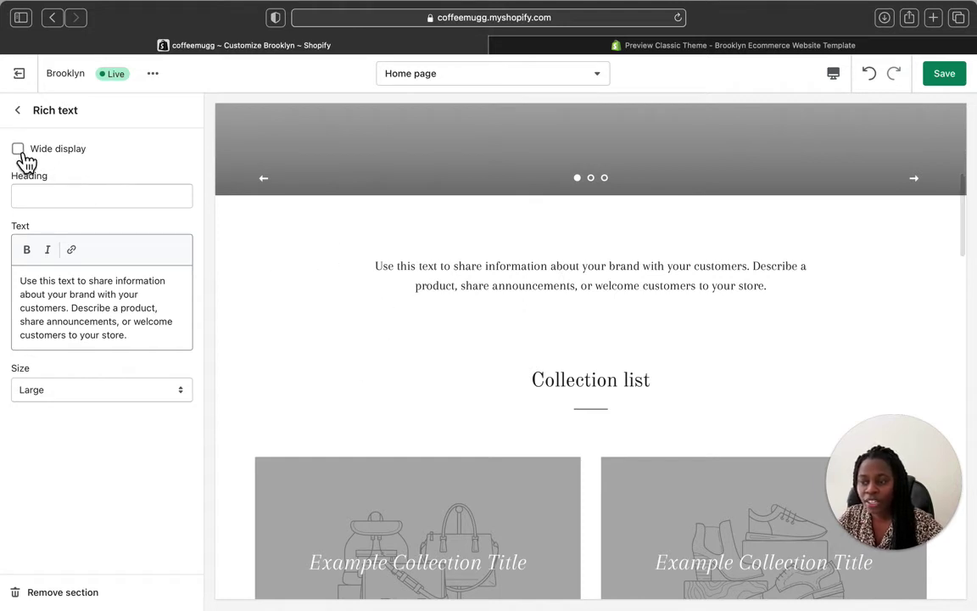
pyautogui.click(18, 113)
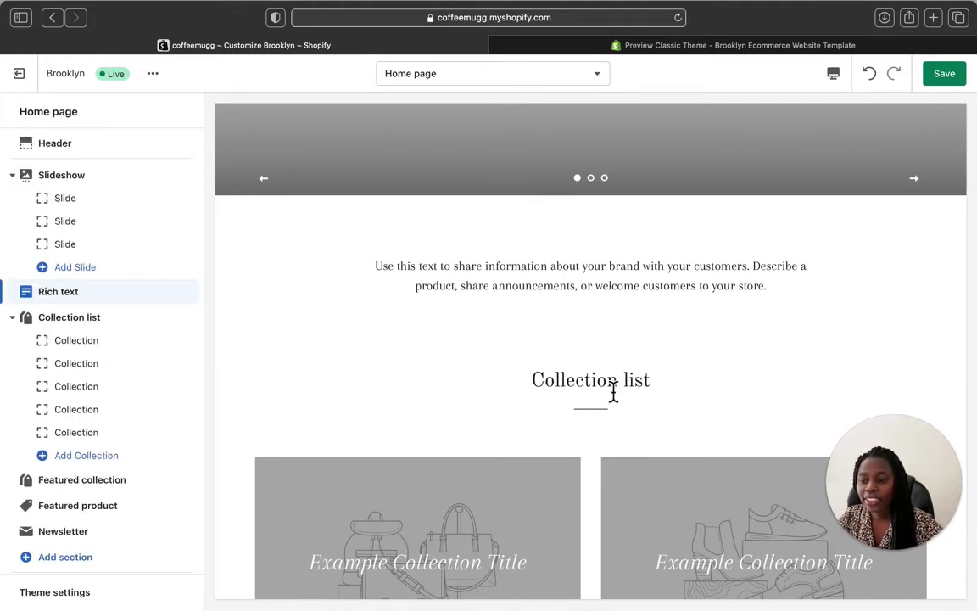
# Scroll the preview through the Collection list, then switch to the Brooklyn demo's mug page tab
pyautogui.scroll(-3, 617, 395)
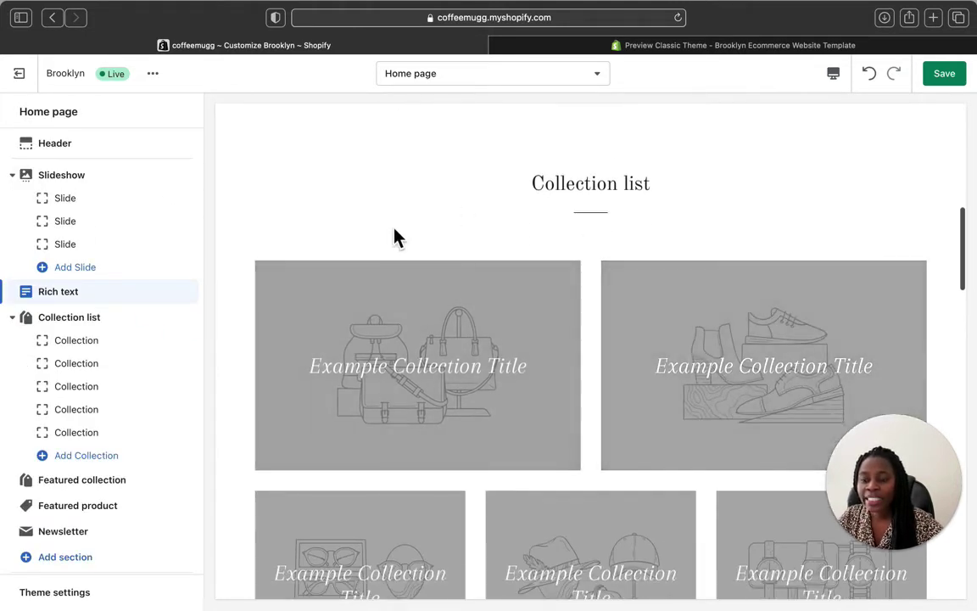
pyautogui.scroll(-3, 535, 321)
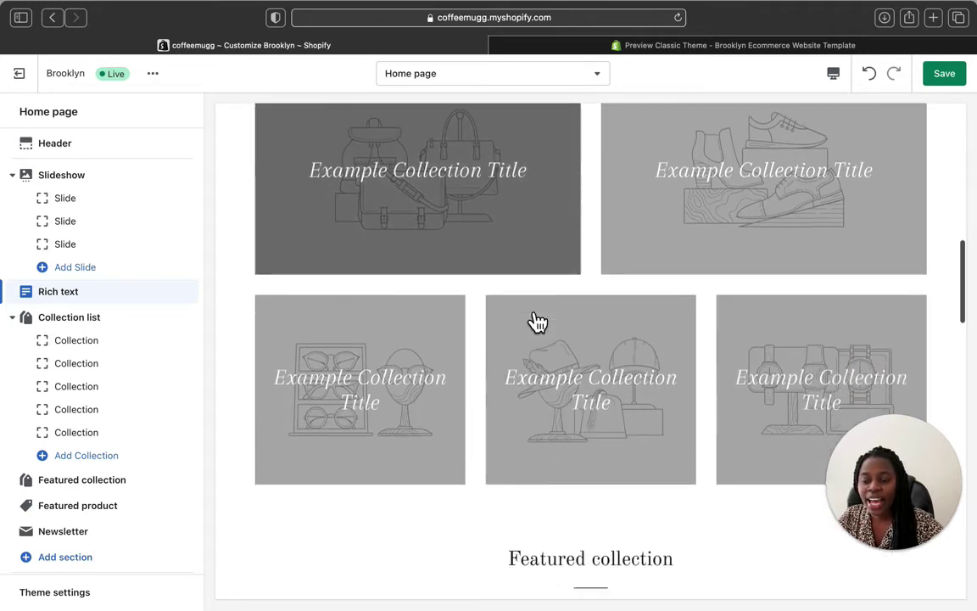
pyautogui.scroll(-2, 534, 322)
pyautogui.scroll(3, 534, 322)
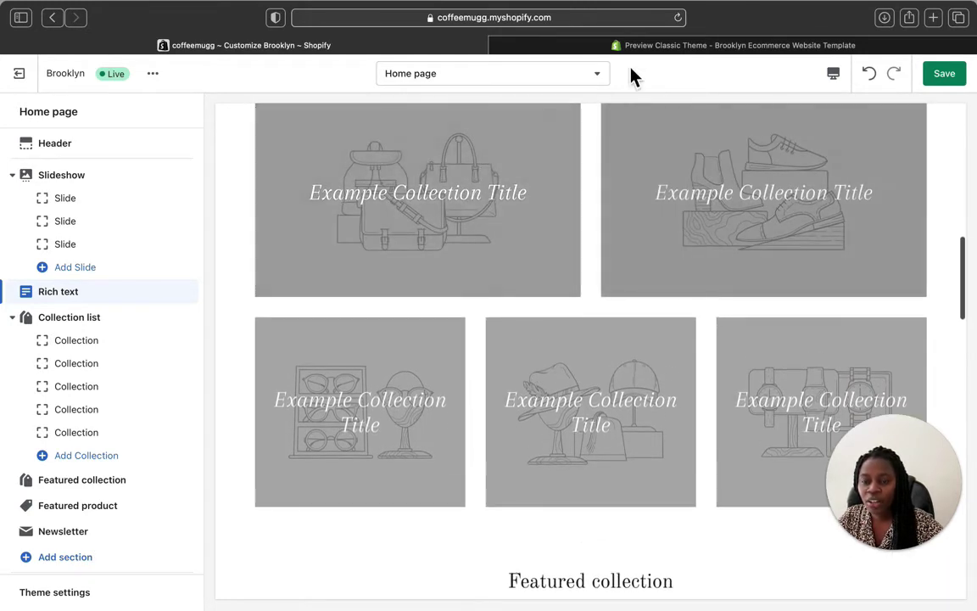
pyautogui.click(638, 46)
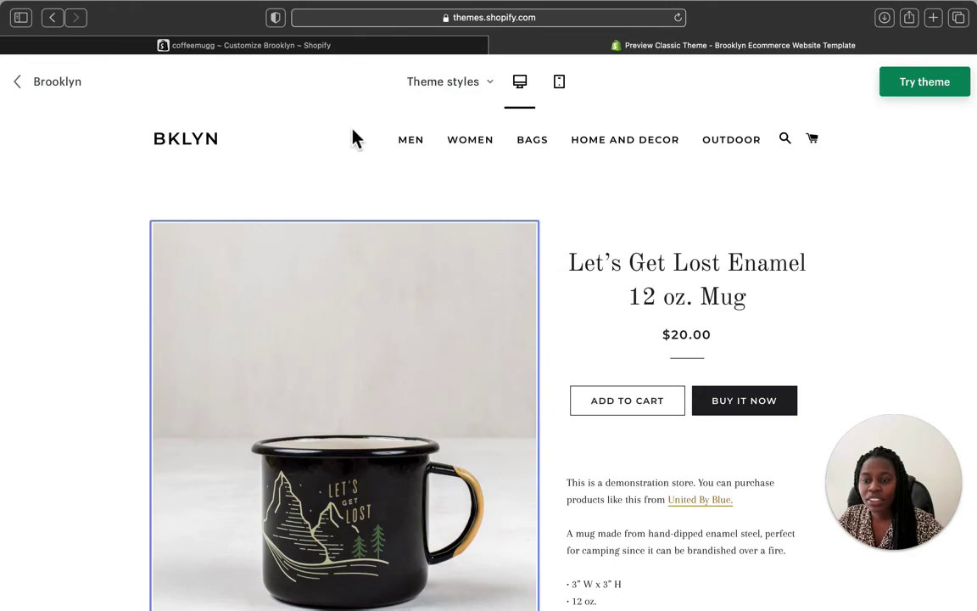
# Scroll the Brooklyn demo home page, then scroll the coffeemugg home page preview alongside it
pyautogui.click(201, 145)
pyautogui.scroll(-10, 392, 332)
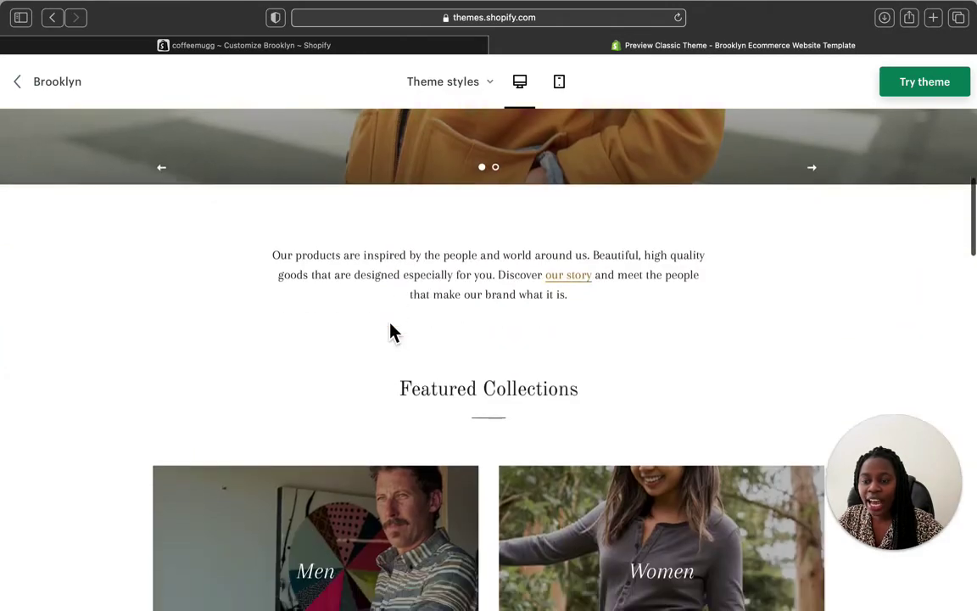
pyautogui.scroll(2, 558, 378)
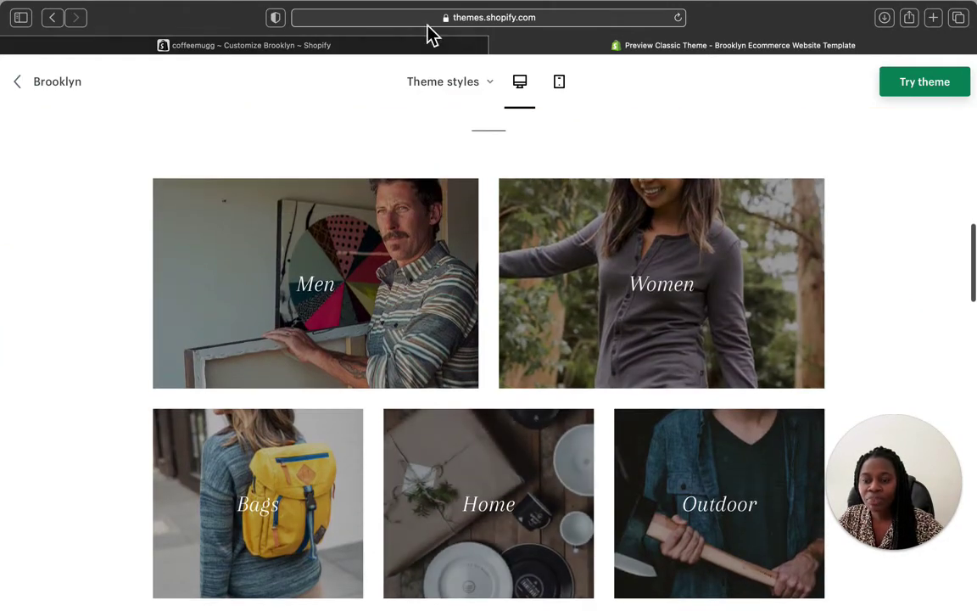
pyautogui.click(371, 47)
pyautogui.scroll(-2, 143, 452)
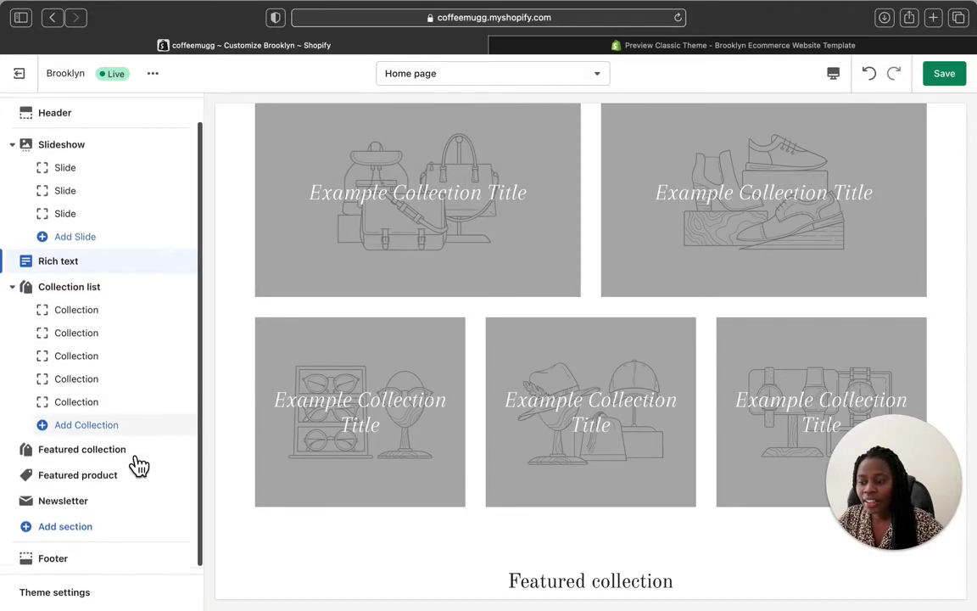
pyautogui.scroll(-3, 535, 460)
pyautogui.scroll(-5, 535, 461)
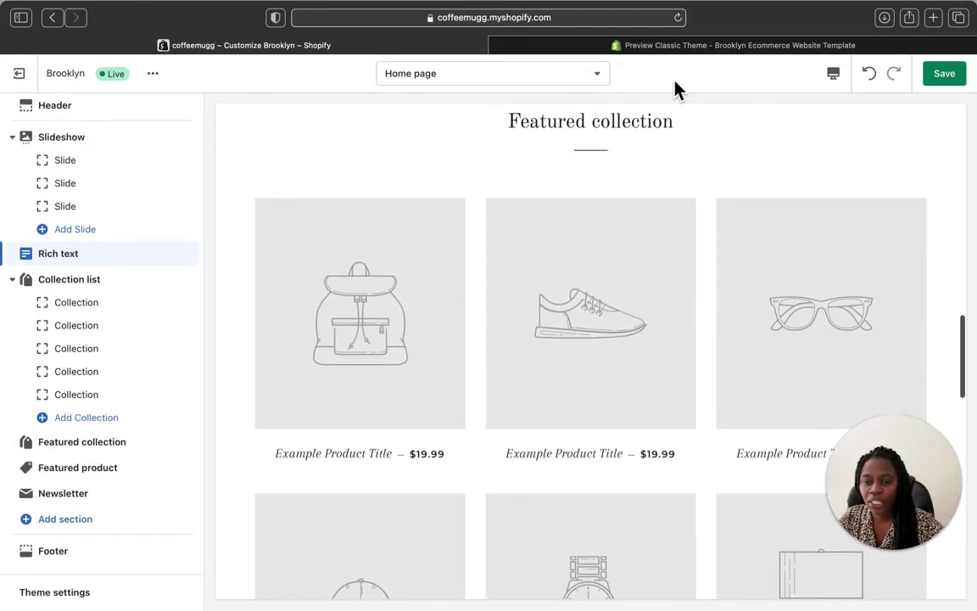
# Compare the Brooklyn demo's featured mug product section against the coffeemugg home page
pyautogui.click(668, 45)
pyautogui.scroll(-5, 522, 384)
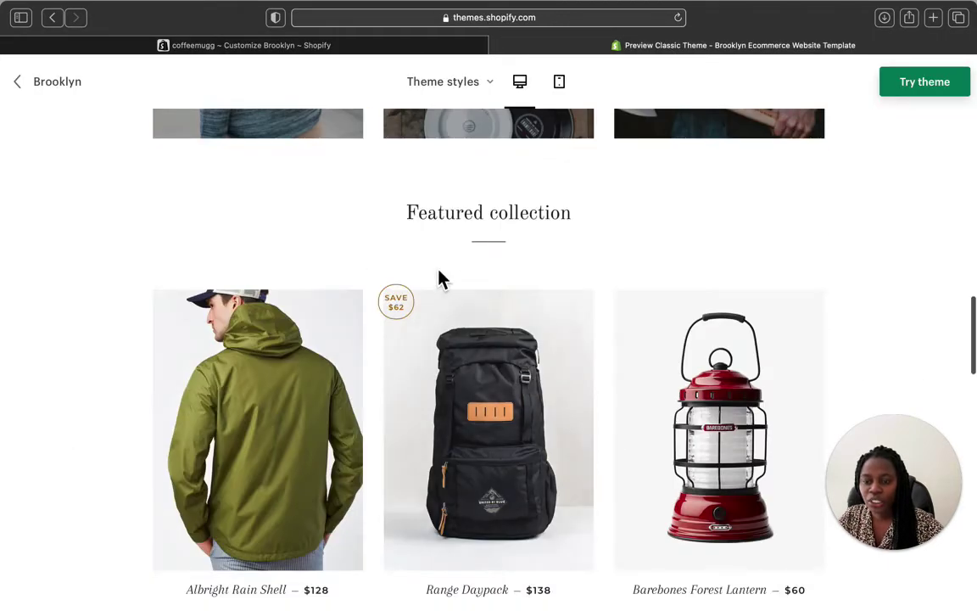
pyautogui.scroll(-10, 643, 469)
pyautogui.scroll(3, 644, 469)
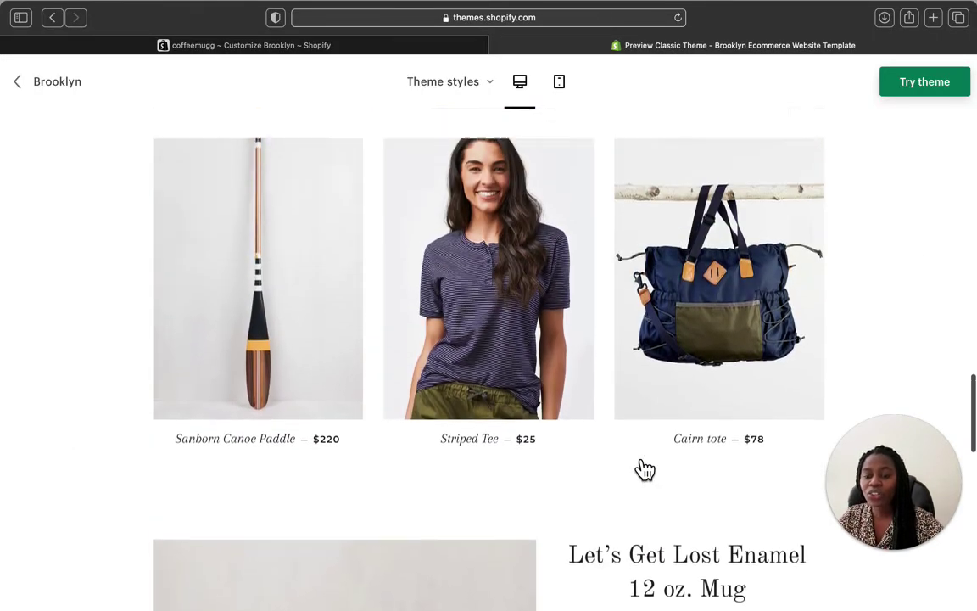
pyautogui.scroll(2, 645, 469)
pyautogui.click(425, 46)
pyautogui.scroll(-5, 407, 370)
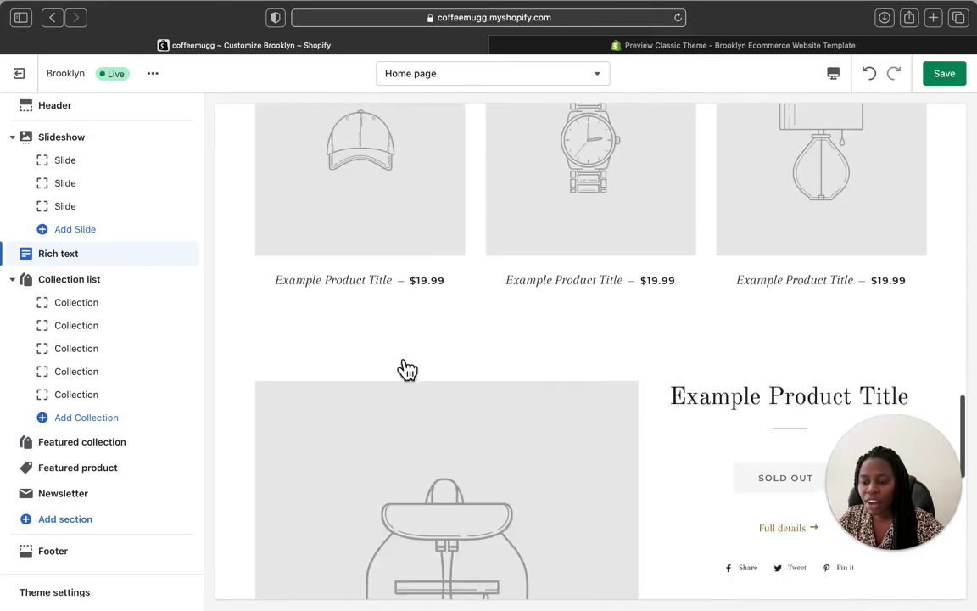
pyautogui.scroll(-3, 404, 367)
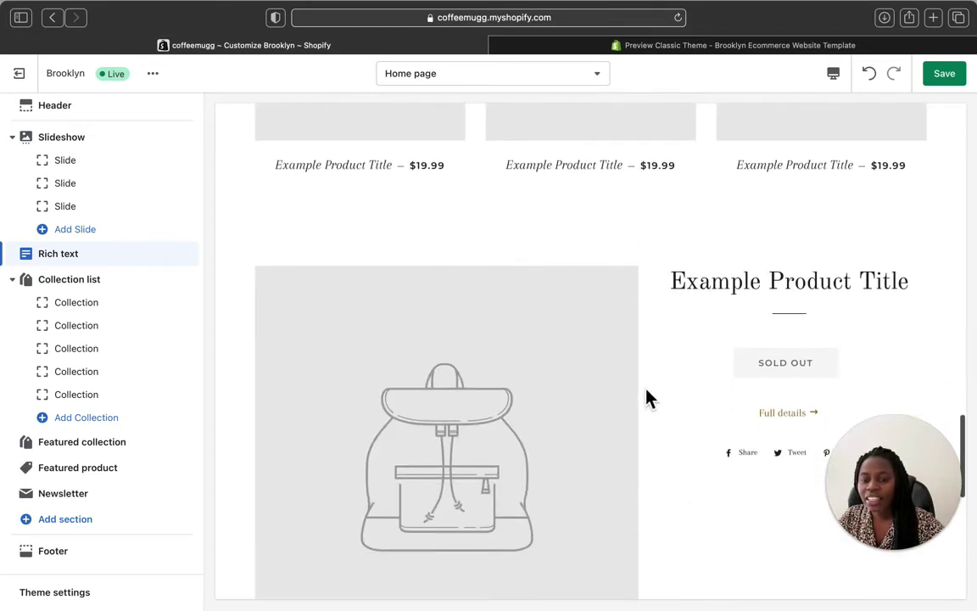
pyautogui.scroll(-3, 592, 436)
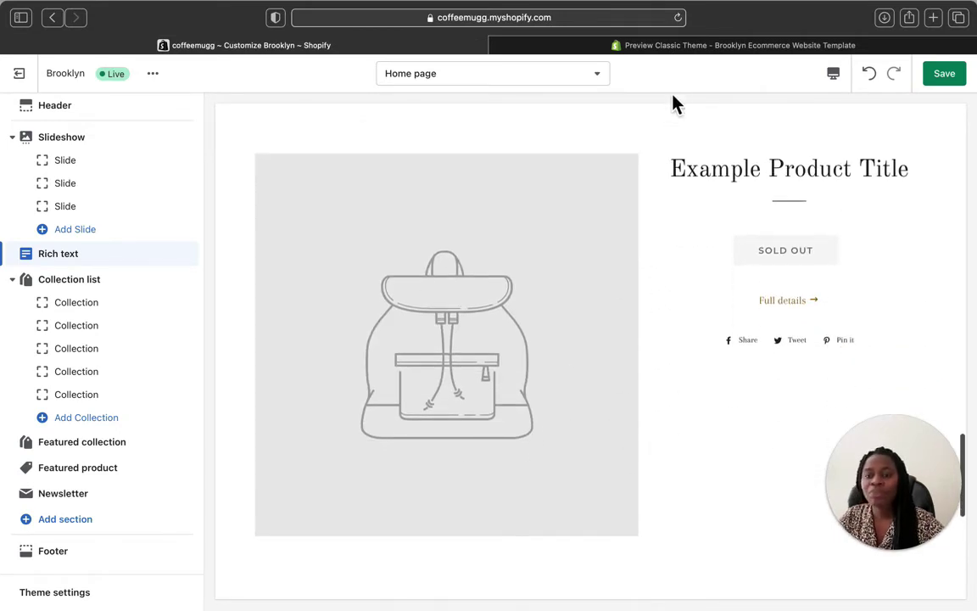
# Compare the newsletter sections of both stores, finishing in the coffeemugg theme editor
pyautogui.click(670, 46)
pyautogui.scroll(-5, 562, 441)
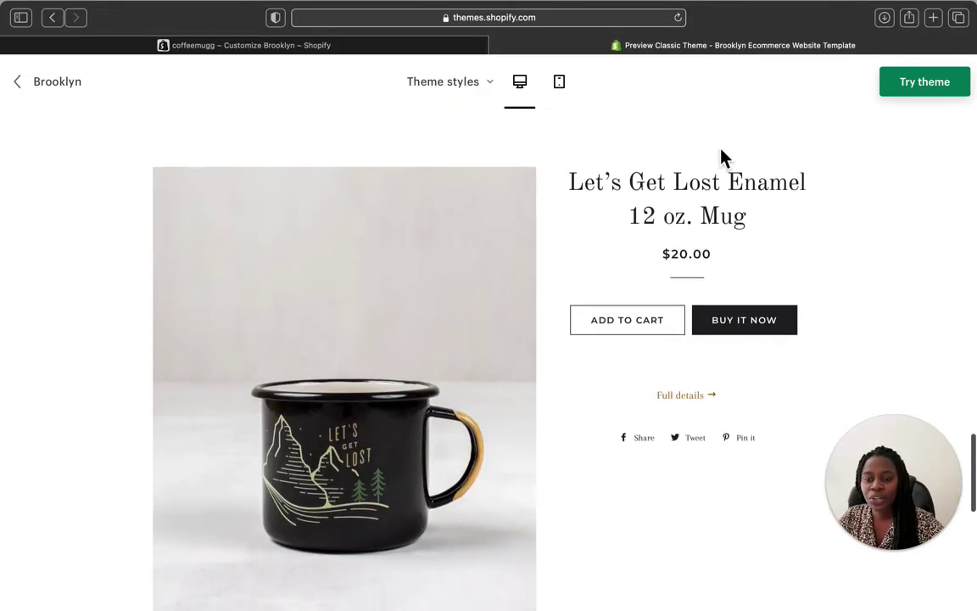
pyautogui.scroll(-1, 637, 388)
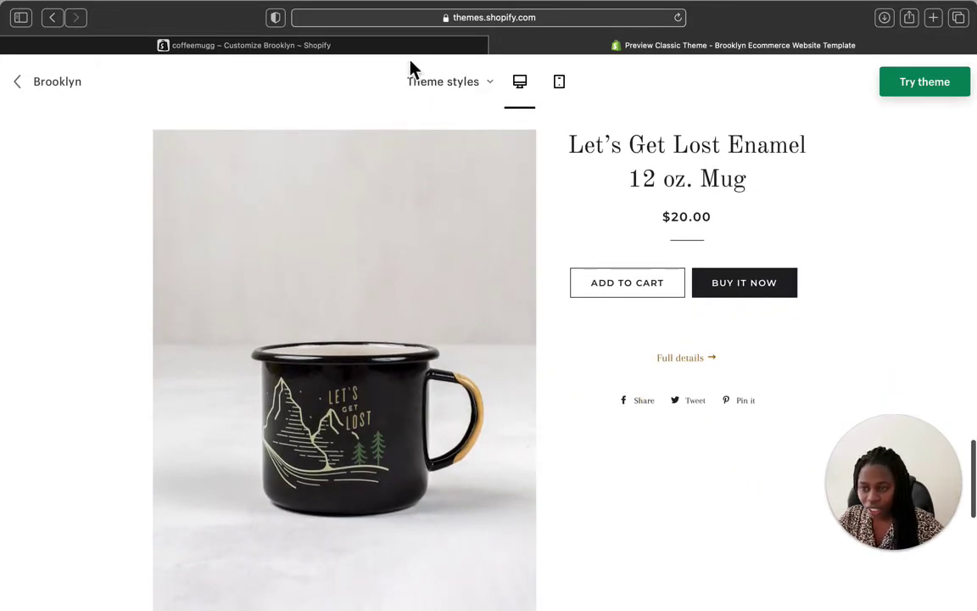
pyautogui.click(367, 45)
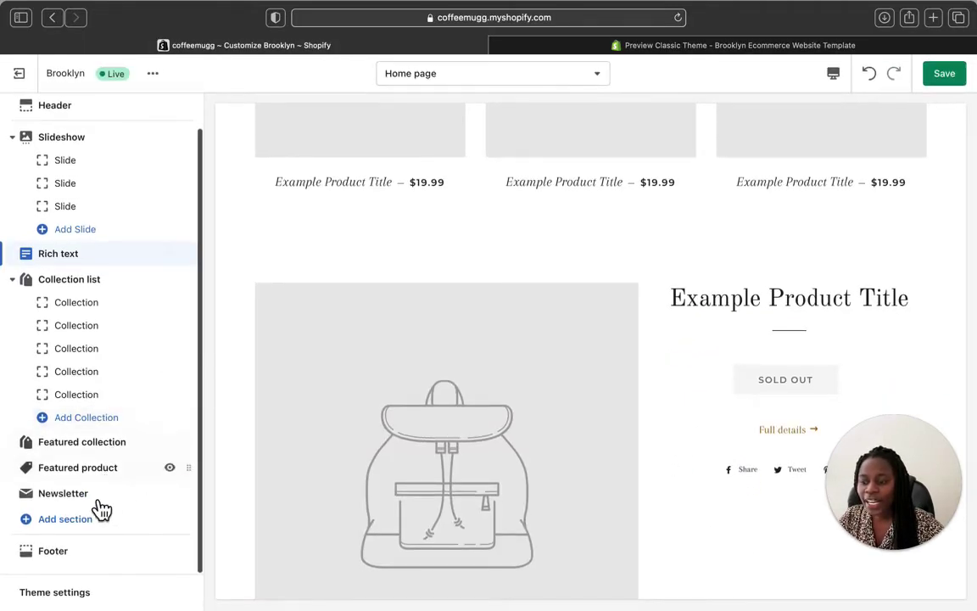
pyautogui.scroll(-6, 421, 458)
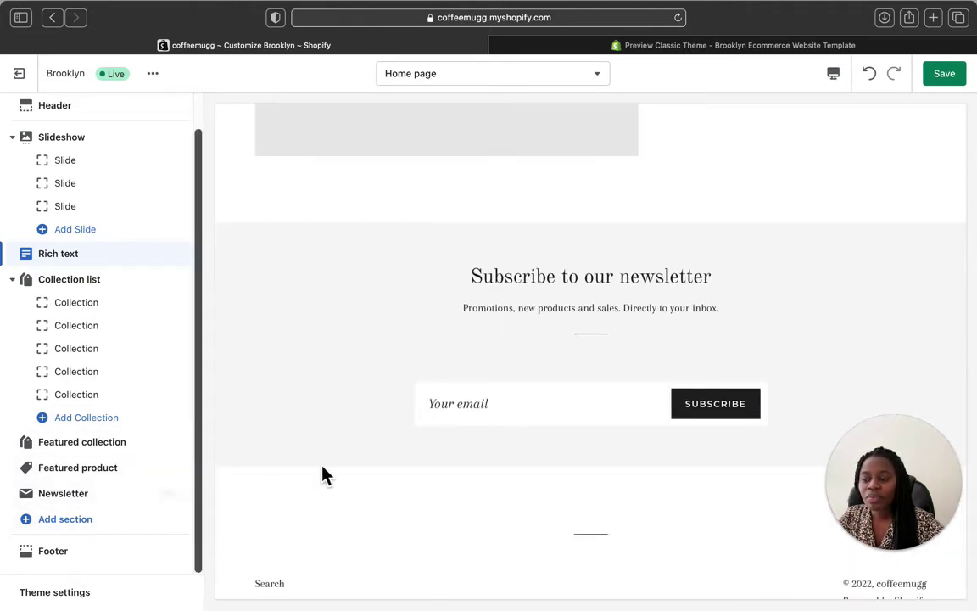
pyautogui.click(577, 46)
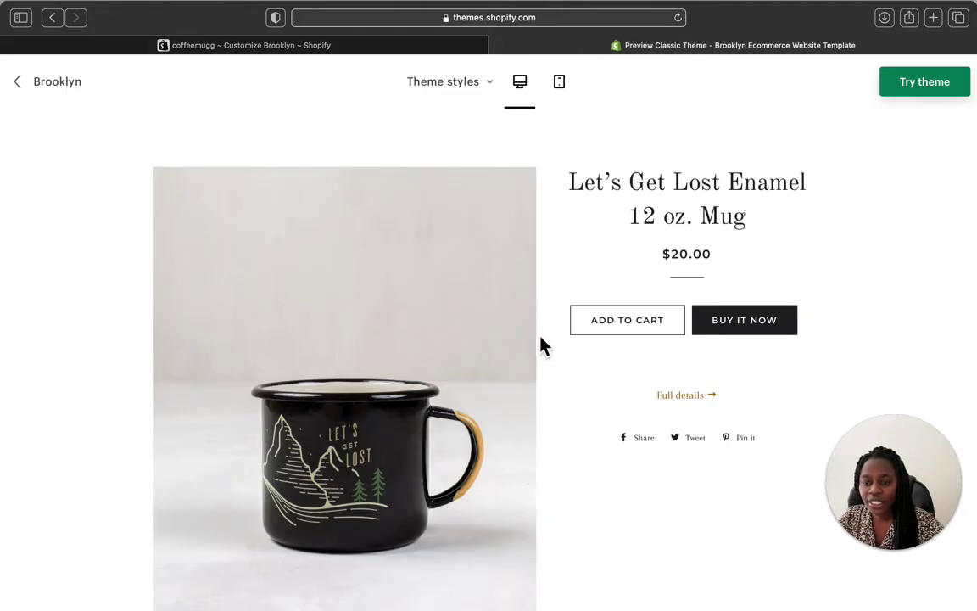
pyautogui.scroll(-15, 541, 340)
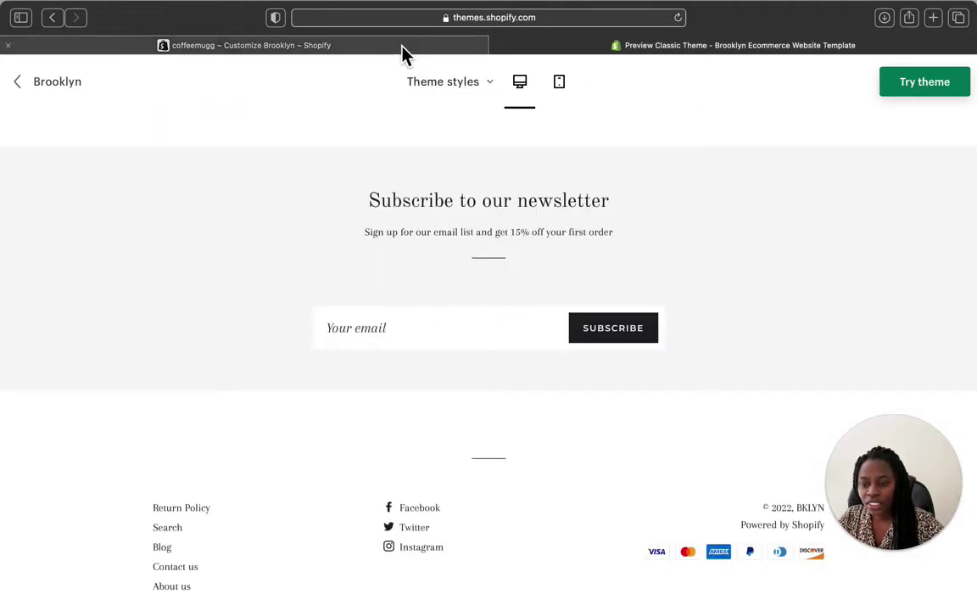
pyautogui.click(363, 44)
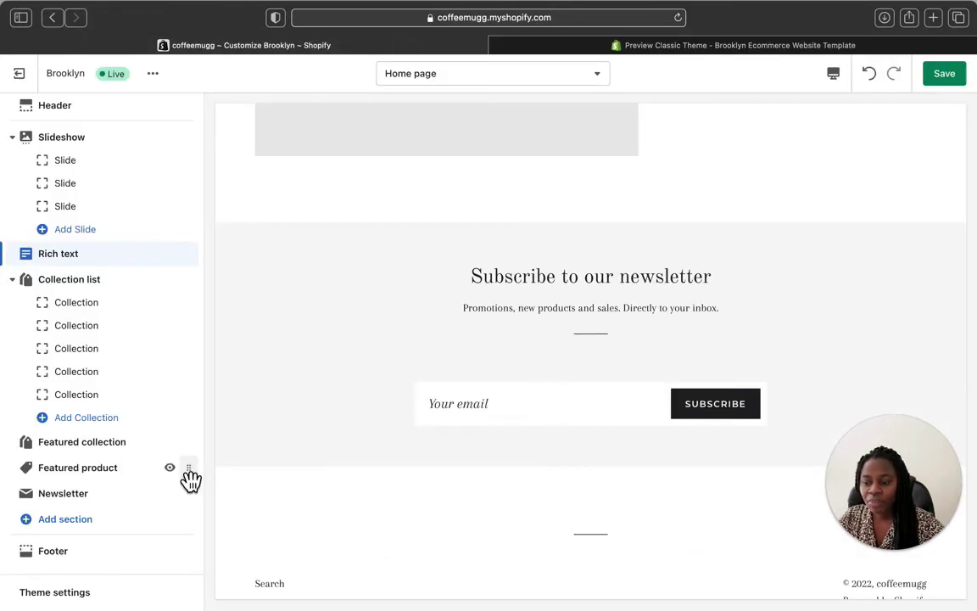
# Turn on Show payment icons in the coffeemugg Footer section settings
pyautogui.click(73, 551)
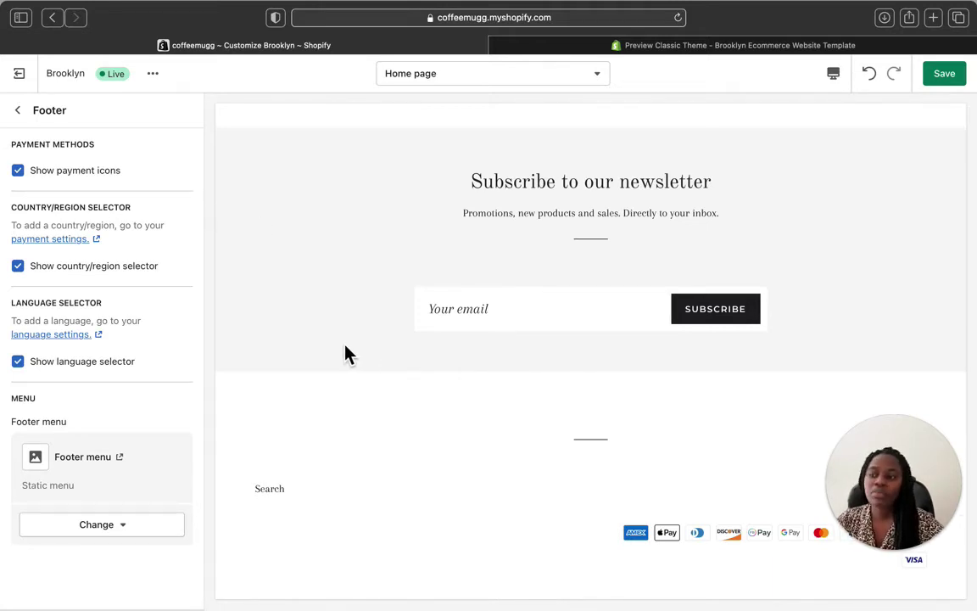
pyautogui.click(24, 178)
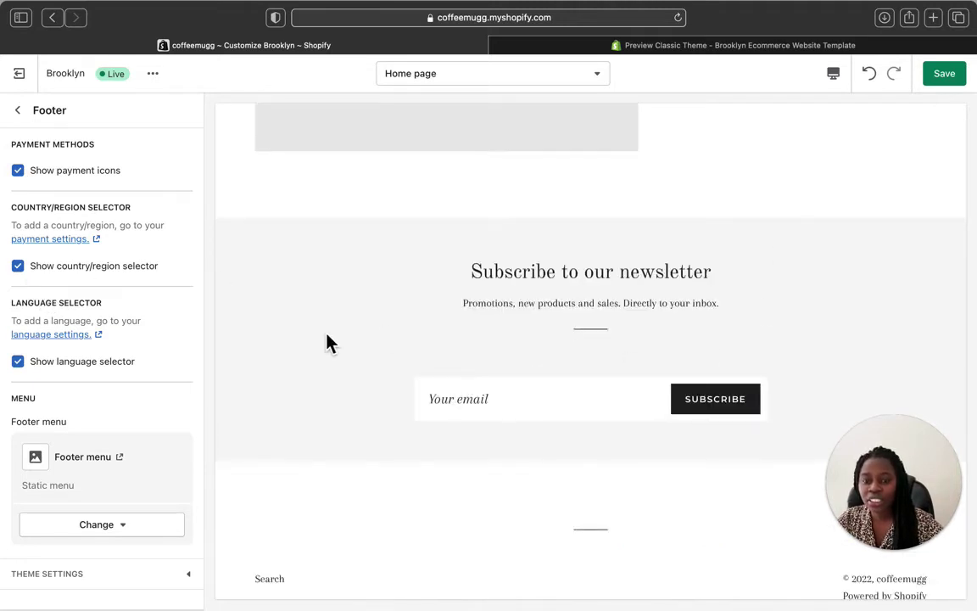
pyautogui.scroll(-2, 390, 417)
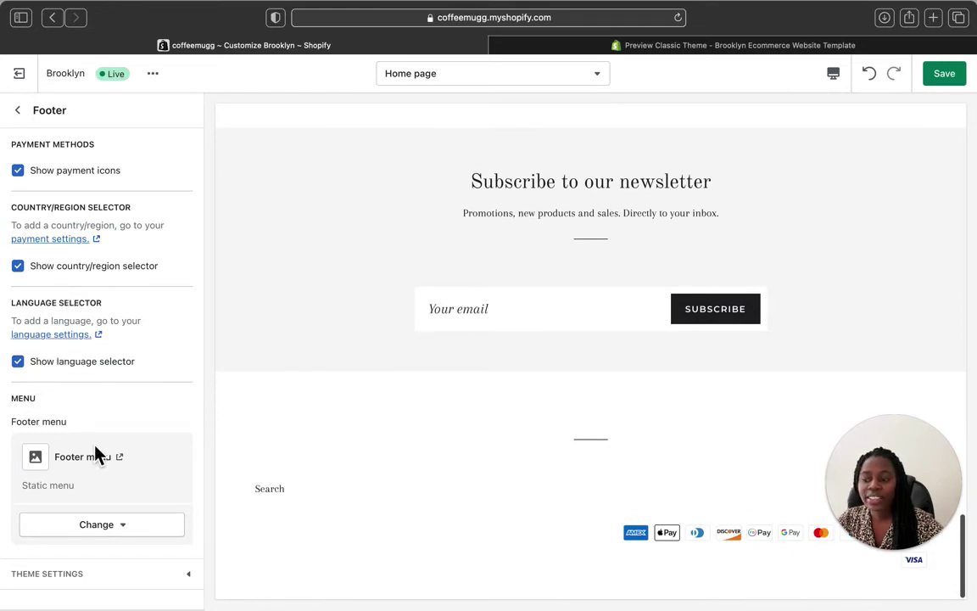
# Check the footer menu options, glance at the Brooklyn demo, and return to the section list
pyautogui.click(126, 533)
pyautogui.click(178, 413)
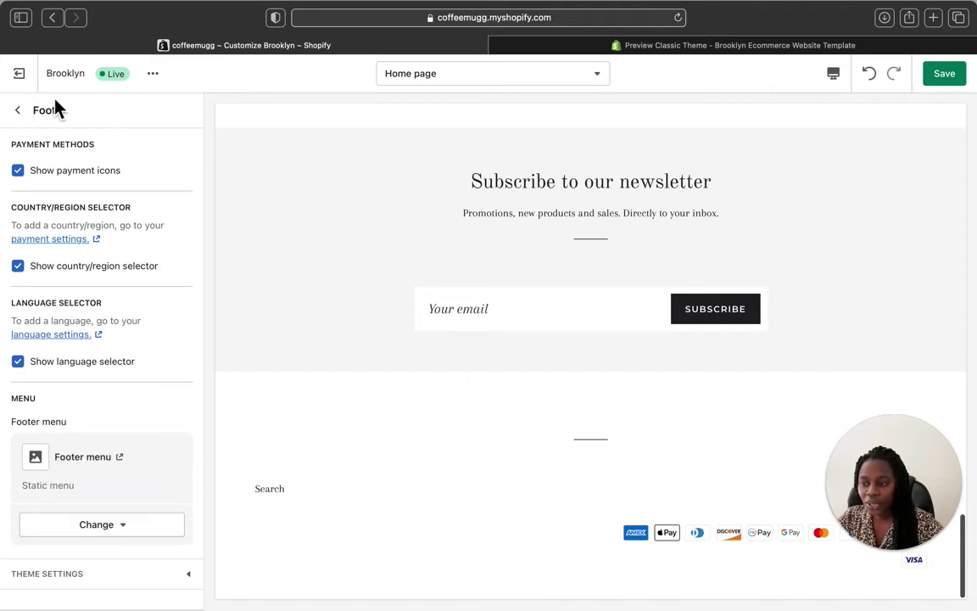
pyautogui.click(519, 46)
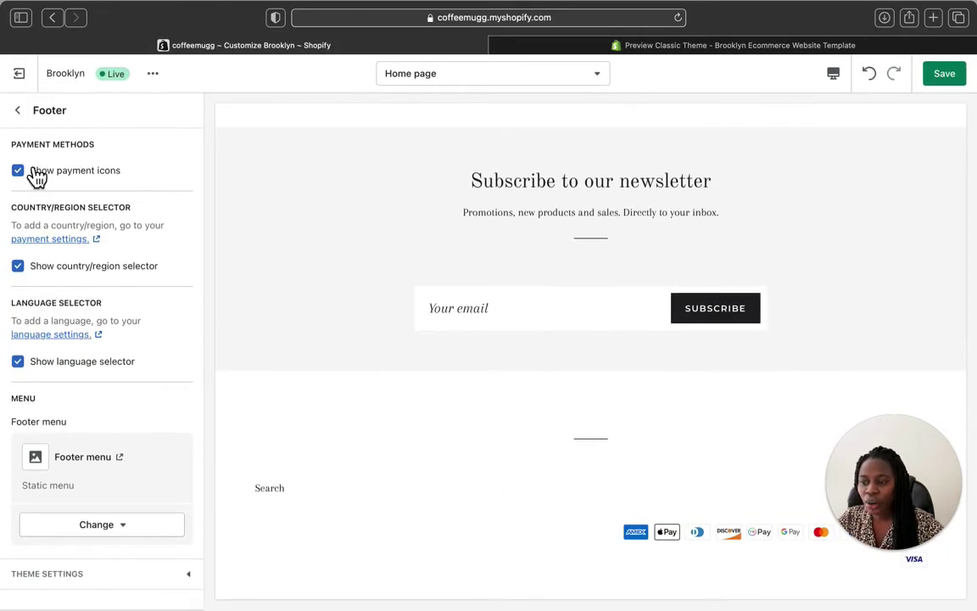
pyautogui.click(19, 111)
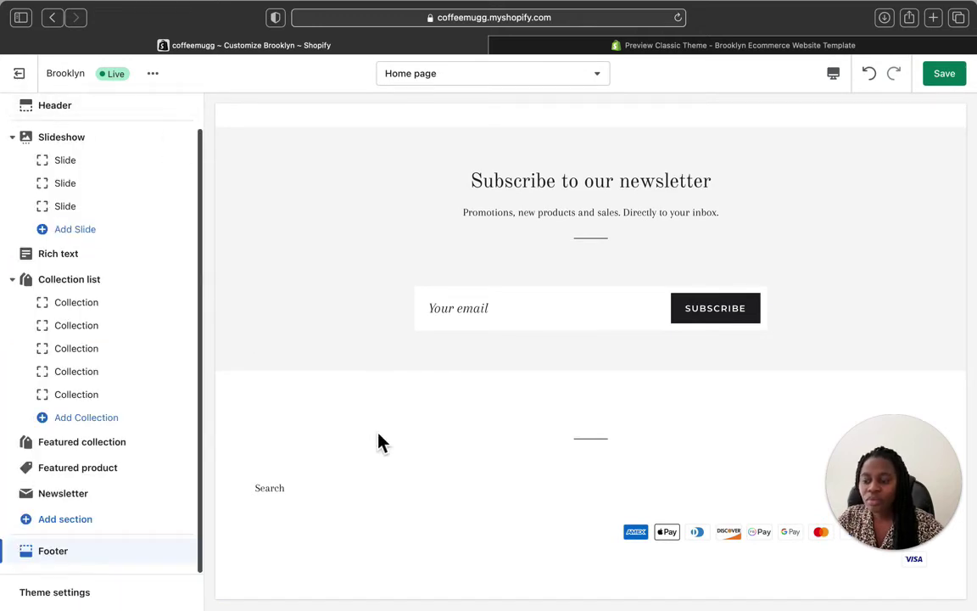
pyautogui.moveTo(174, 505)
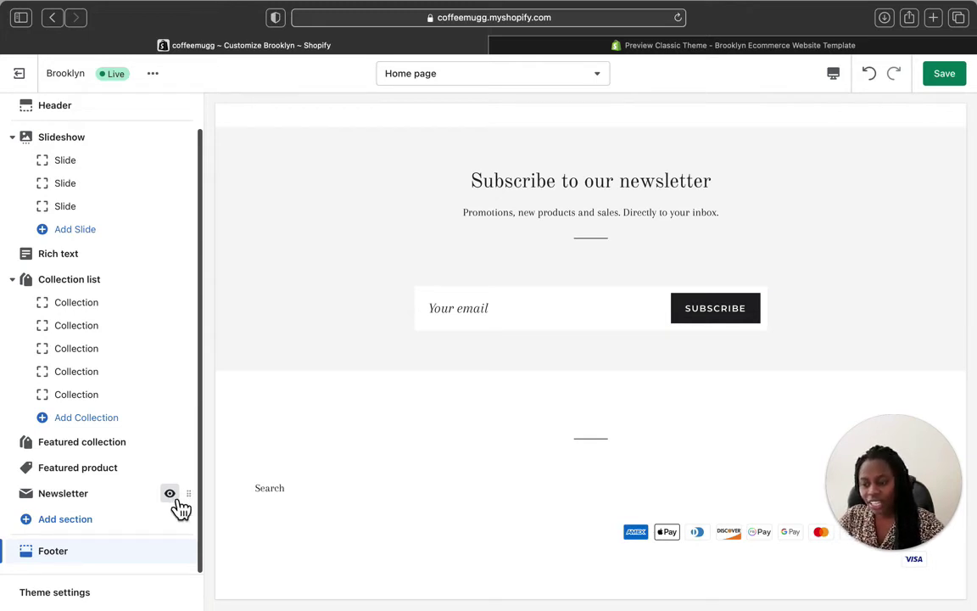
pyautogui.scroll(1, 197, 329)
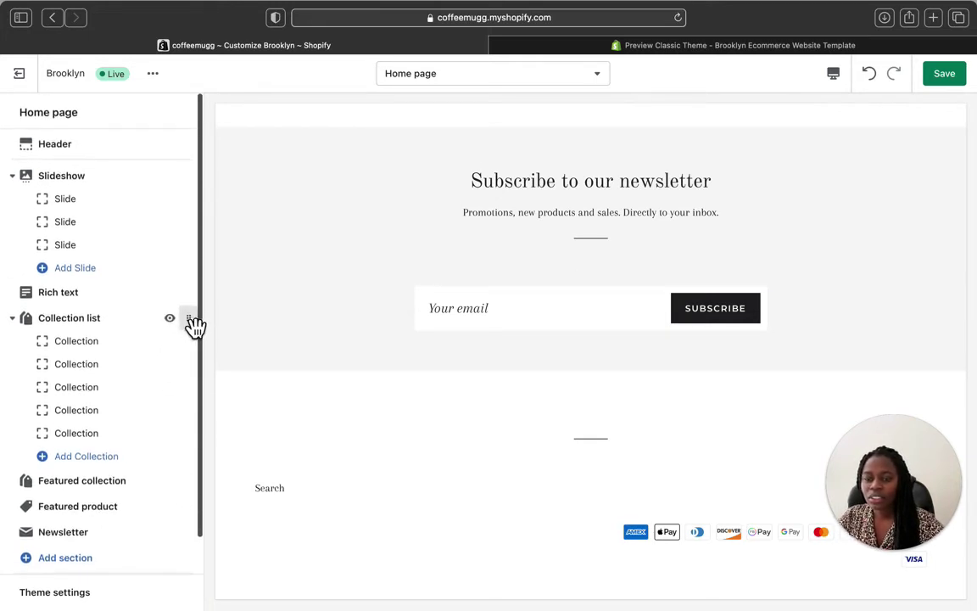
pyautogui.scroll(10, 558, 572)
pyautogui.scroll(10, 548, 559)
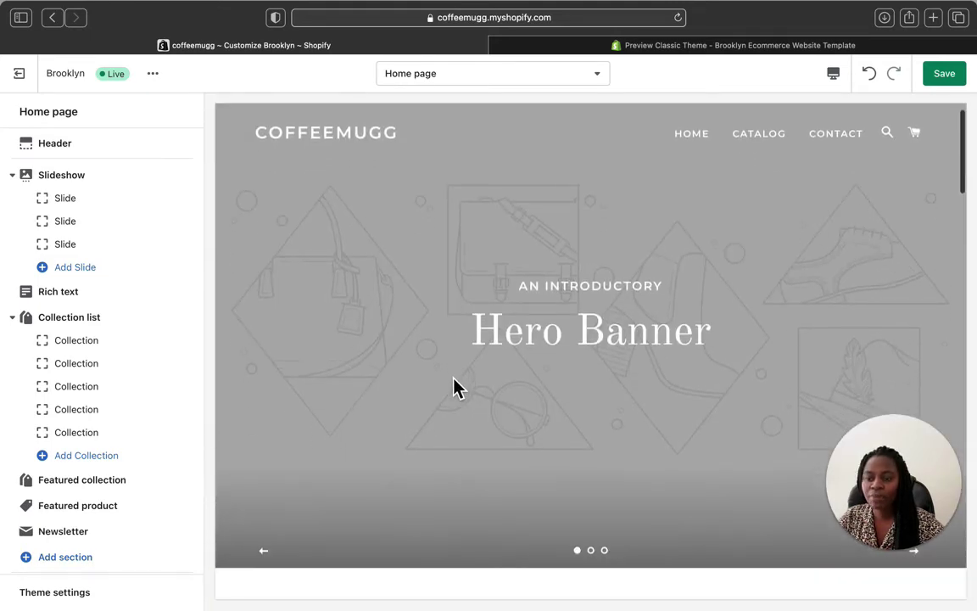
pyautogui.scroll(1, 462, 356)
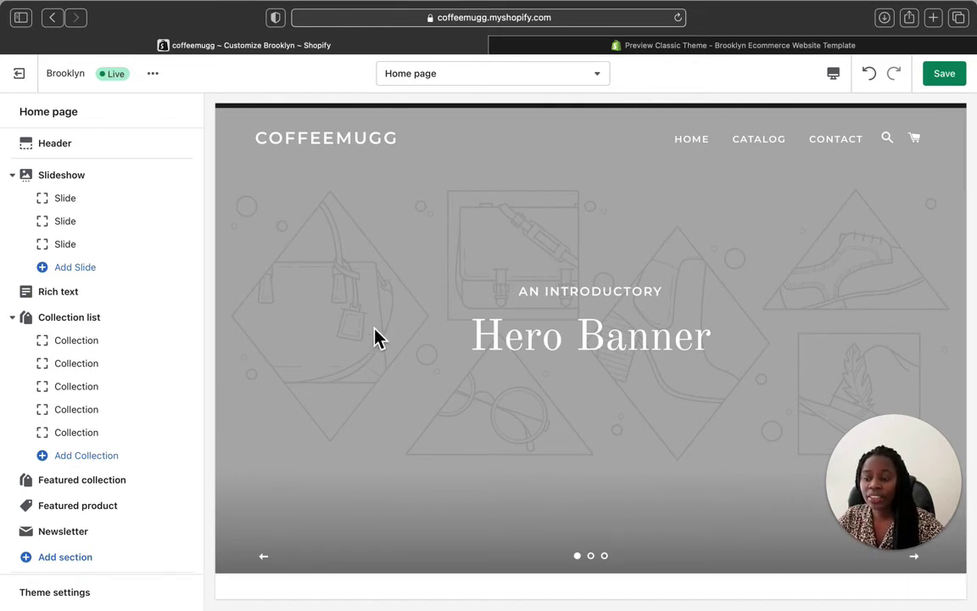
pyautogui.scroll(1, 375, 338)
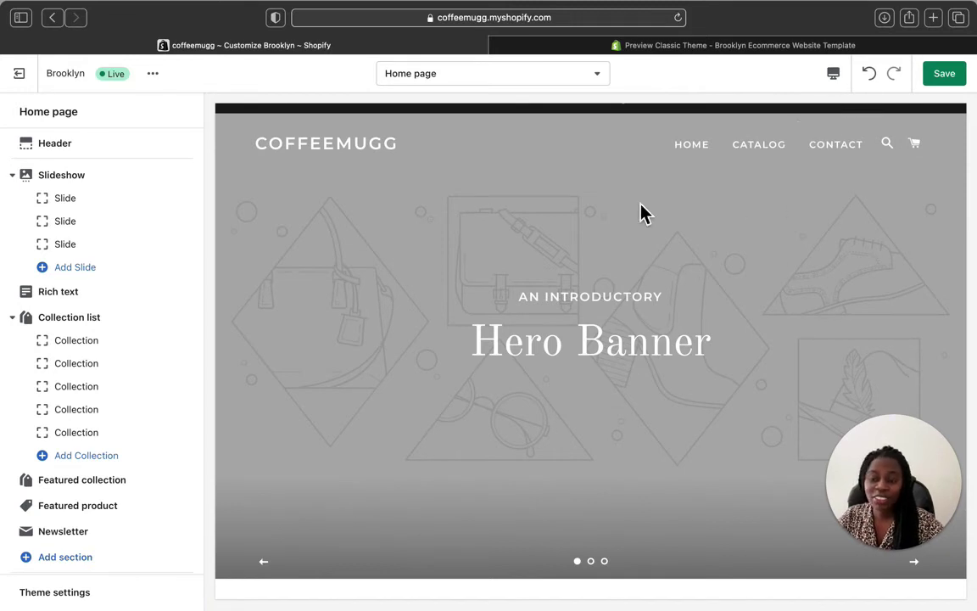
# Preview the coffeemugg Contact page, then return to the home page preview
pyautogui.click(612, 83)
pyautogui.click(844, 172)
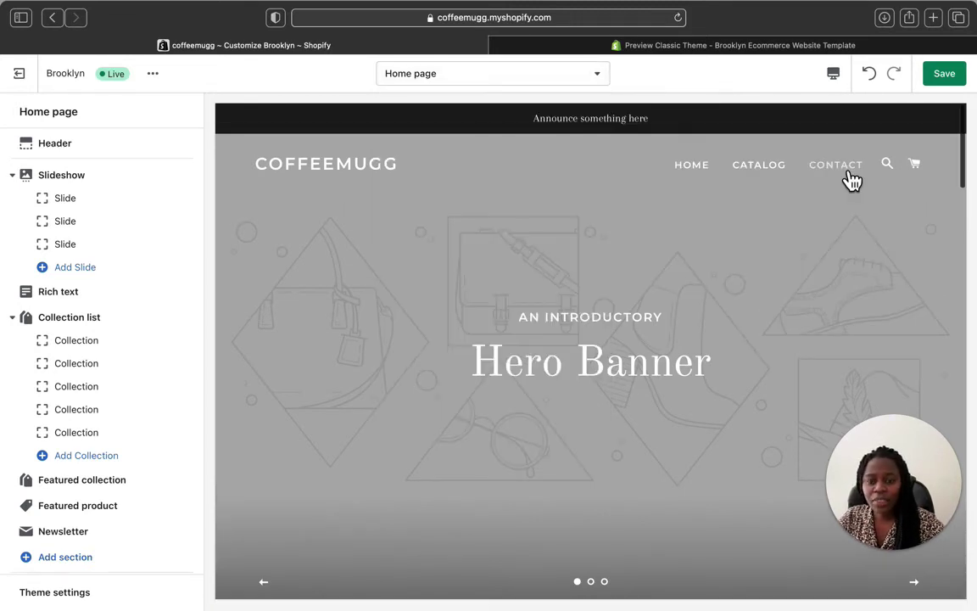
pyautogui.scroll(-3, 575, 392)
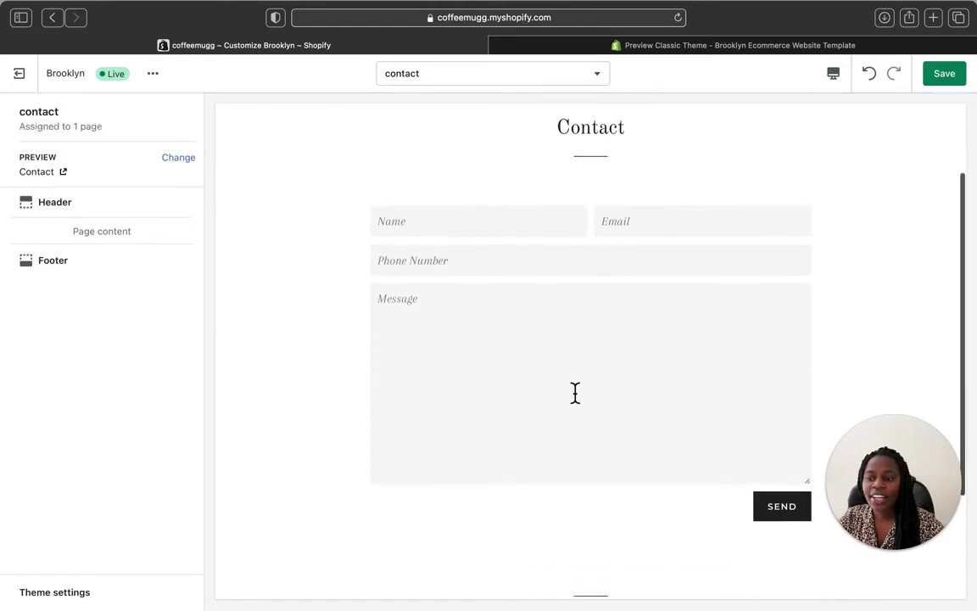
pyautogui.scroll(3, 575, 392)
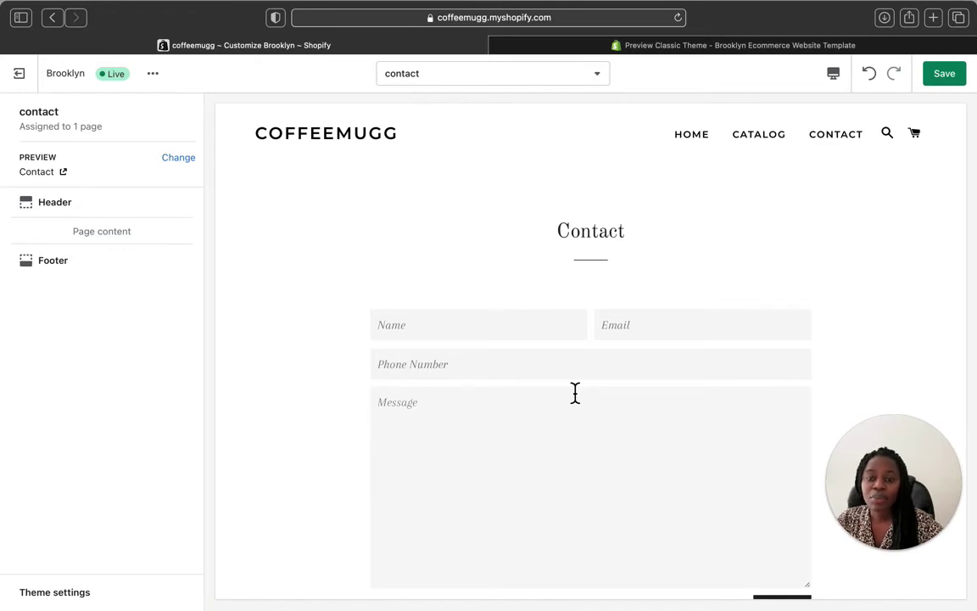
pyautogui.click(697, 138)
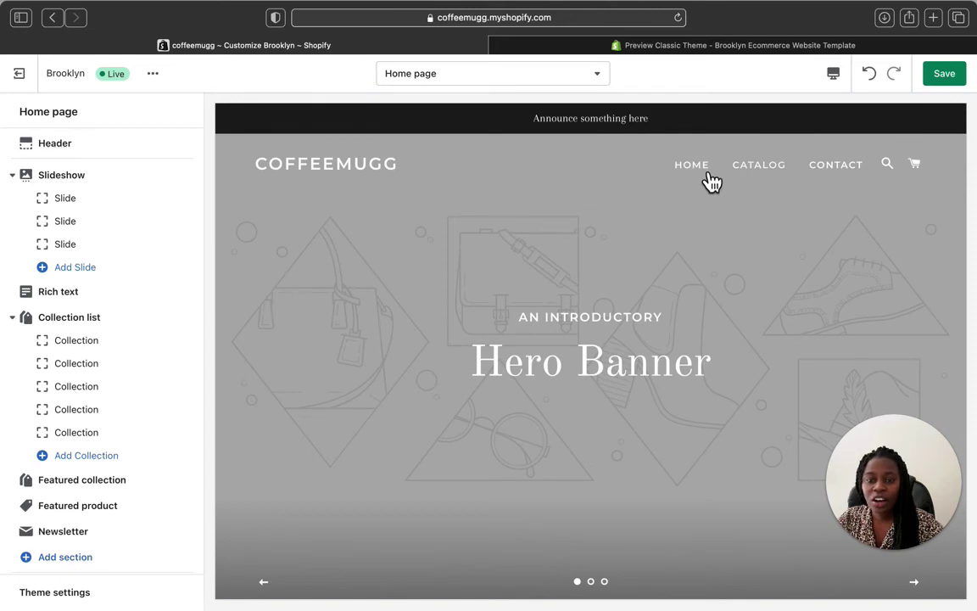
# Preview the catalog's Products page, then view the Brooklyn demo's Spring Collection home page
pyautogui.click(768, 173)
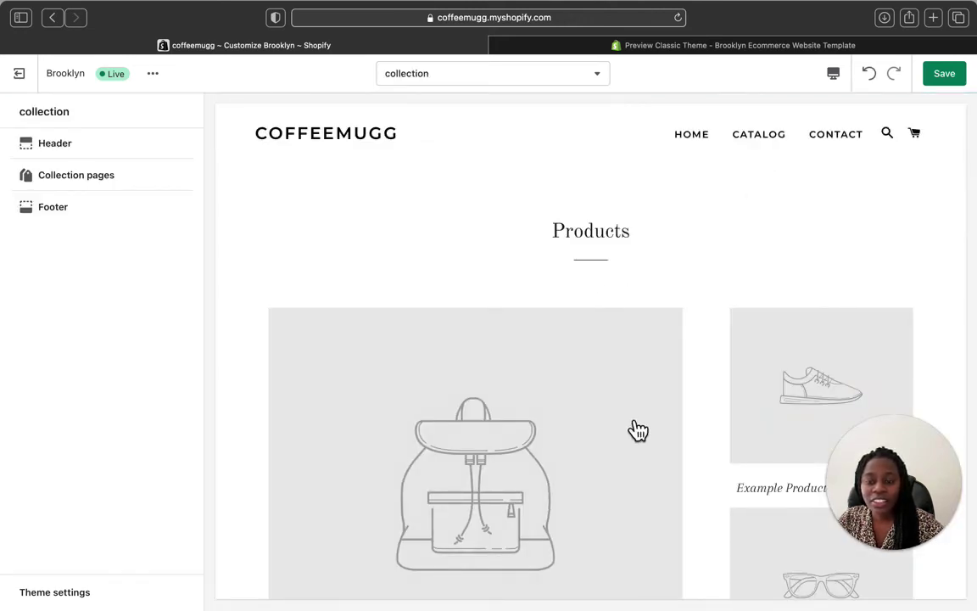
pyautogui.scroll(-5, 633, 430)
pyautogui.scroll(5, 636, 432)
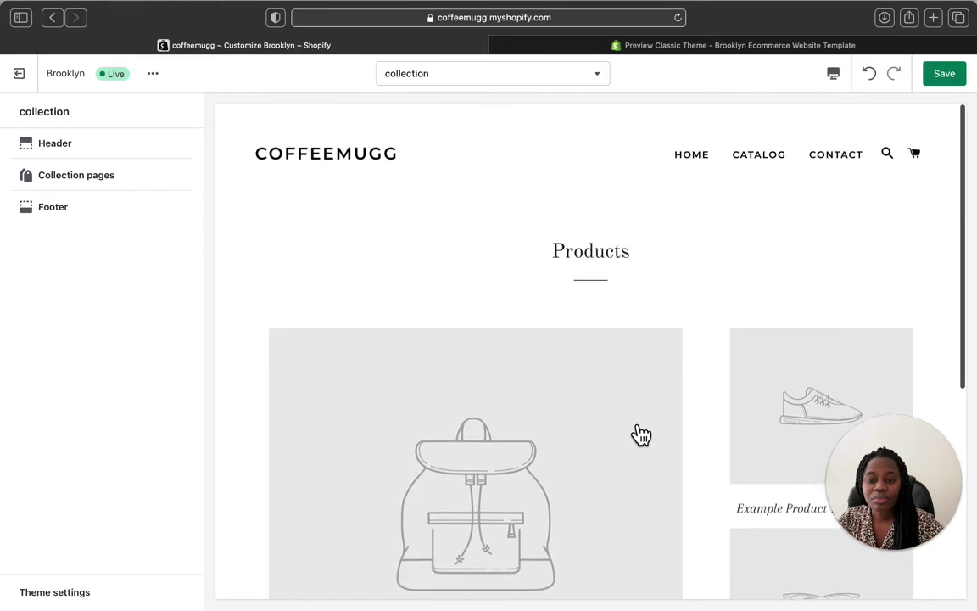
pyautogui.click(699, 155)
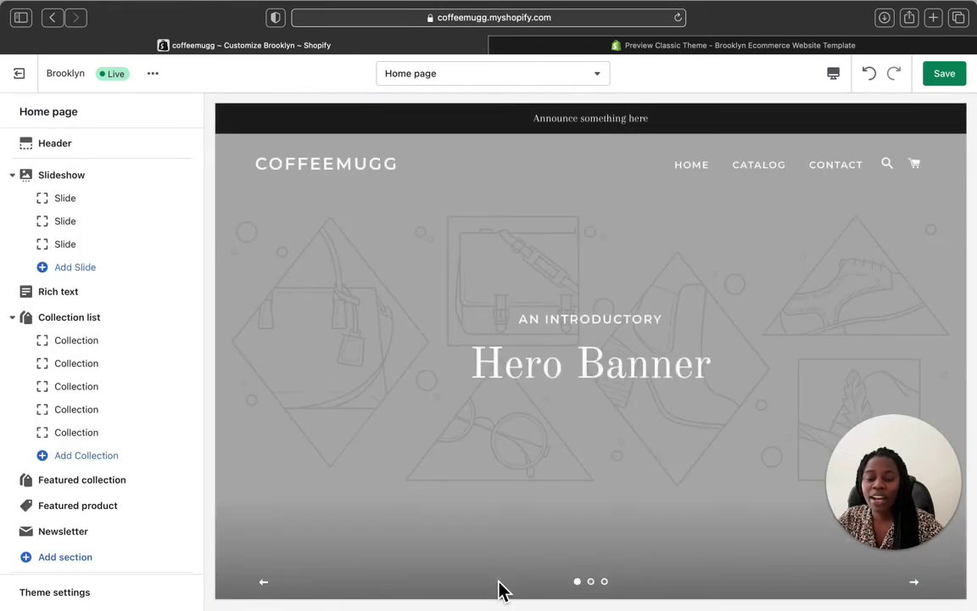
pyautogui.scroll(-1, 499, 585)
pyautogui.scroll(1, 499, 583)
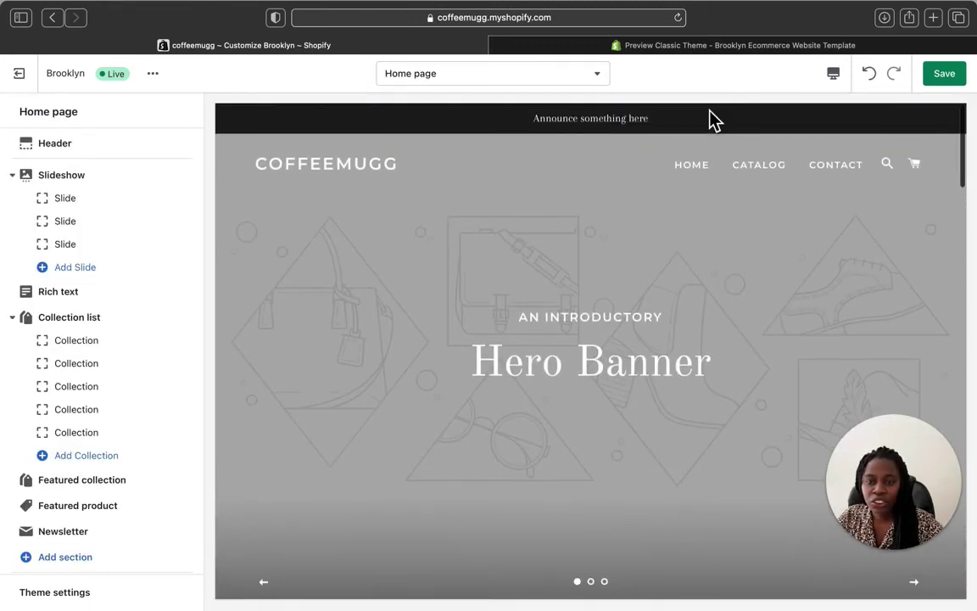
pyautogui.click(698, 51)
pyautogui.scroll(15, 554, 291)
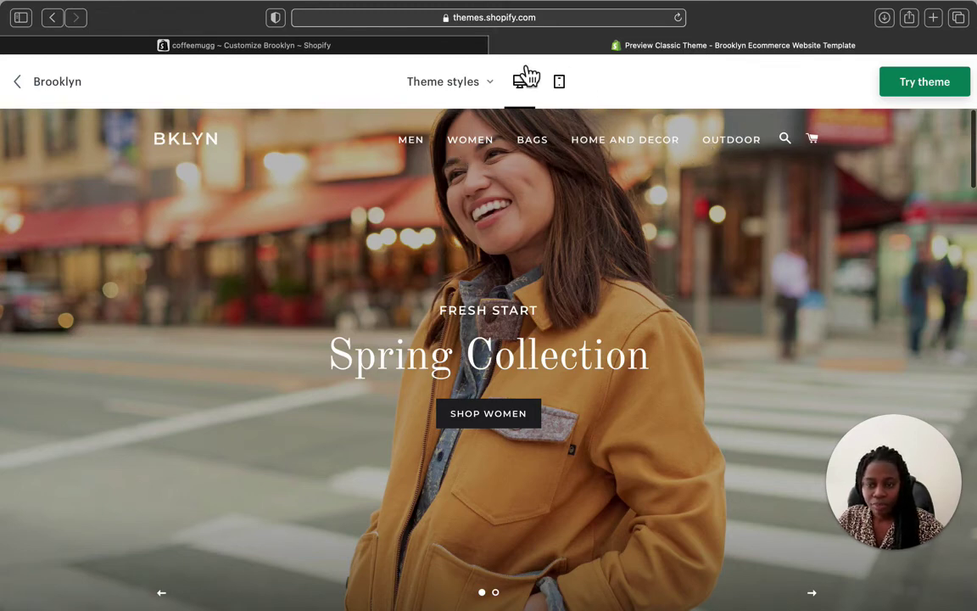
# Glance at the coffeemugg editor, then scroll through the Brooklyn demo home page
pyautogui.click(450, 48)
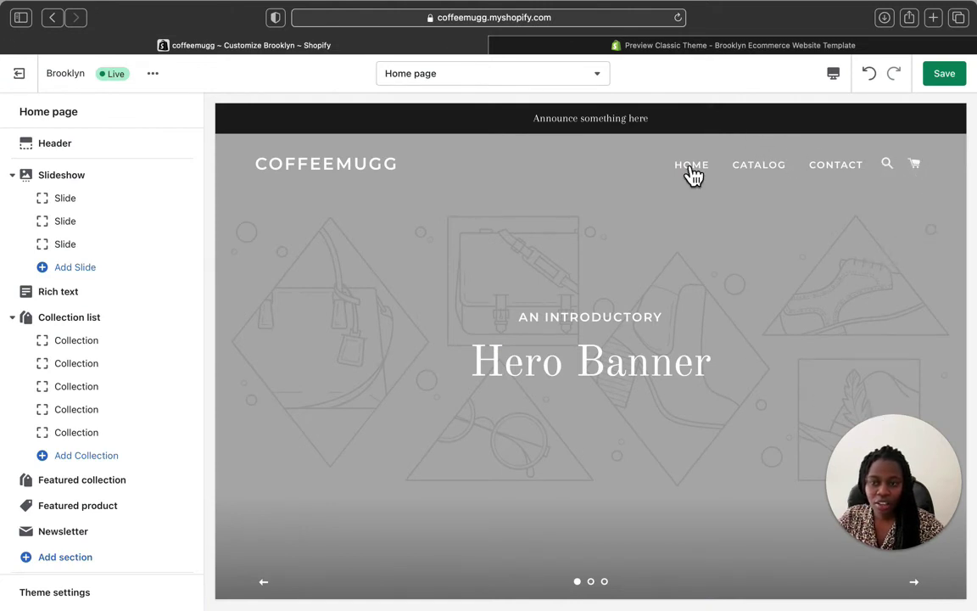
pyautogui.click(711, 48)
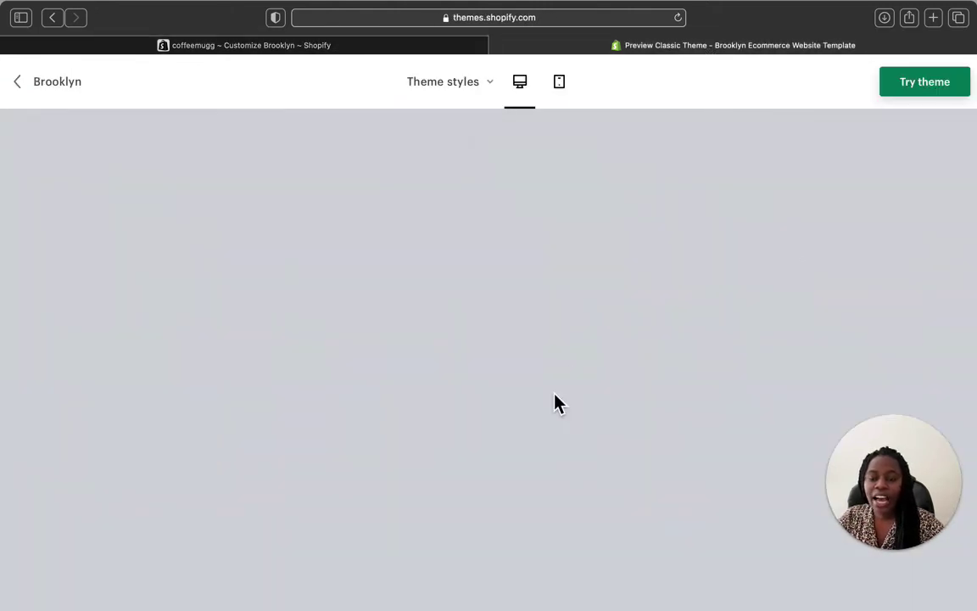
pyautogui.scroll(20, 556, 403)
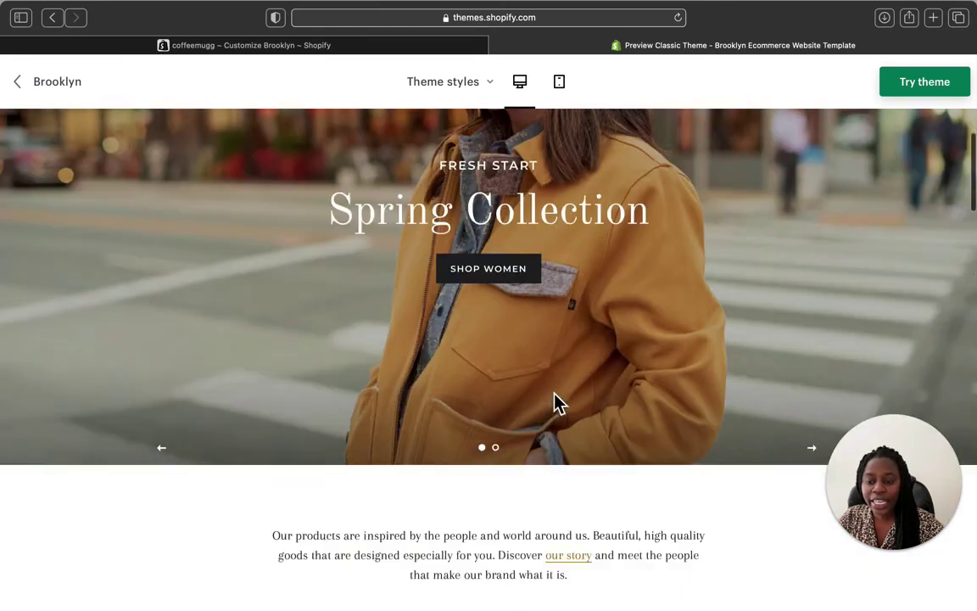
pyautogui.scroll(-5, 416, 333)
pyautogui.scroll(-4, 545, 378)
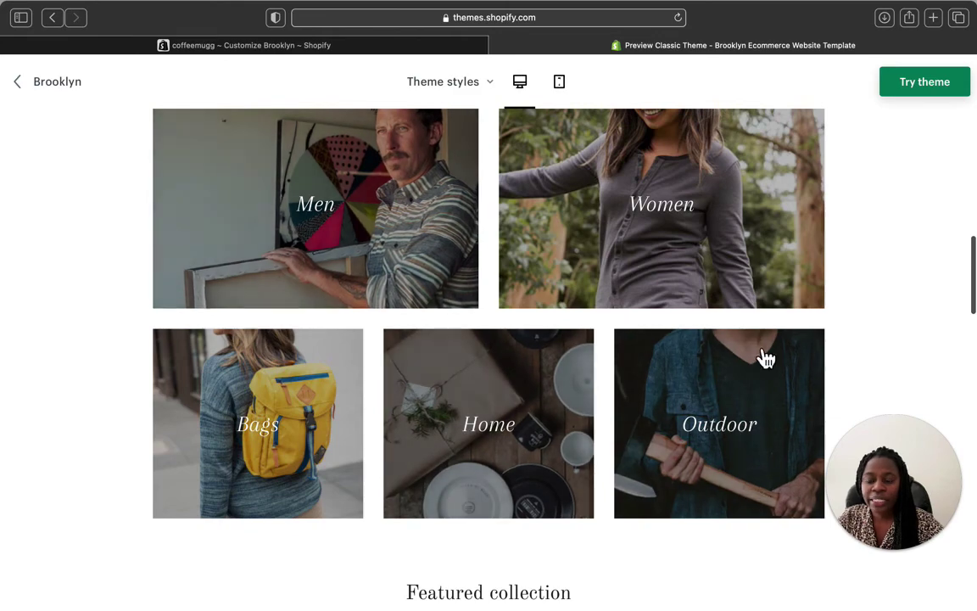
# Browse the demo's Men collection page and go back to the demo homepage
pyautogui.click(323, 238)
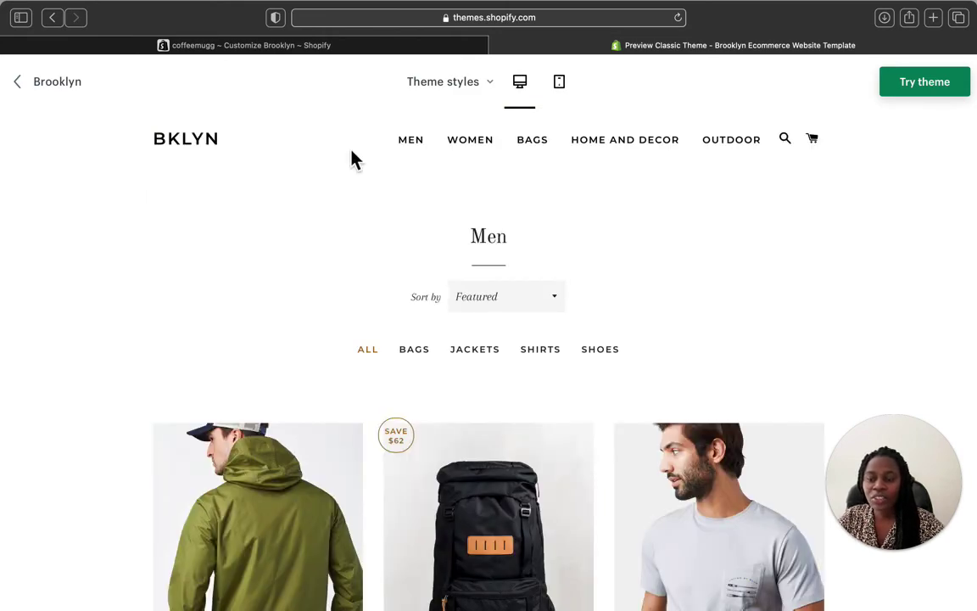
pyautogui.scroll(-5, 509, 339)
pyautogui.scroll(-3, 511, 348)
pyautogui.scroll(10, 500, 344)
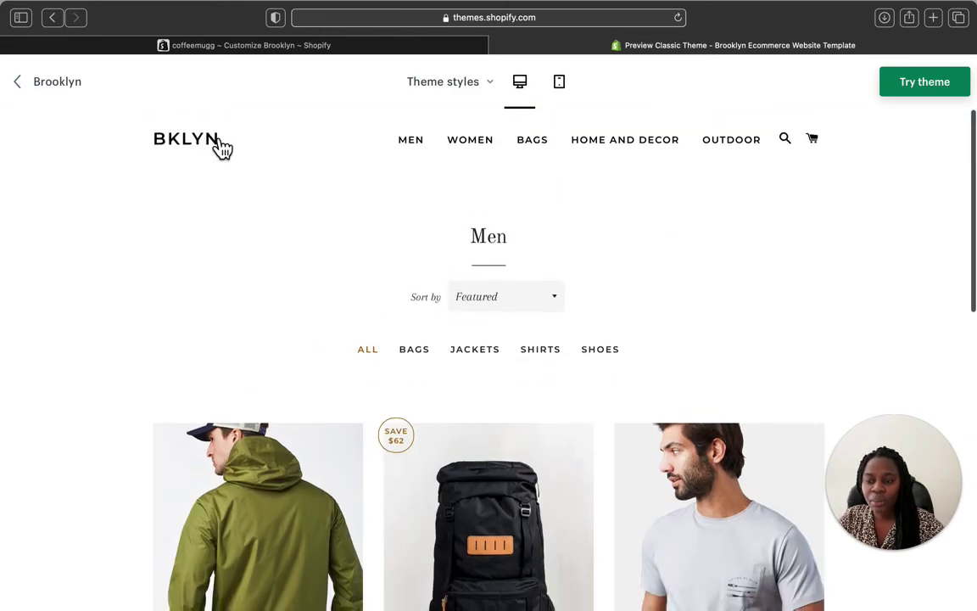
pyautogui.press('super+bracketleft')
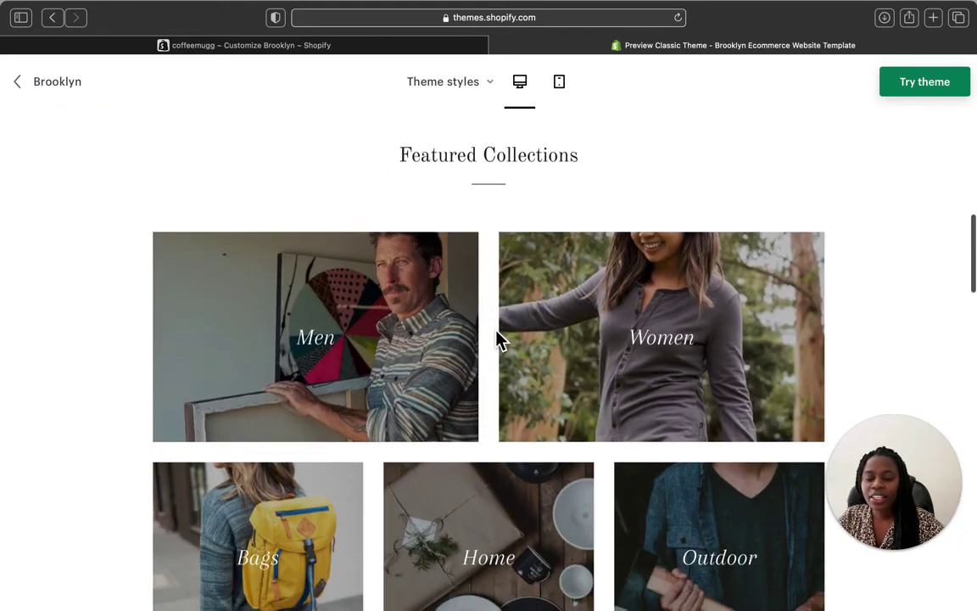
# Browse the Women collection grid and open the Striped Tee product page
pyautogui.click(659, 371)
pyautogui.scroll(-10, 580, 454)
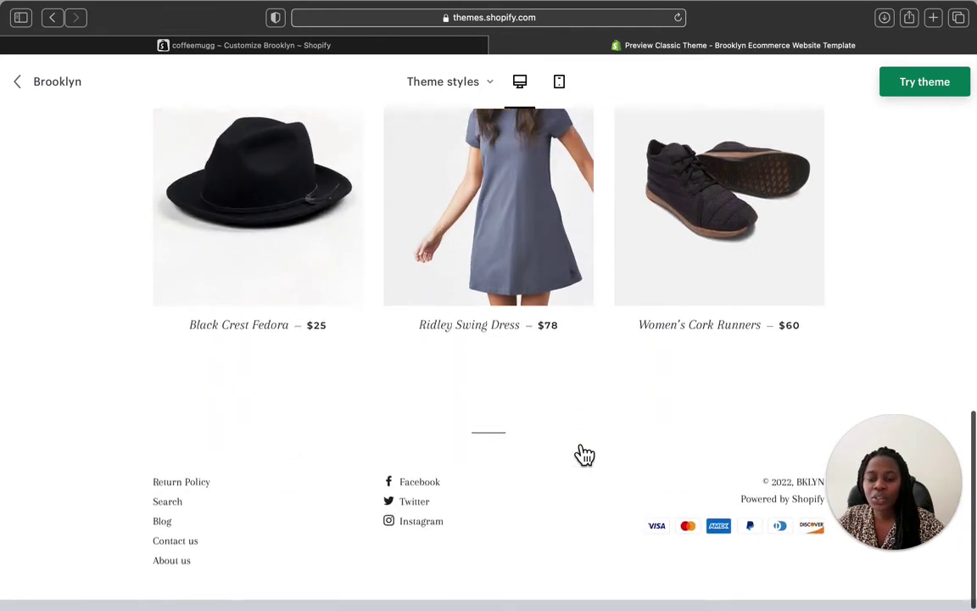
pyautogui.scroll(3, 584, 453)
pyautogui.scroll(10, 583, 454)
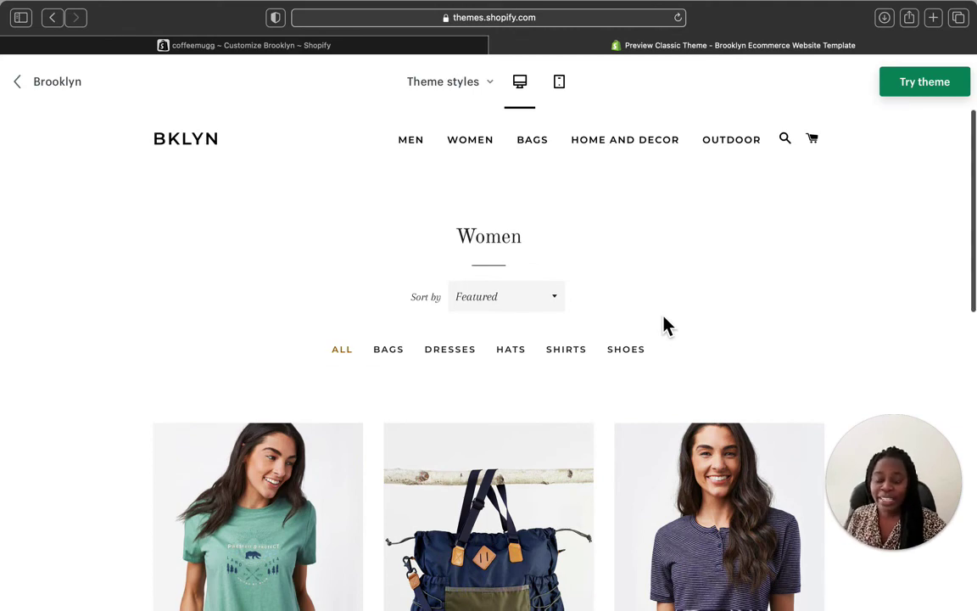
pyautogui.scroll(-5, 665, 321)
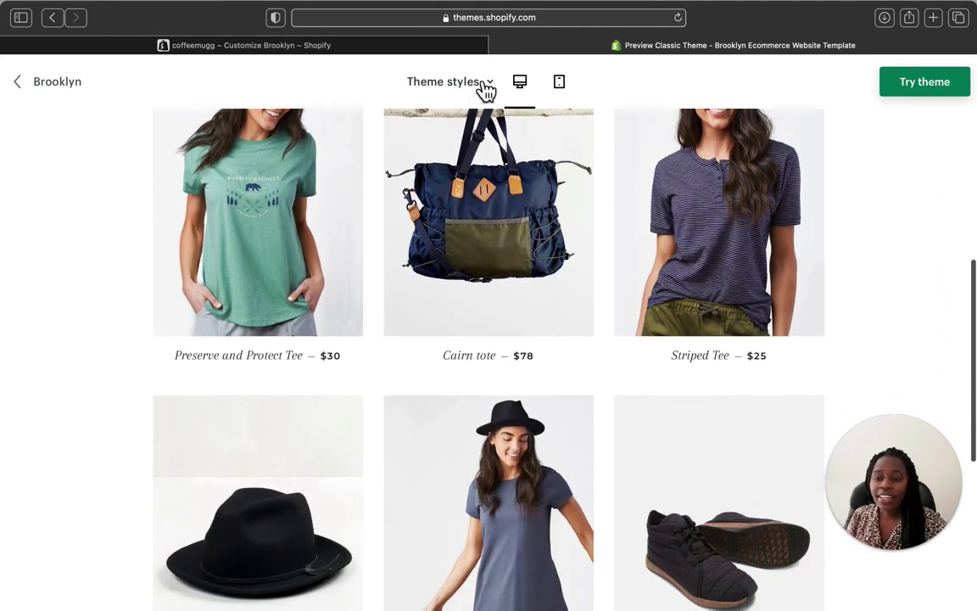
pyautogui.click(34, 87)
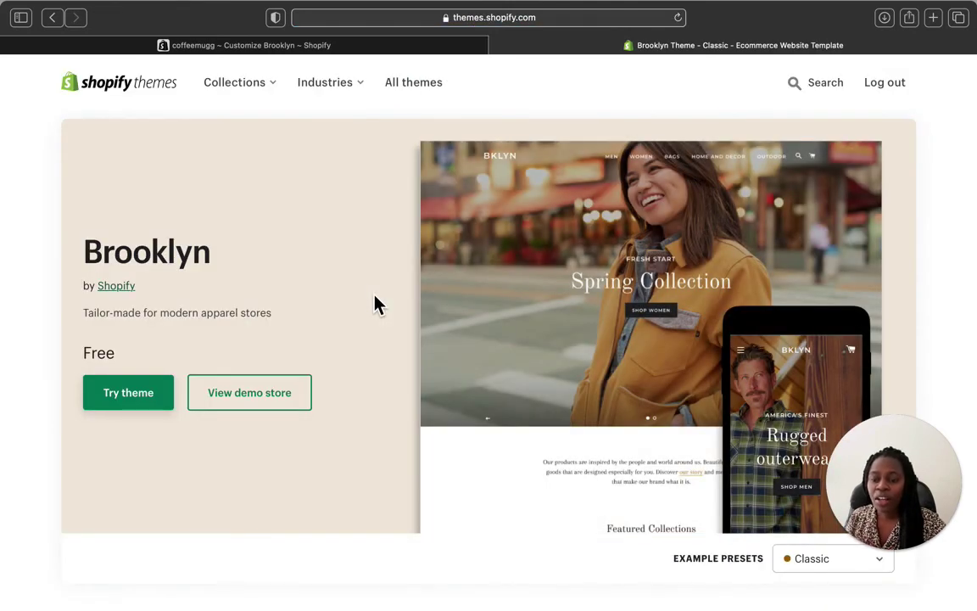
pyautogui.scroll(-8, 378, 303)
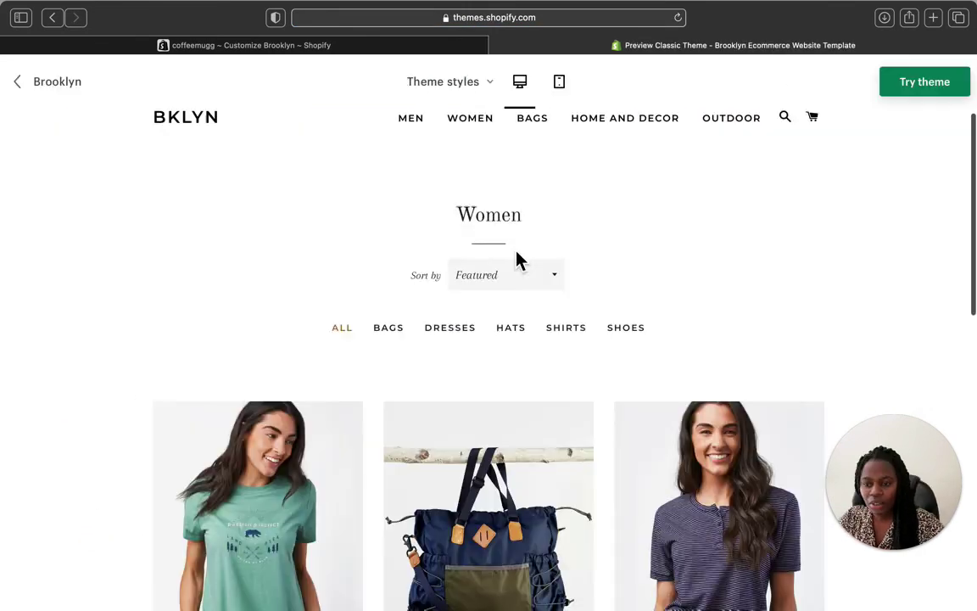
pyautogui.scroll(-4, 519, 262)
pyautogui.click(639, 290)
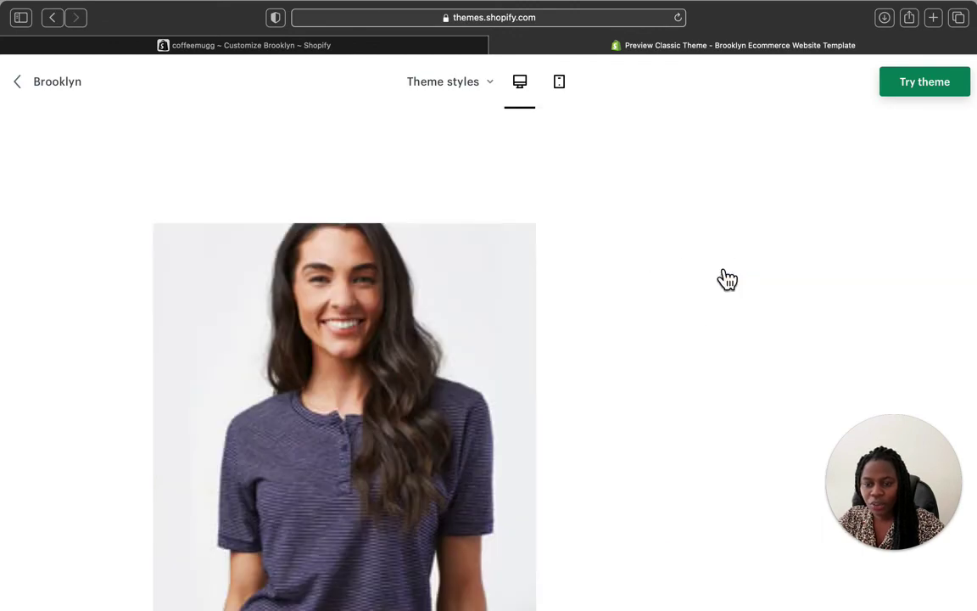
pyautogui.scroll(-10, 578, 317)
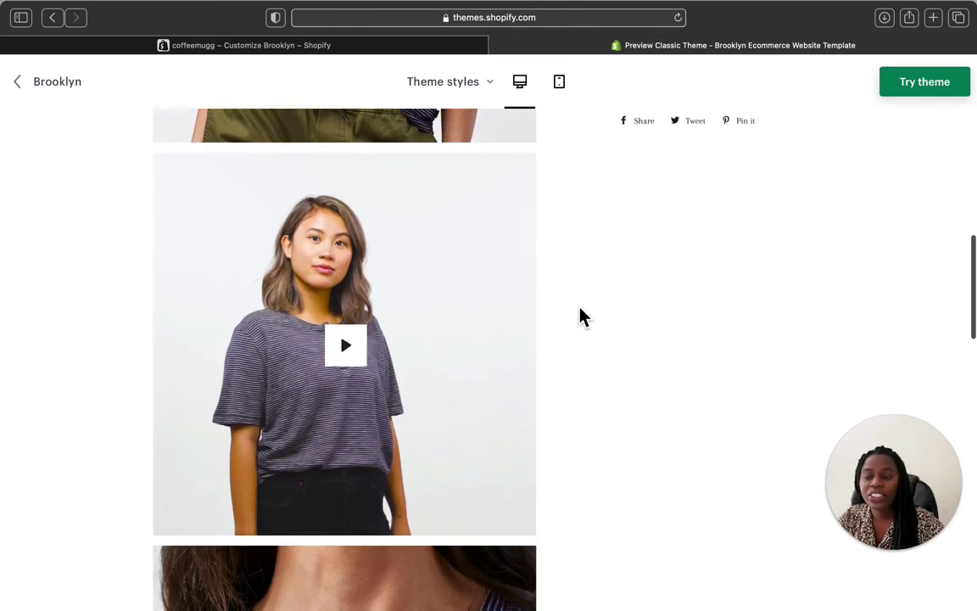
pyautogui.scroll(13, 581, 316)
pyautogui.scroll(-4, 580, 316)
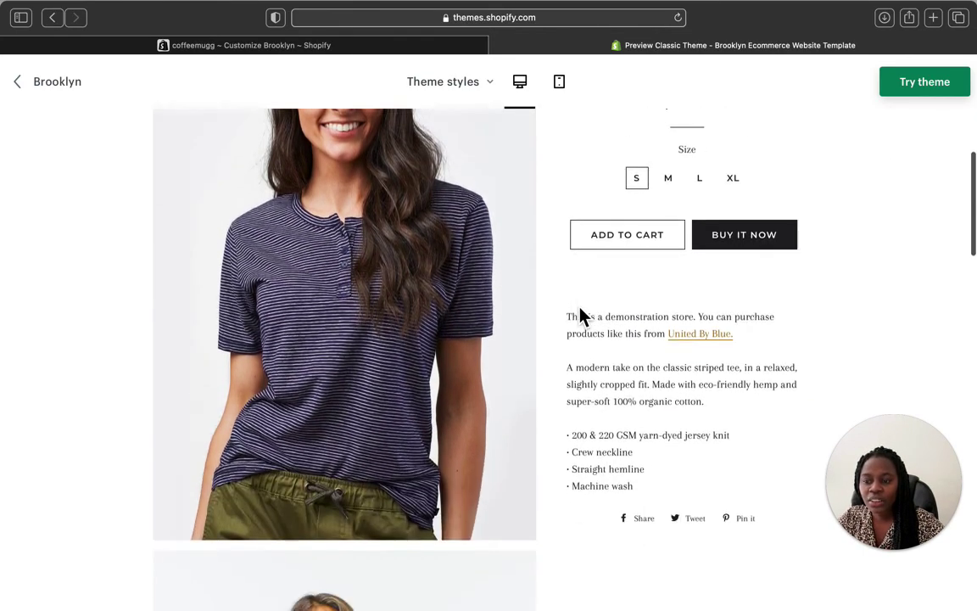
pyautogui.scroll(-15, 580, 317)
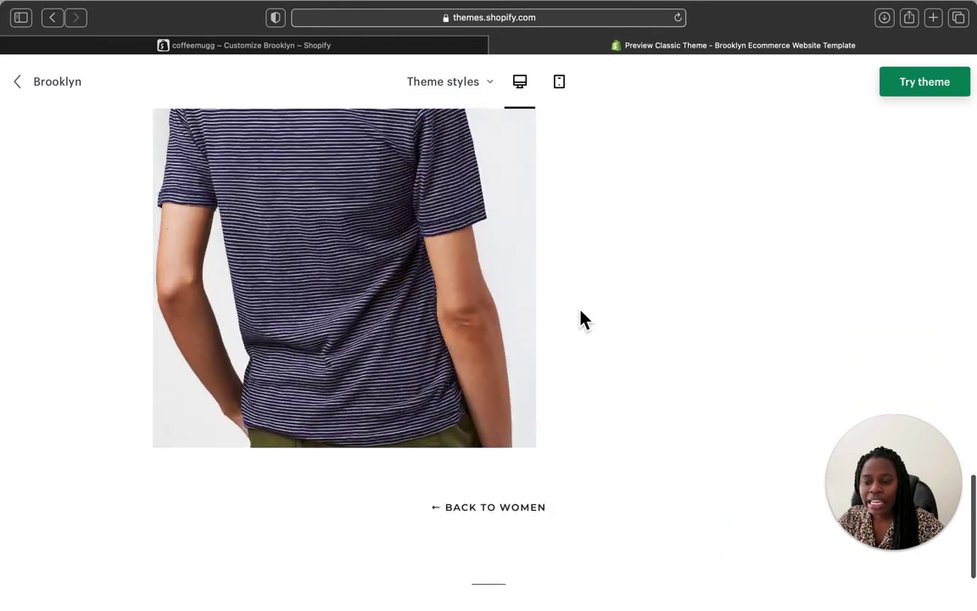
pyautogui.scroll(10, 580, 320)
pyautogui.scroll(3, 583, 321)
pyautogui.scroll(-2, 584, 321)
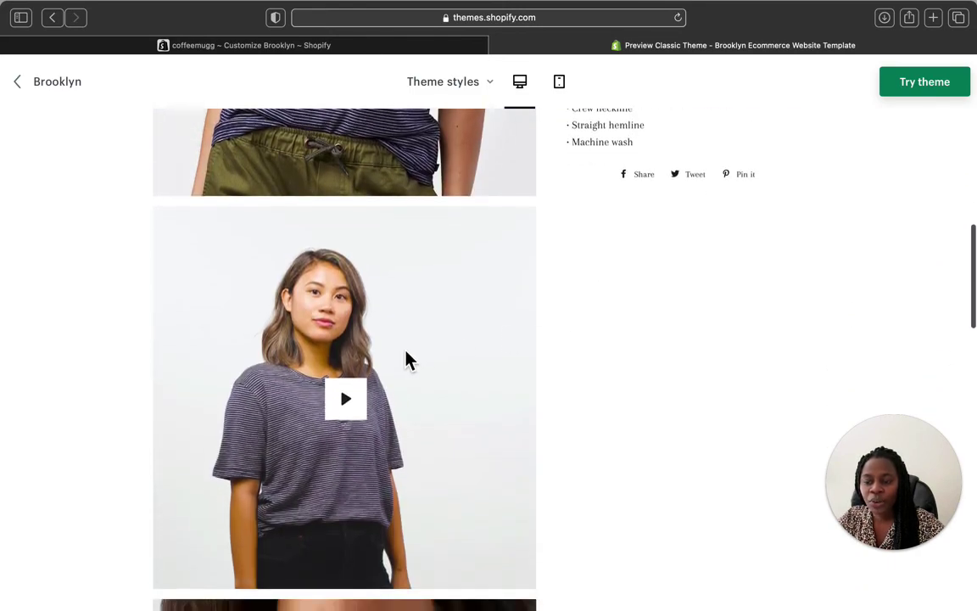
pyautogui.click(355, 405)
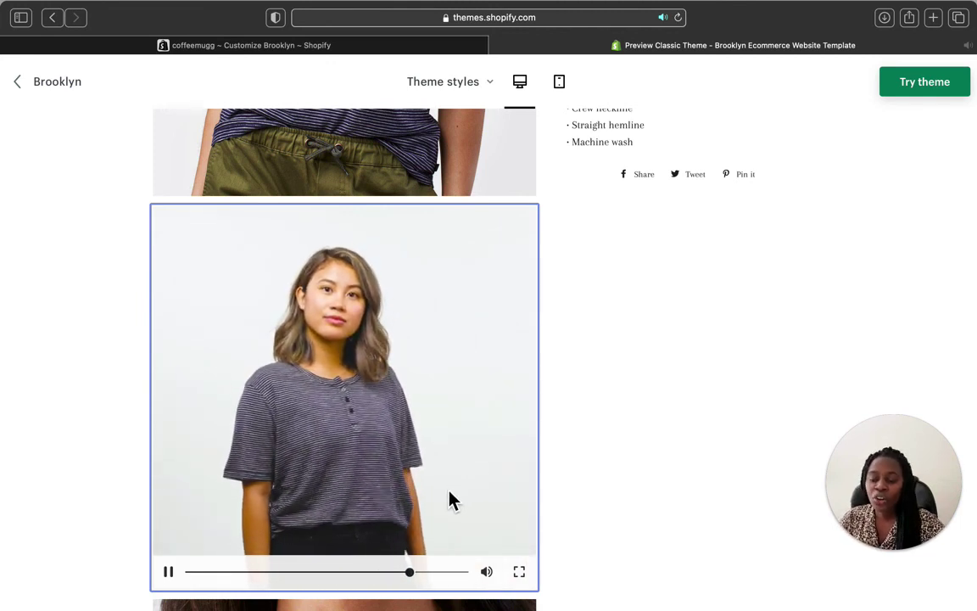
pyautogui.scroll(2, 450, 499)
pyautogui.scroll(7, 451, 500)
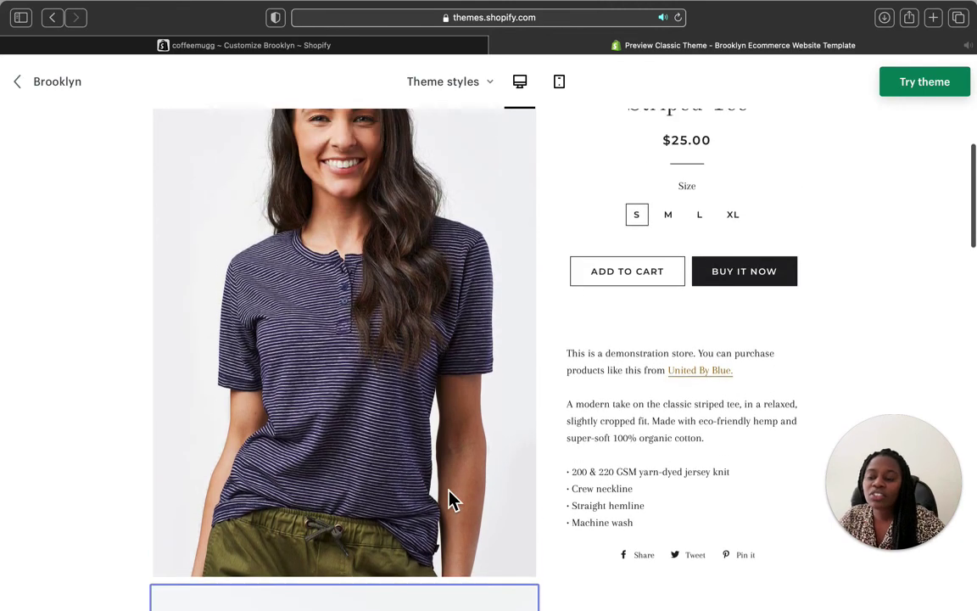
pyautogui.scroll(-10, 451, 500)
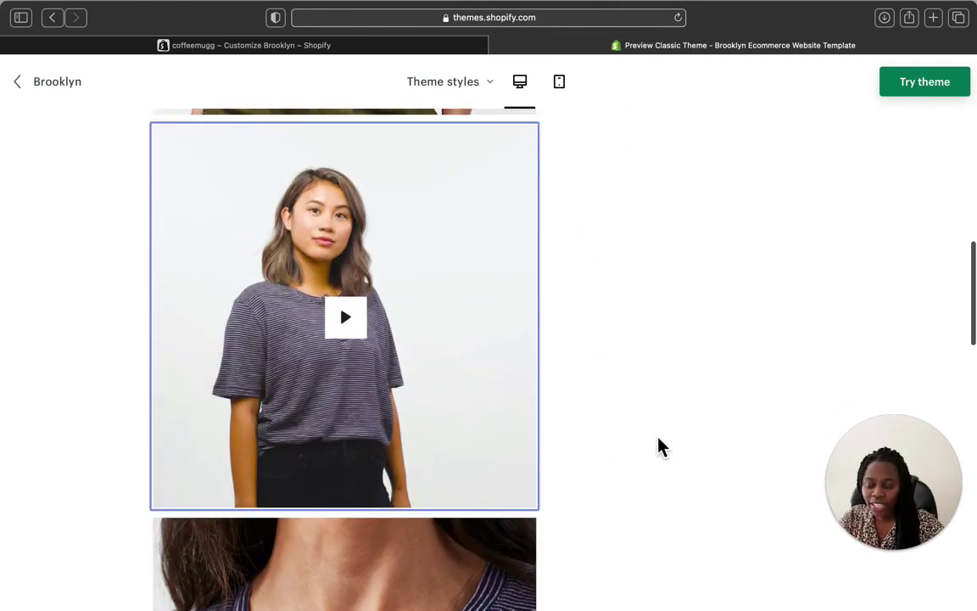
pyautogui.scroll(3, 644, 424)
pyautogui.scroll(13, 636, 406)
pyautogui.scroll(-10, 551, 458)
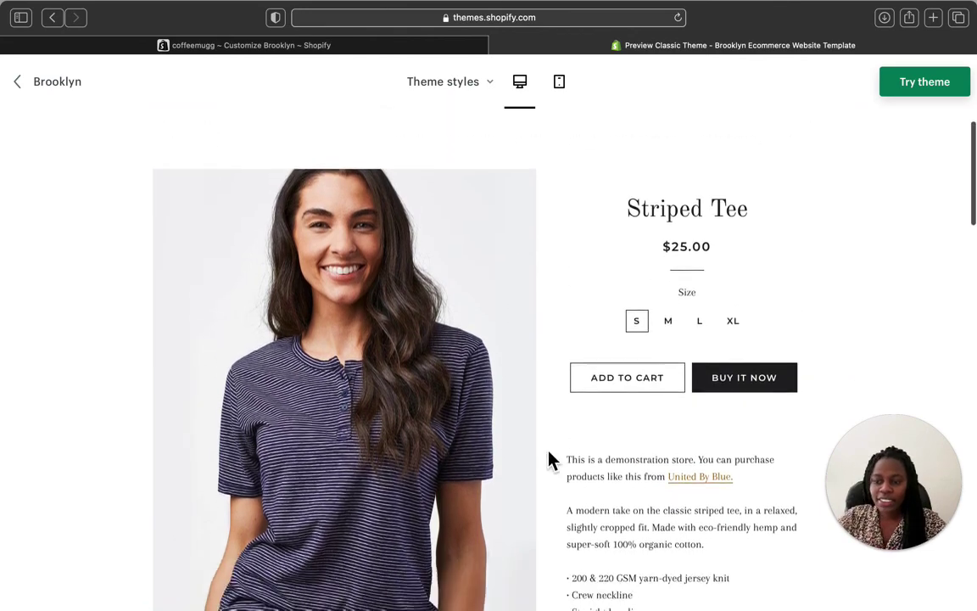
pyautogui.scroll(-4, 552, 460)
pyautogui.scroll(15, 552, 460)
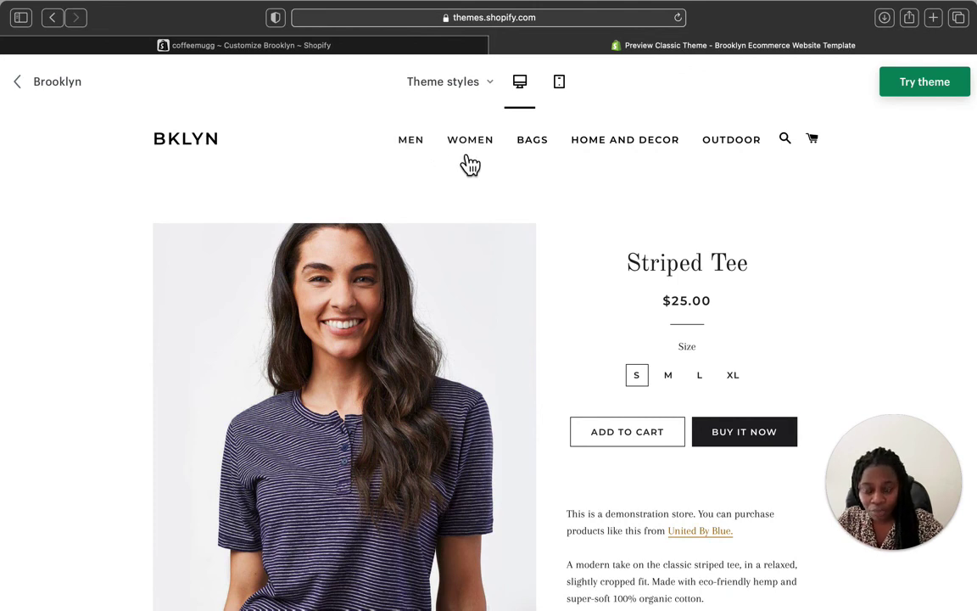
# Click the BKLYN logo to return to the demo's Spring Collection home page
pyautogui.click(188, 143)
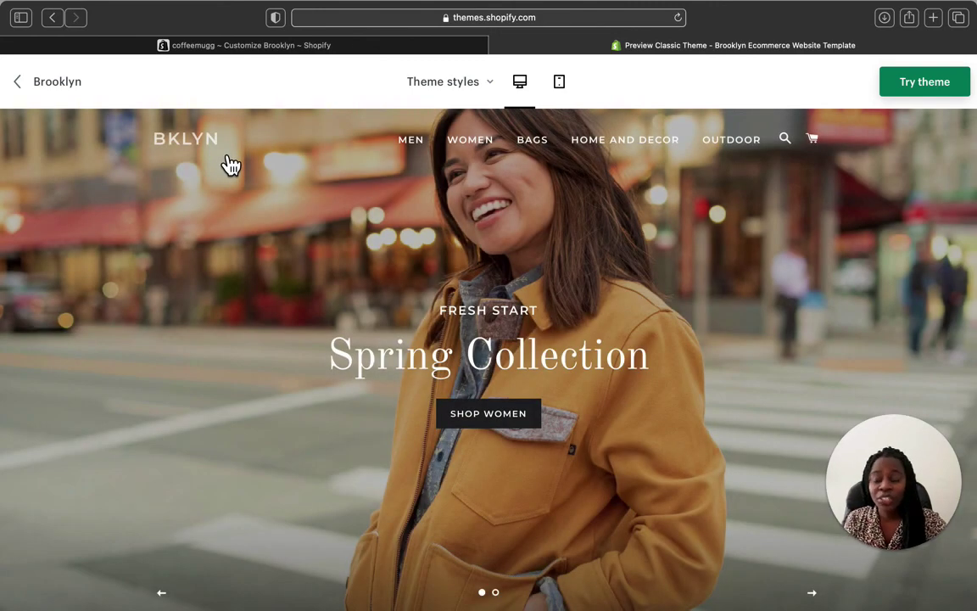